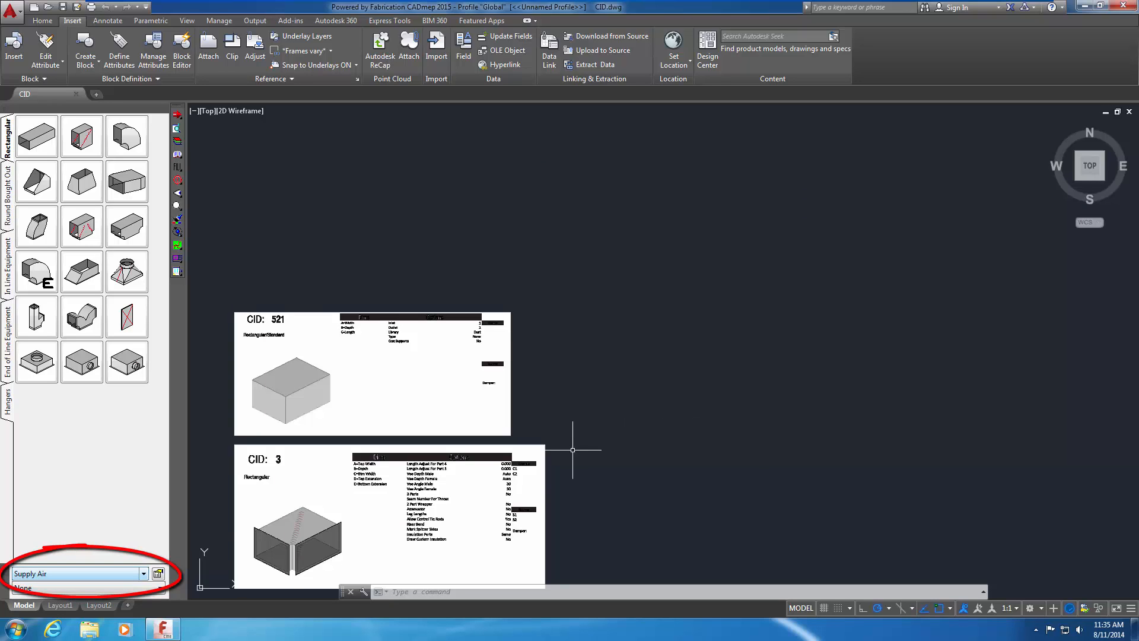
- Keep the Supply Air service selected and check the CID in the rectangular Square Bend's item properties without changing anything
left_click(144, 574)
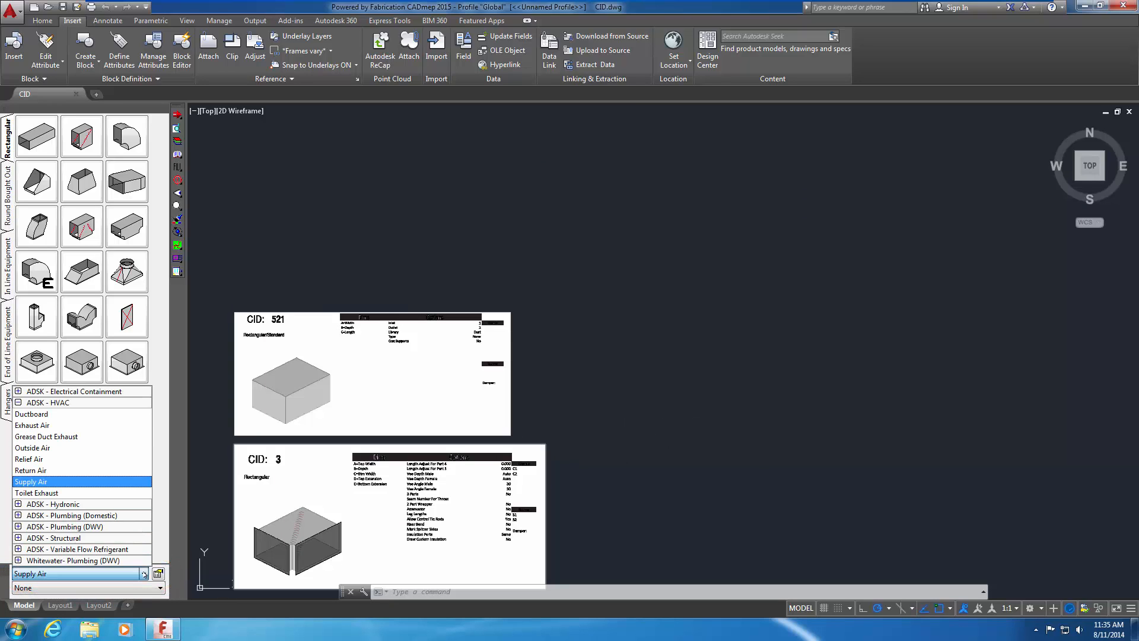
left_click(94, 483)
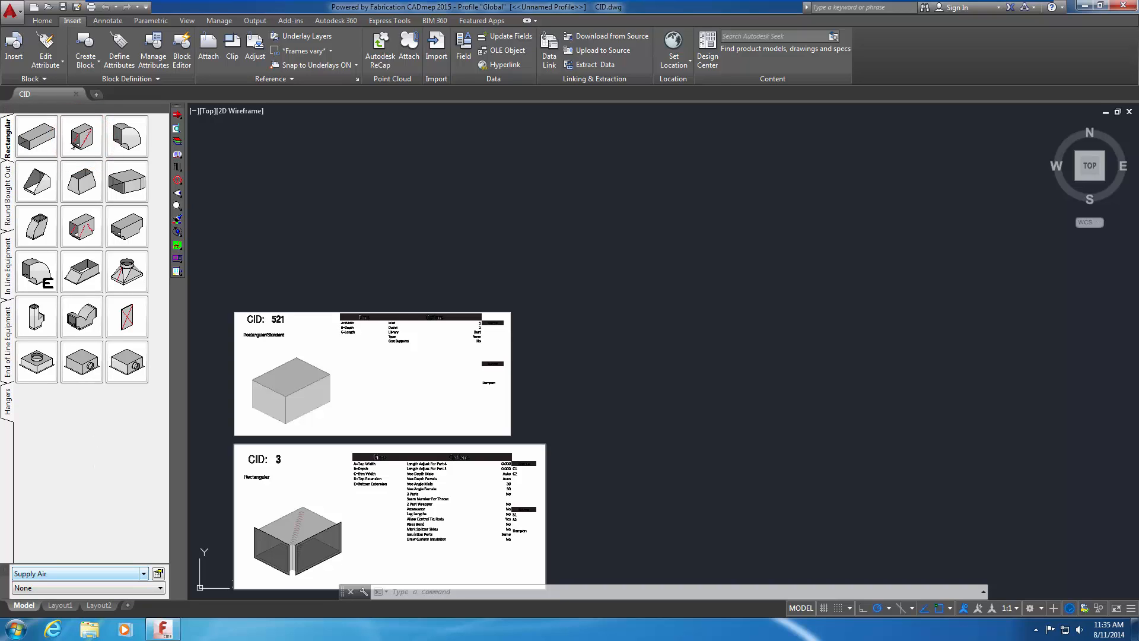
right_click(72, 147)
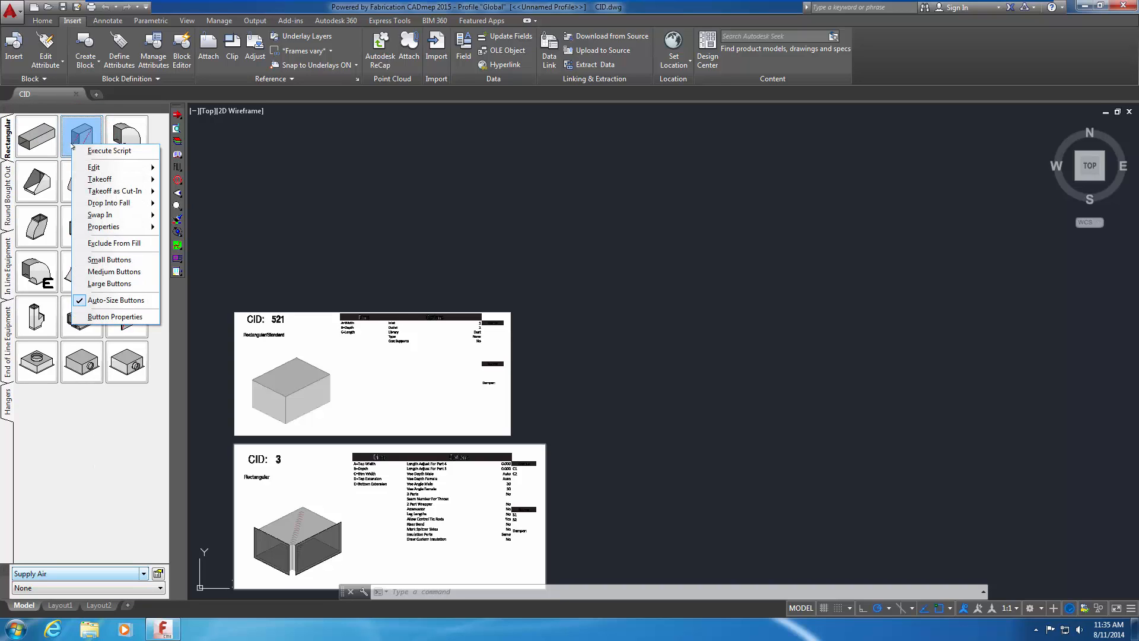
mouse_move(118, 226)
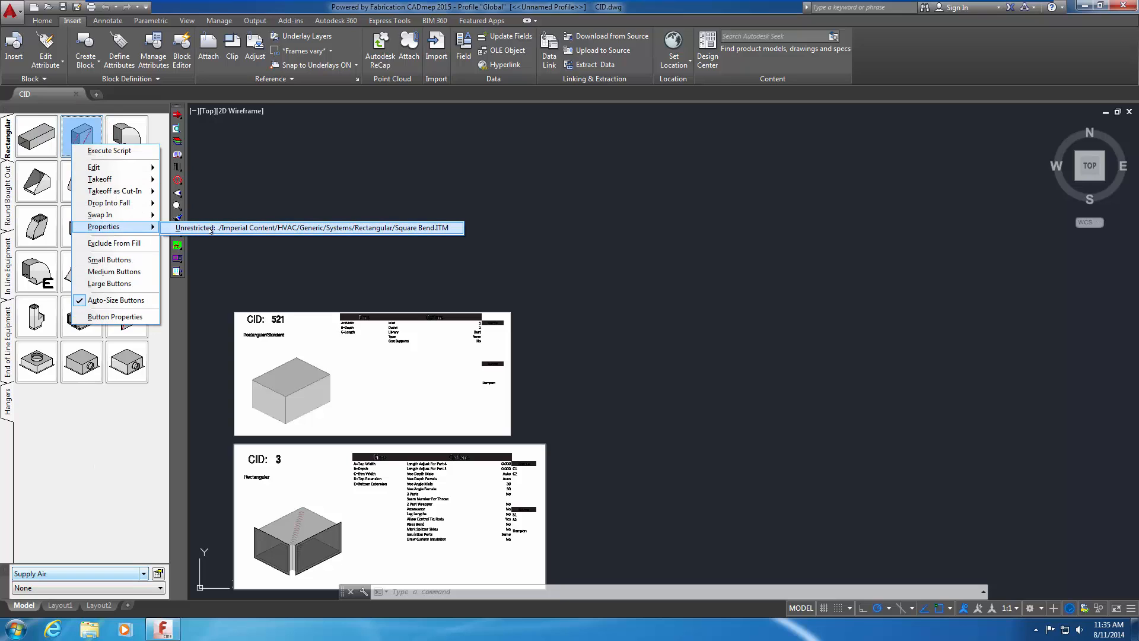
left_click(211, 228)
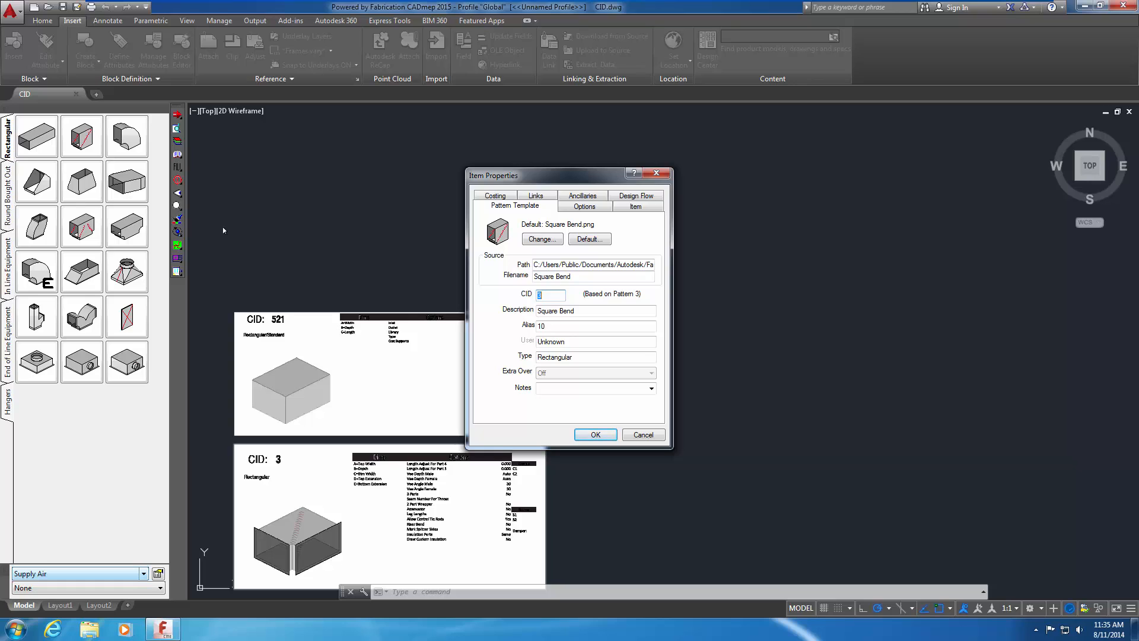
left_click(646, 434)
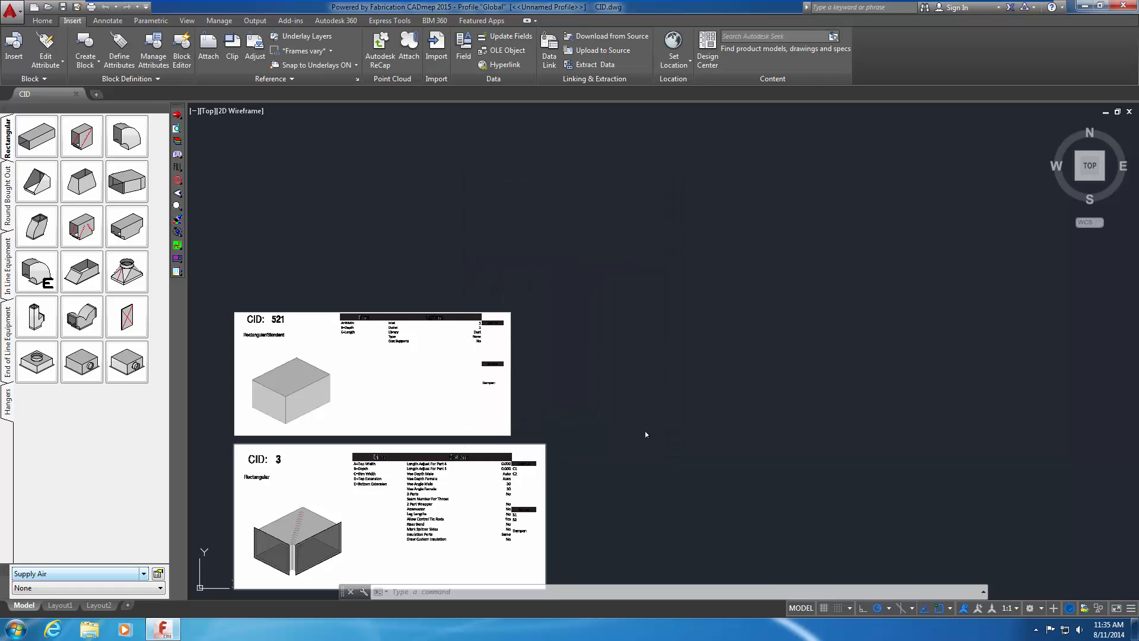
- Start an item from pattern number 3 with MAKEPAT and review its options and item settings
type("makepat")
key("Return")
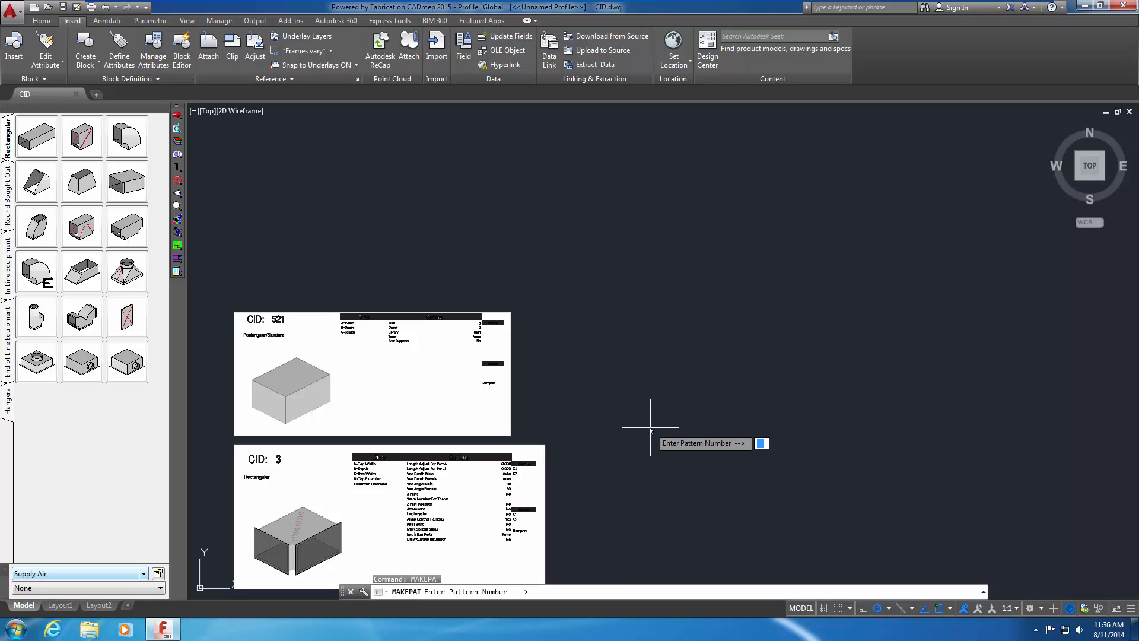
type("3")
key("Return")
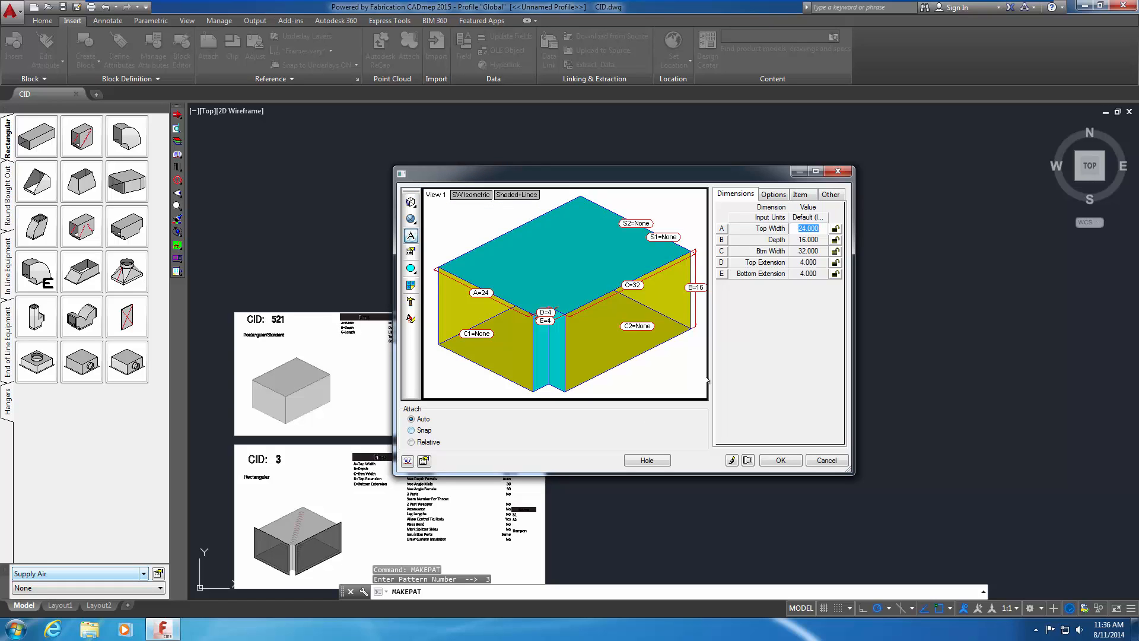
left_click(769, 196)
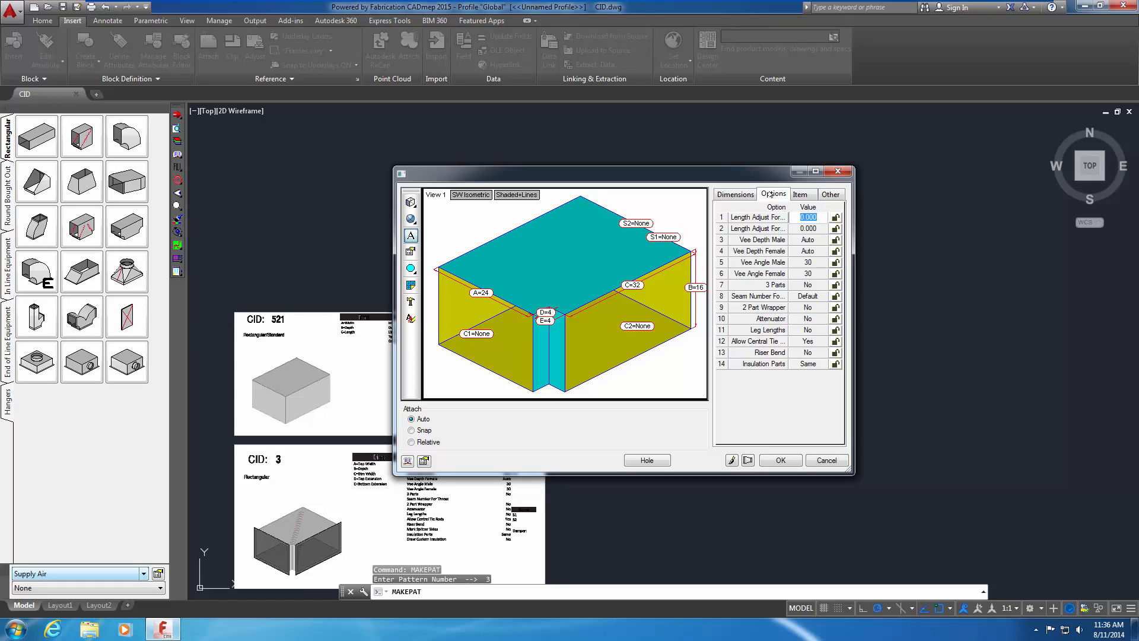
left_click(801, 195)
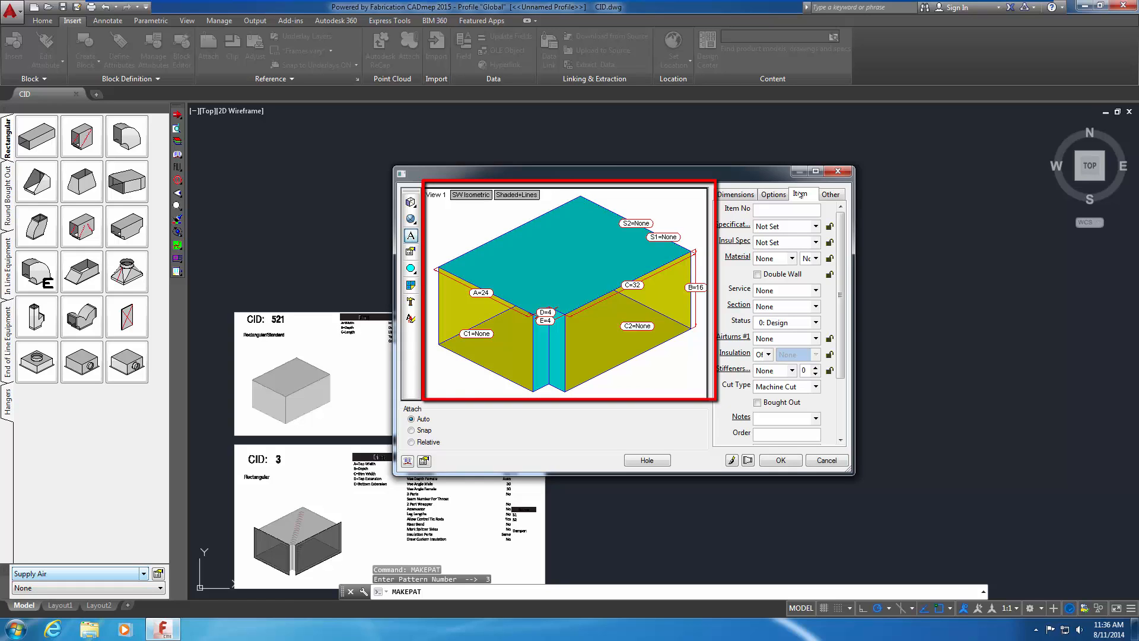
- Inspect the pattern 3 preview up close and show it from the Top in 2D Wireframe
scroll(617, 295, "up", 3)
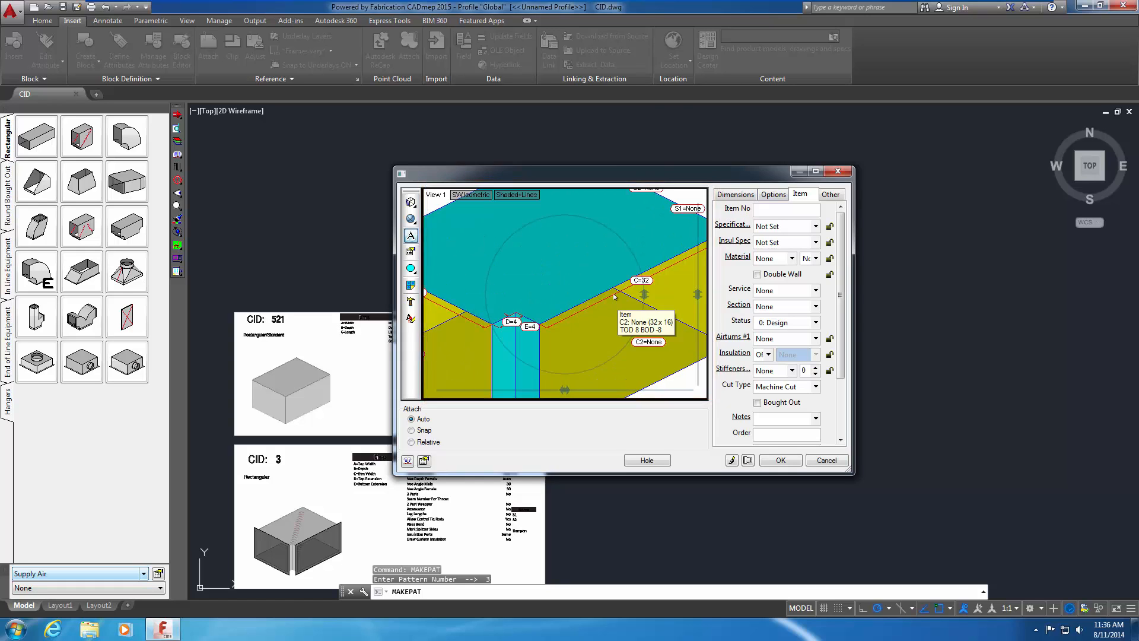
scroll(615, 298, "down", 3)
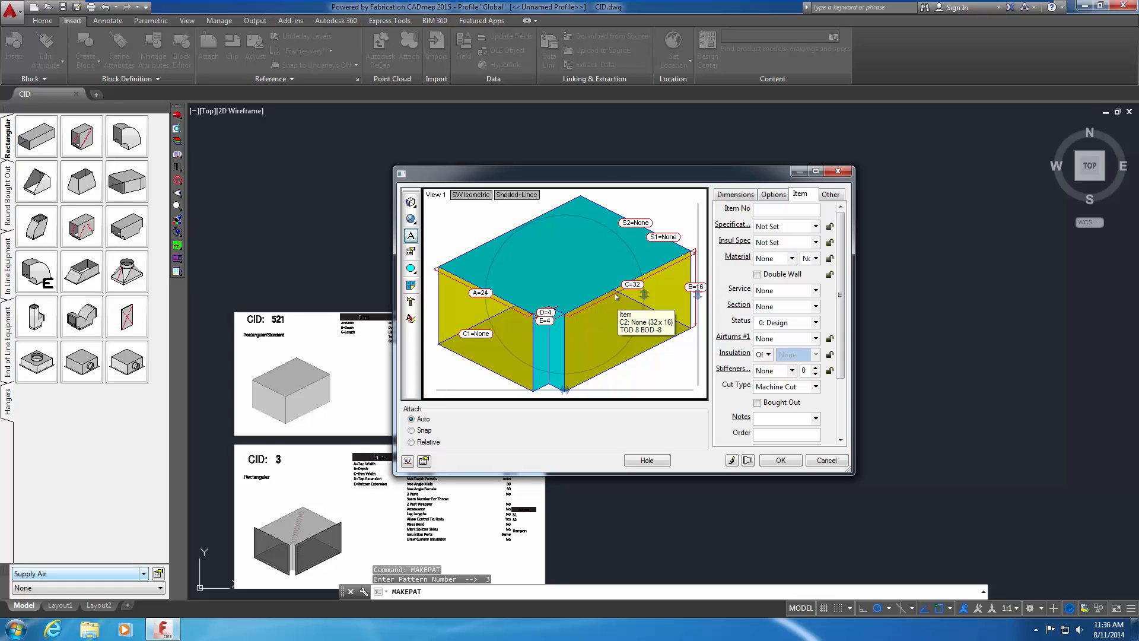
left_click_drag(619, 290, 576, 269)
left_click(470, 194)
left_click(471, 208)
left_click(489, 196)
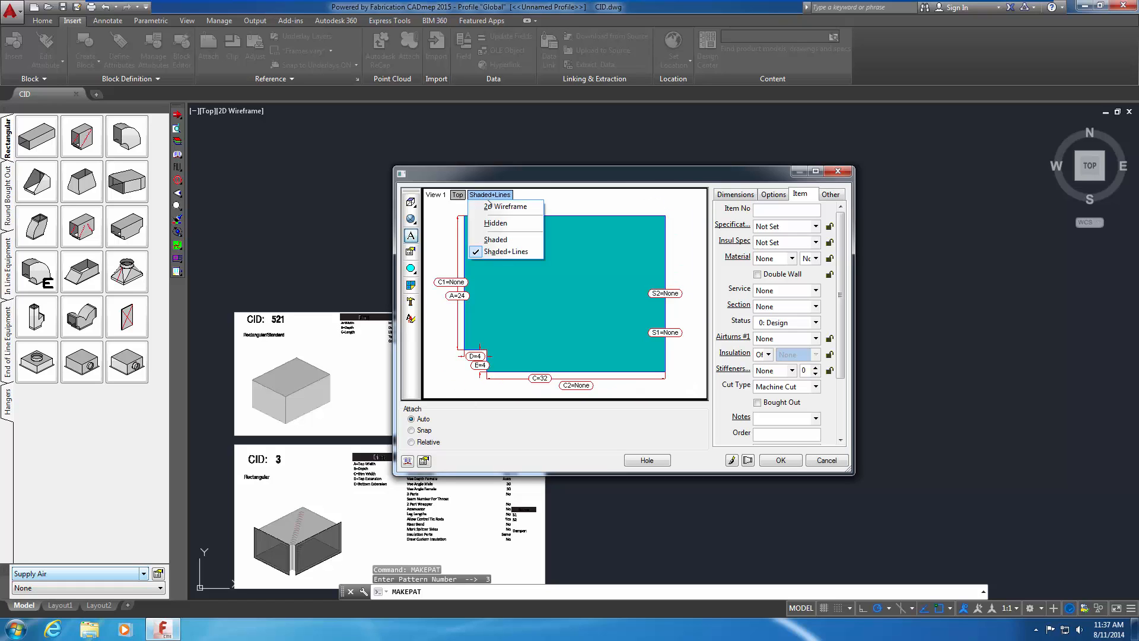
left_click(491, 207)
- Return the preview to SW Isometric with Shaded+Lines and close the pattern 3 item without creating it
left_click(457, 195)
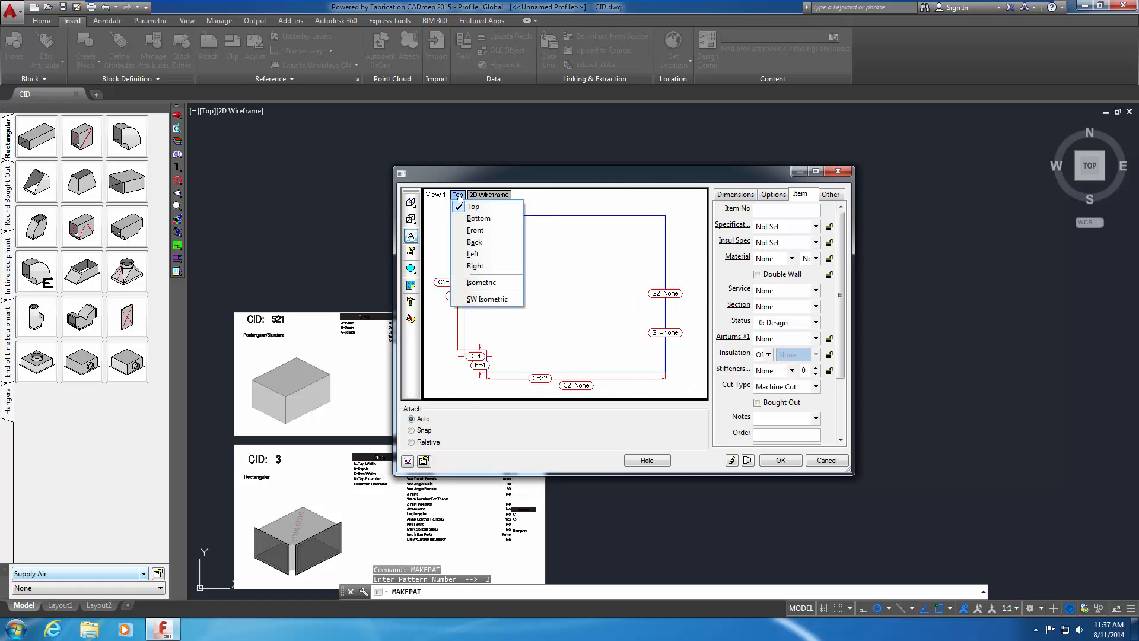
left_click(472, 300)
left_click(516, 195)
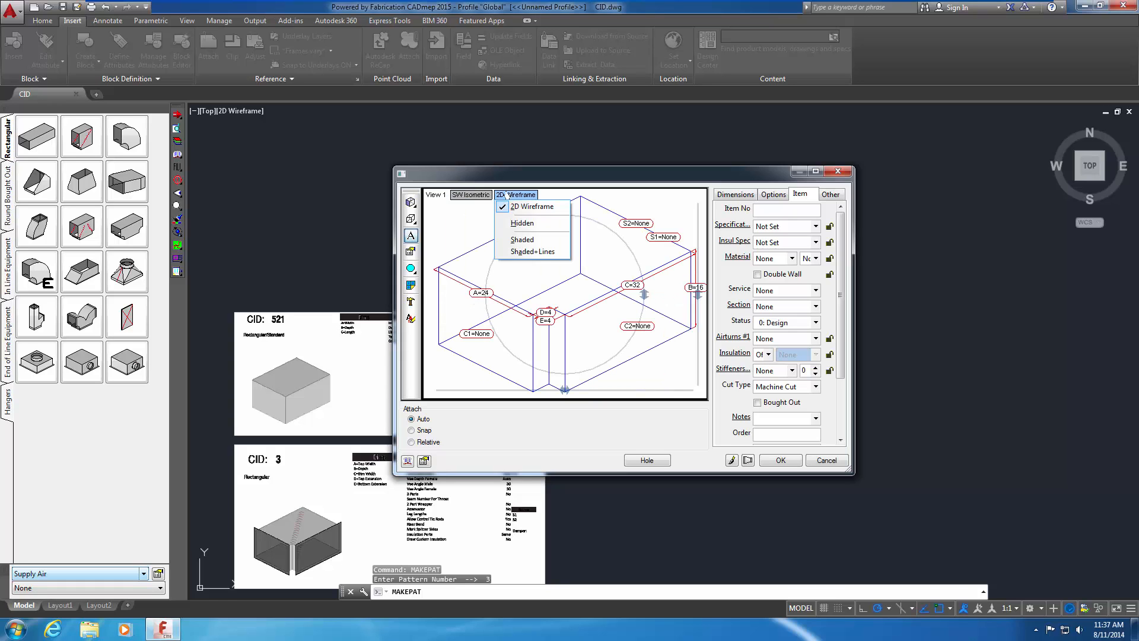
left_click(513, 251)
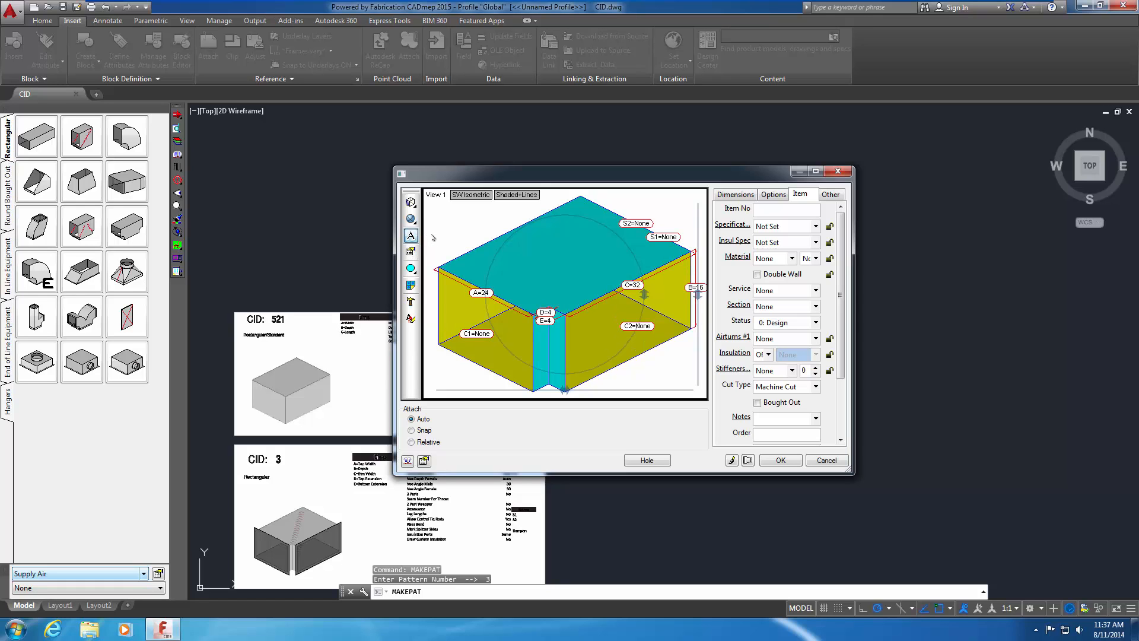
left_click(814, 456)
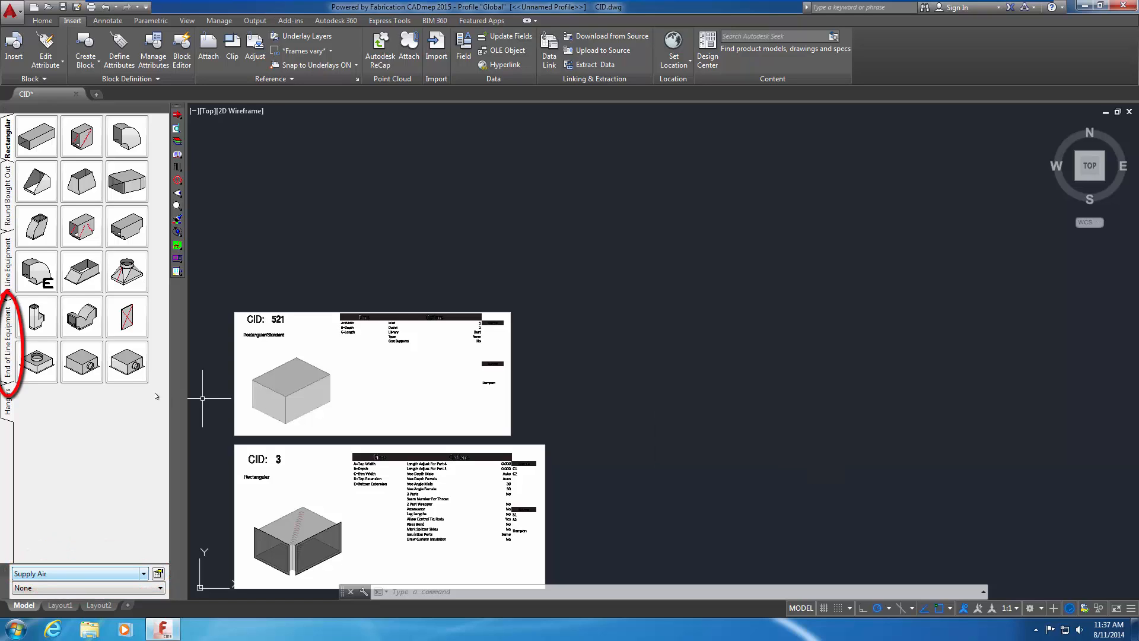
- Open the AHU item from End of Line Equipment for editing, examine its dimensions in an enlarged window, and cancel
left_click(9, 350)
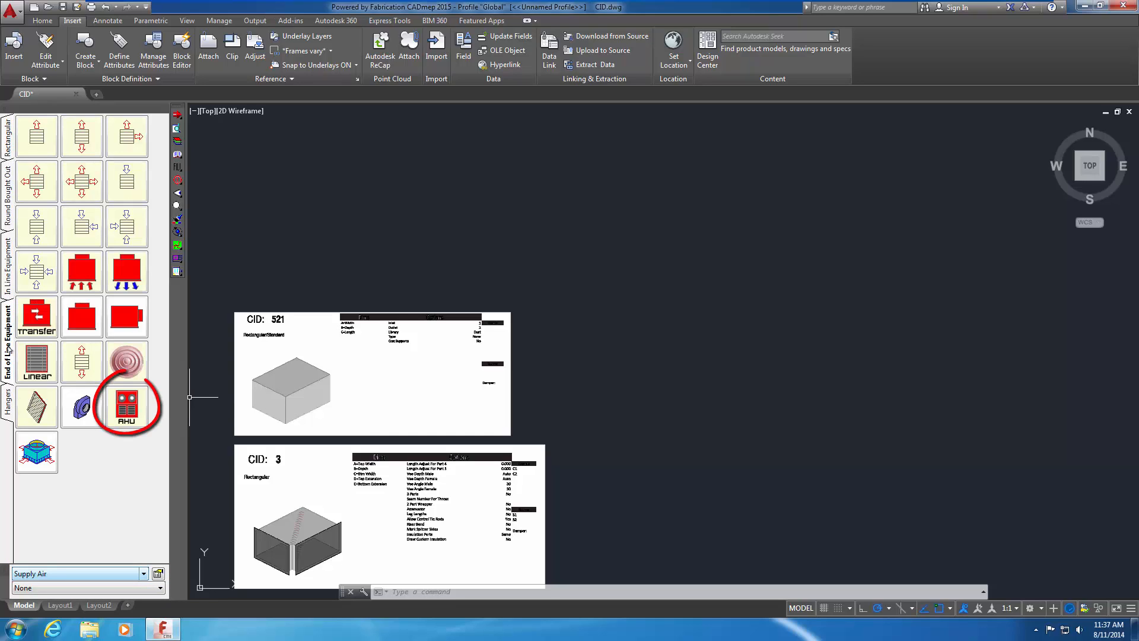
right_click(126, 405)
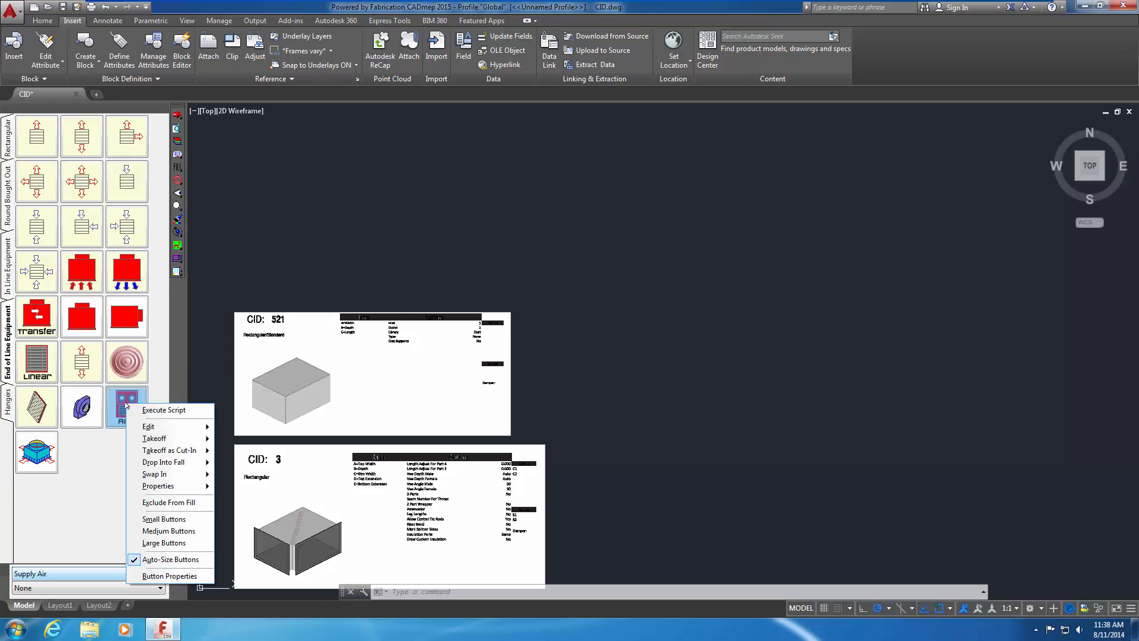
mouse_move(204, 427)
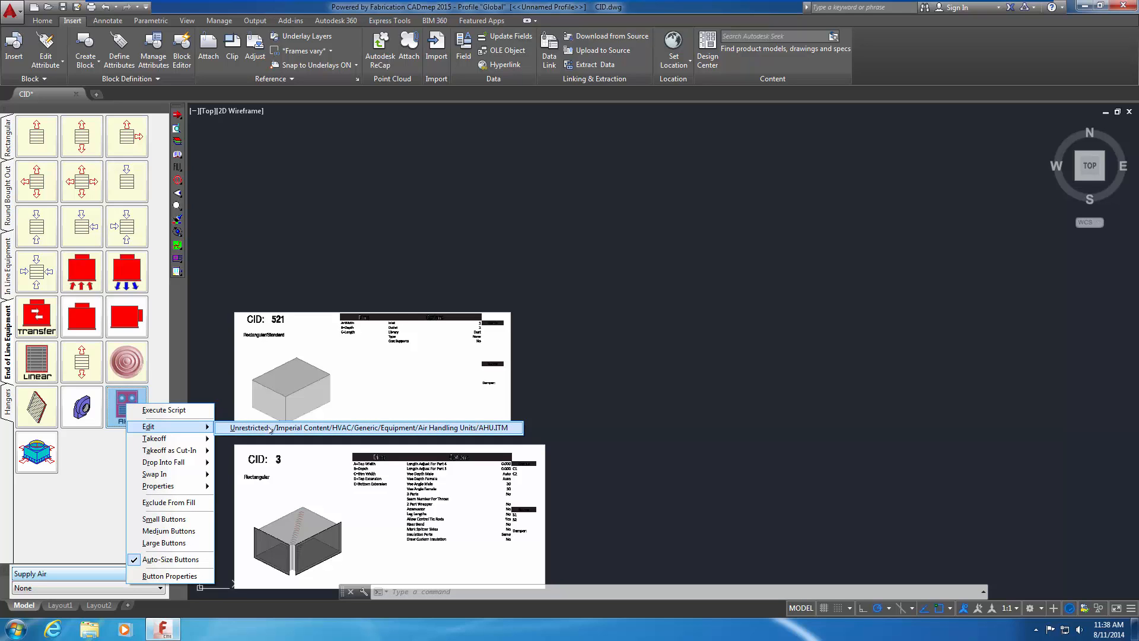
left_click(270, 428)
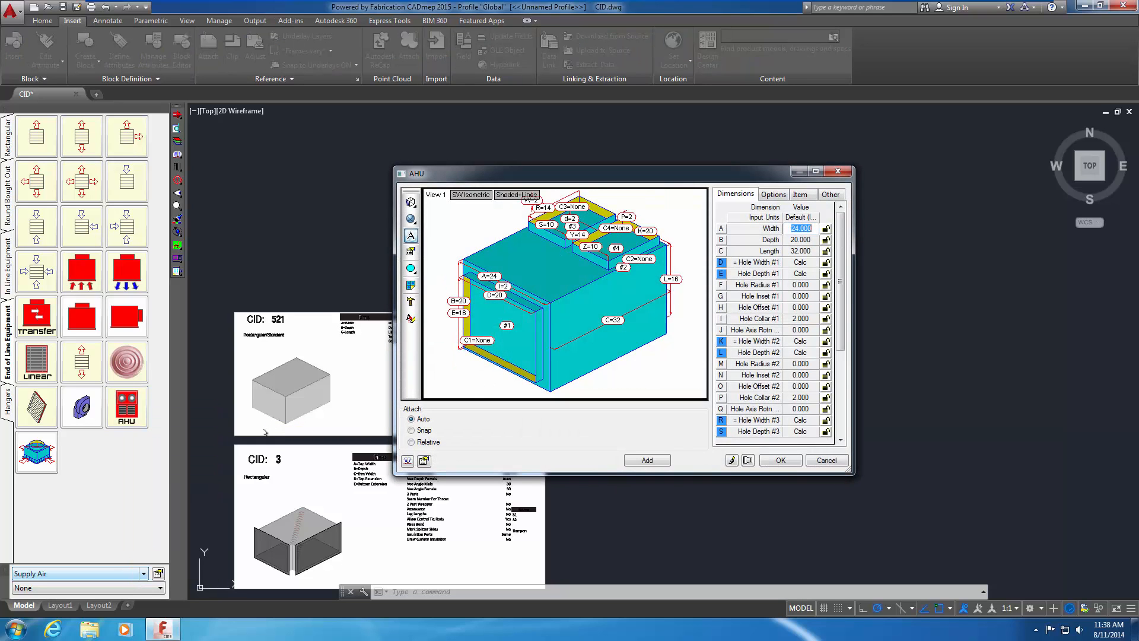
left_click_drag(853, 473, 906, 512)
left_click_drag(727, 398, 727, 398)
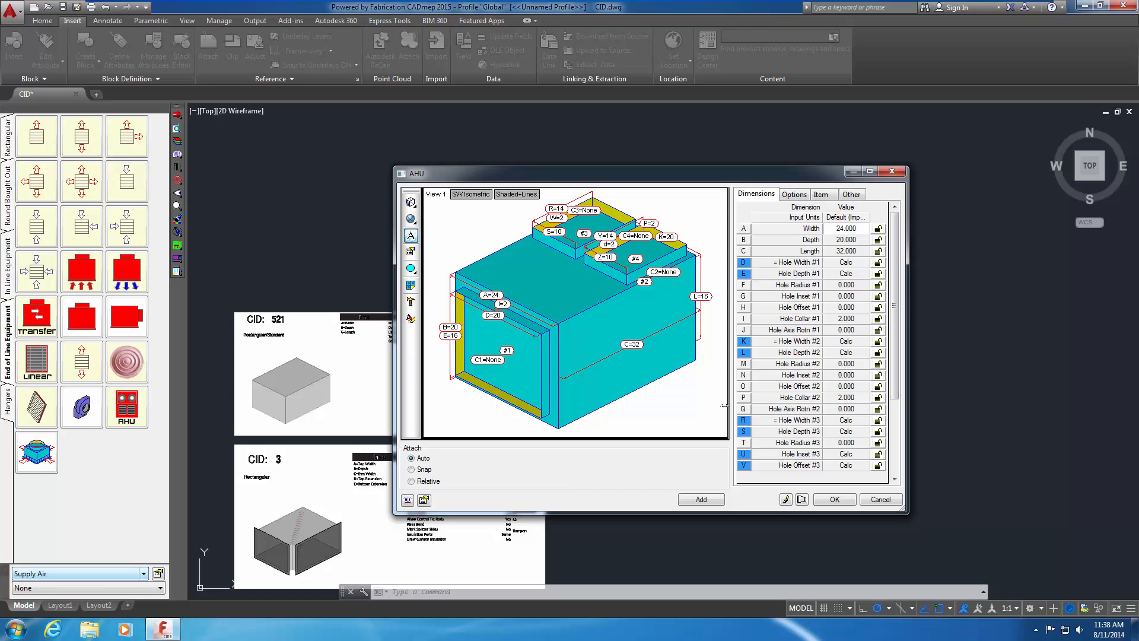
left_click_drag(568, 176, 698, 204)
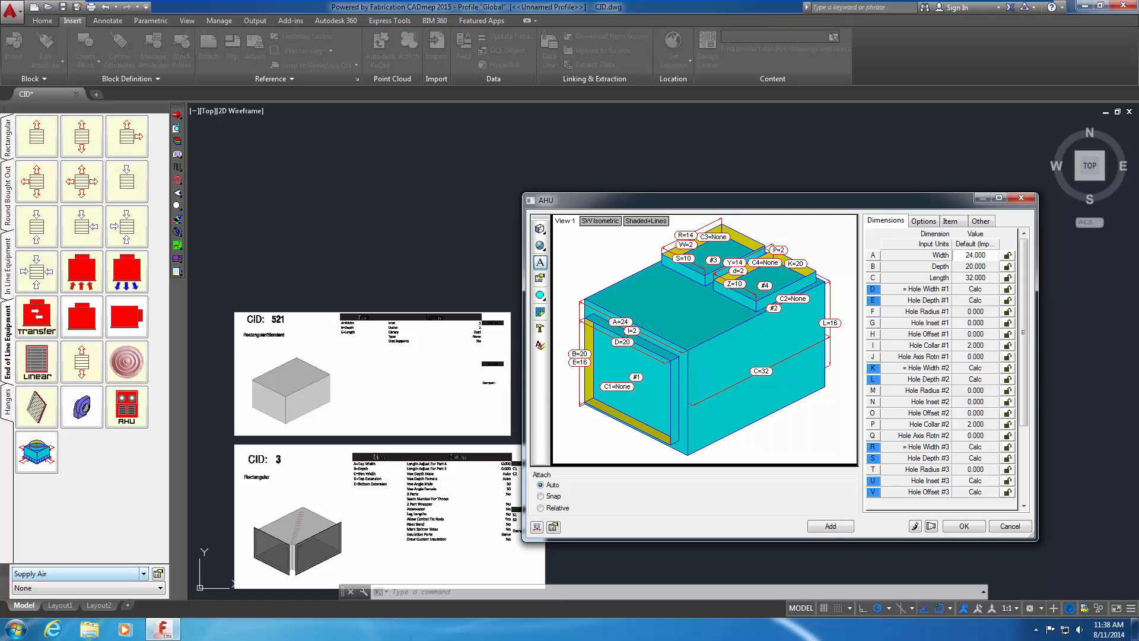
left_click(995, 522)
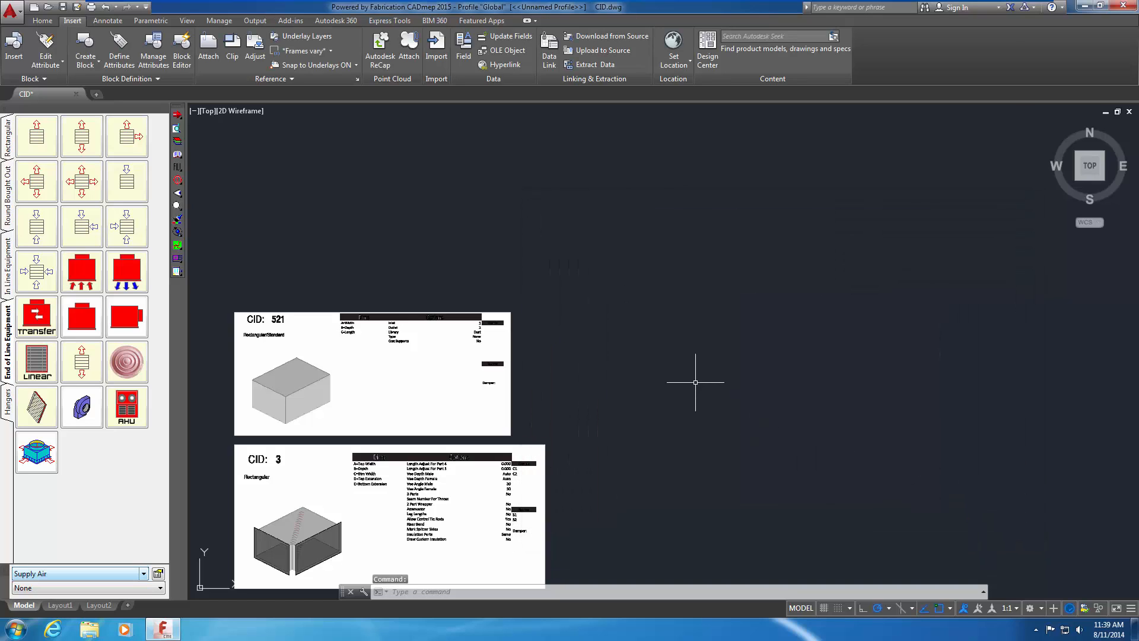
- Start an item from pattern number 521 with MAKEPAT and review its dimensions, options, item and other settings
type("MAKEPAT")
key("Return")
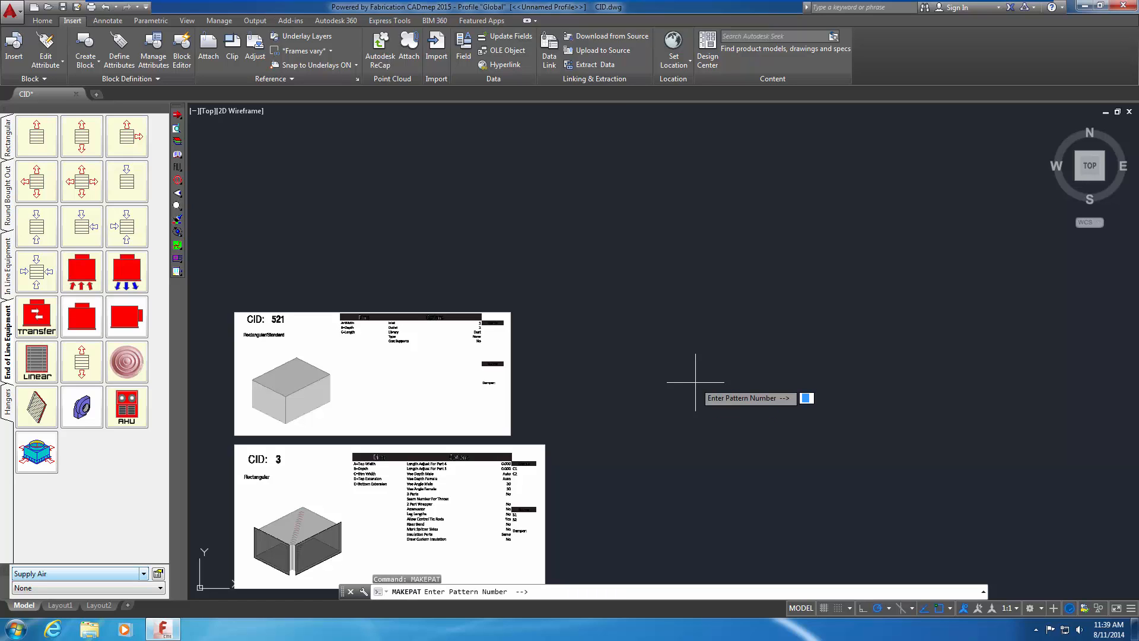
type("521")
key("Return")
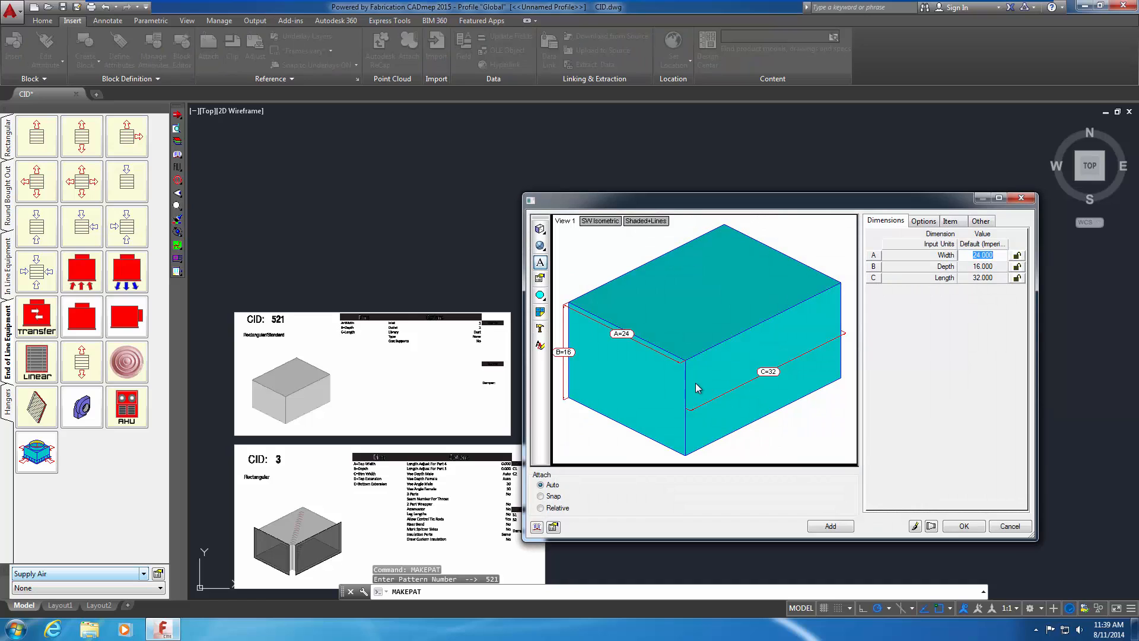
left_click_drag(688, 205, 588, 155)
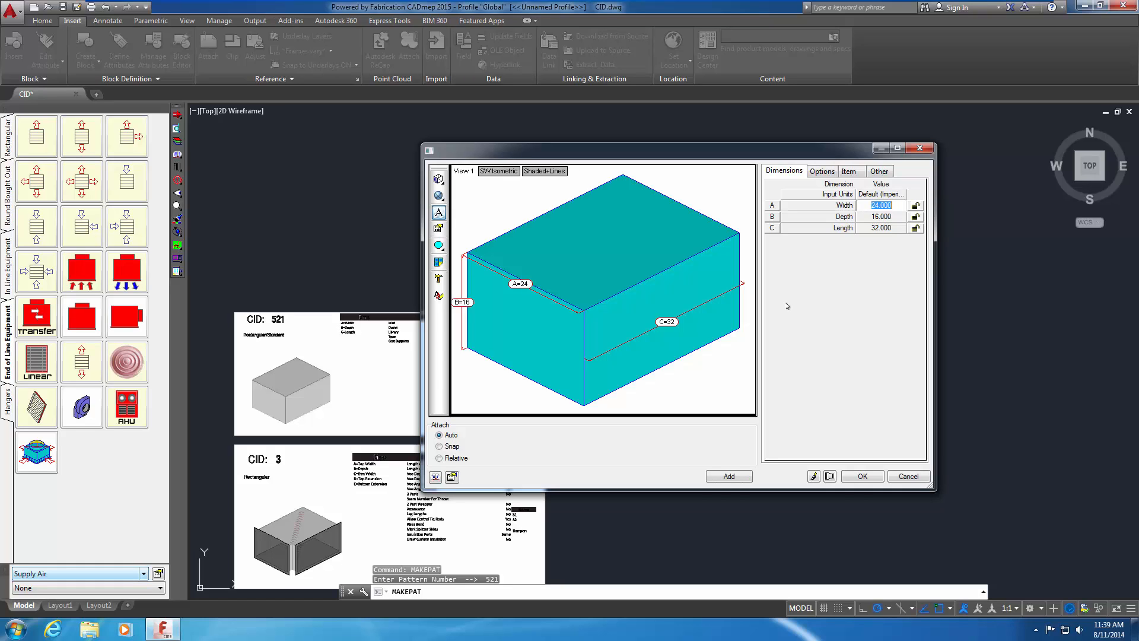
left_click(822, 172)
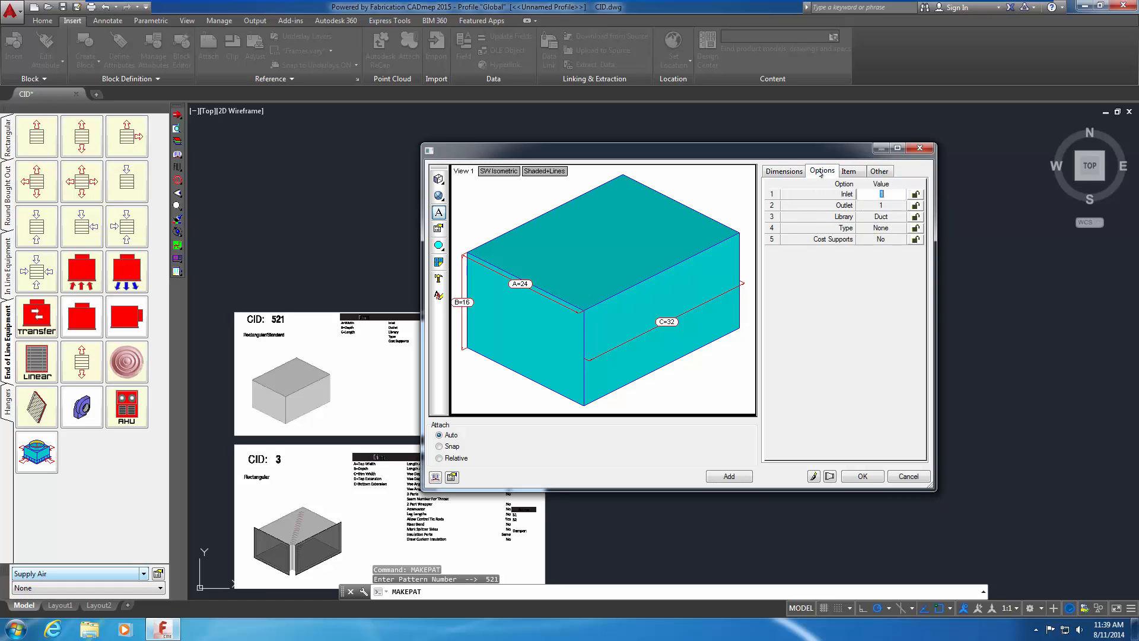
left_click(850, 171)
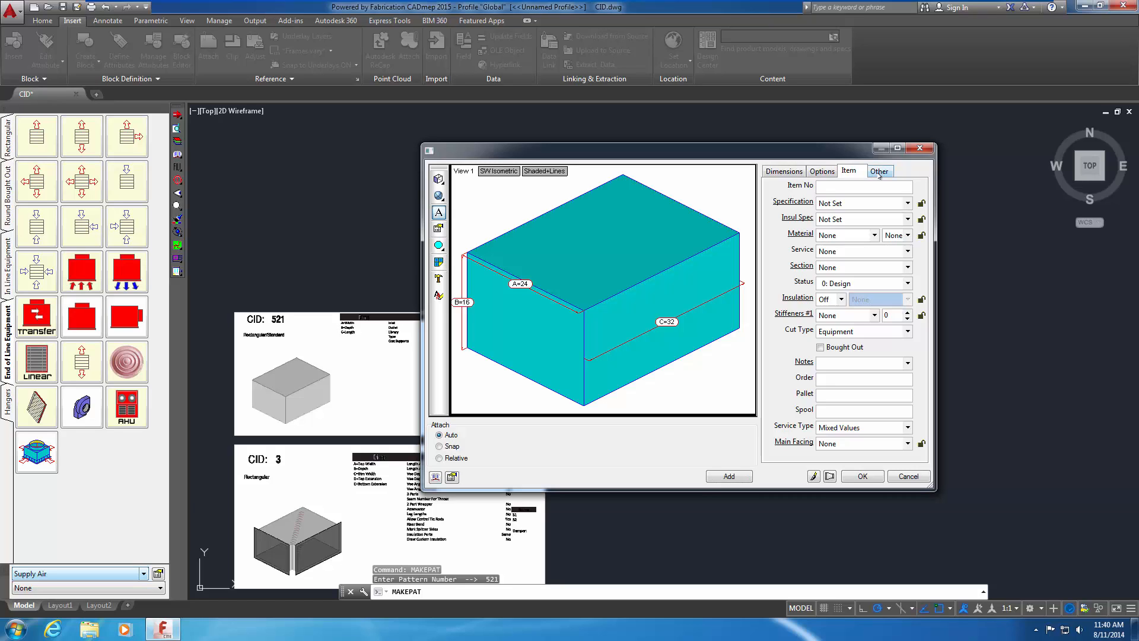
left_click(879, 172)
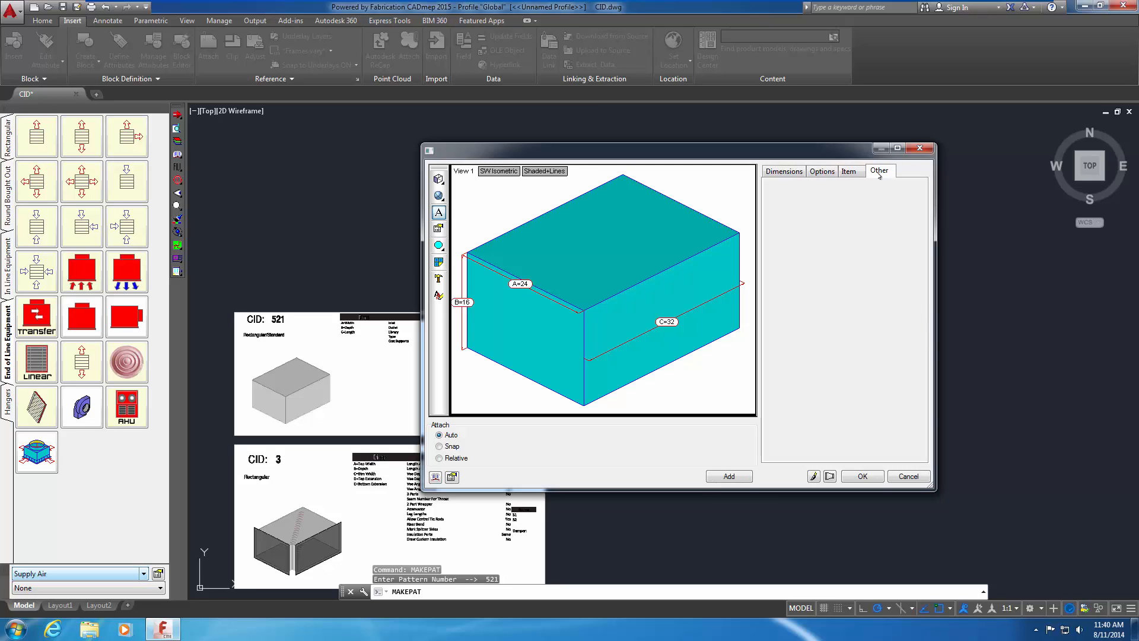
left_click(790, 172)
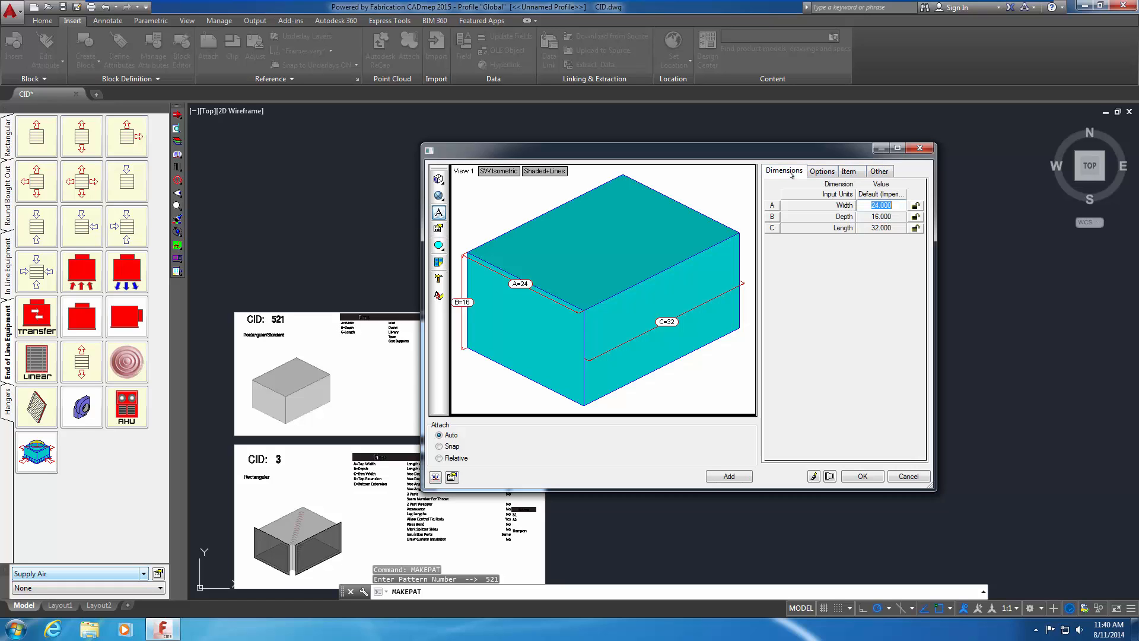
- Add a Hole to the Top side of the pattern 521 box
left_click(738, 478)
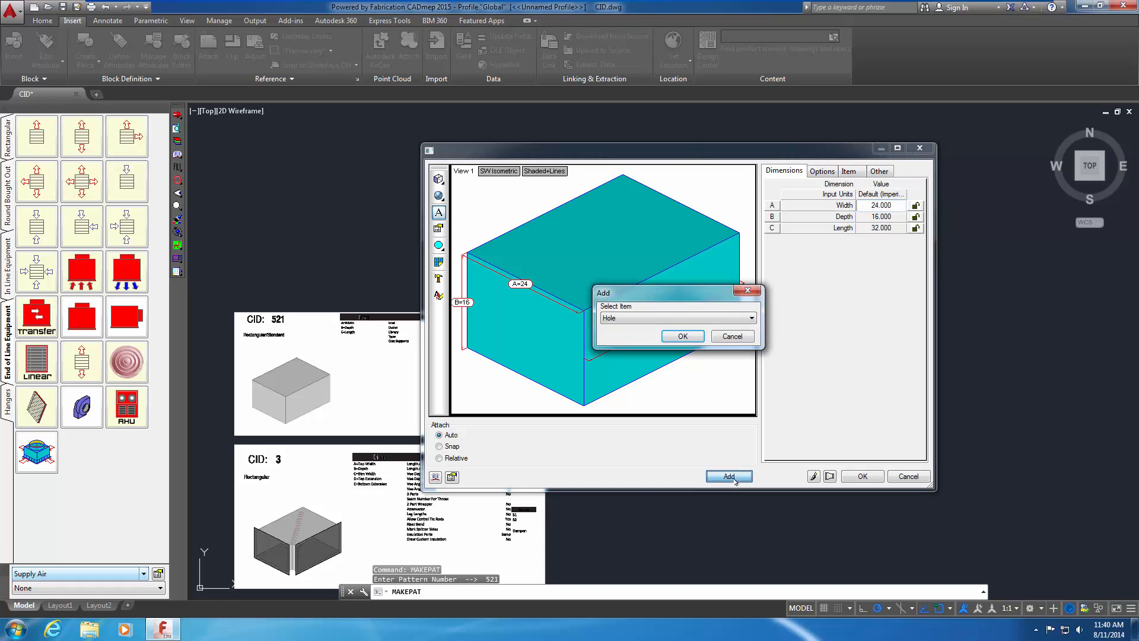
left_click(752, 318)
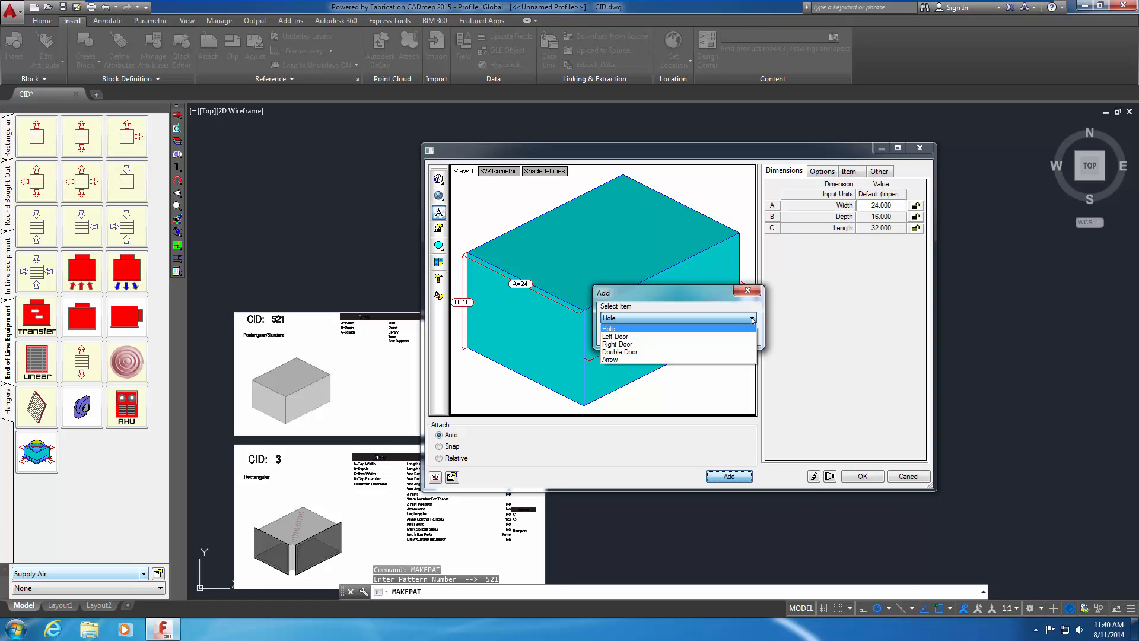
left_click(670, 330)
left_click(681, 337)
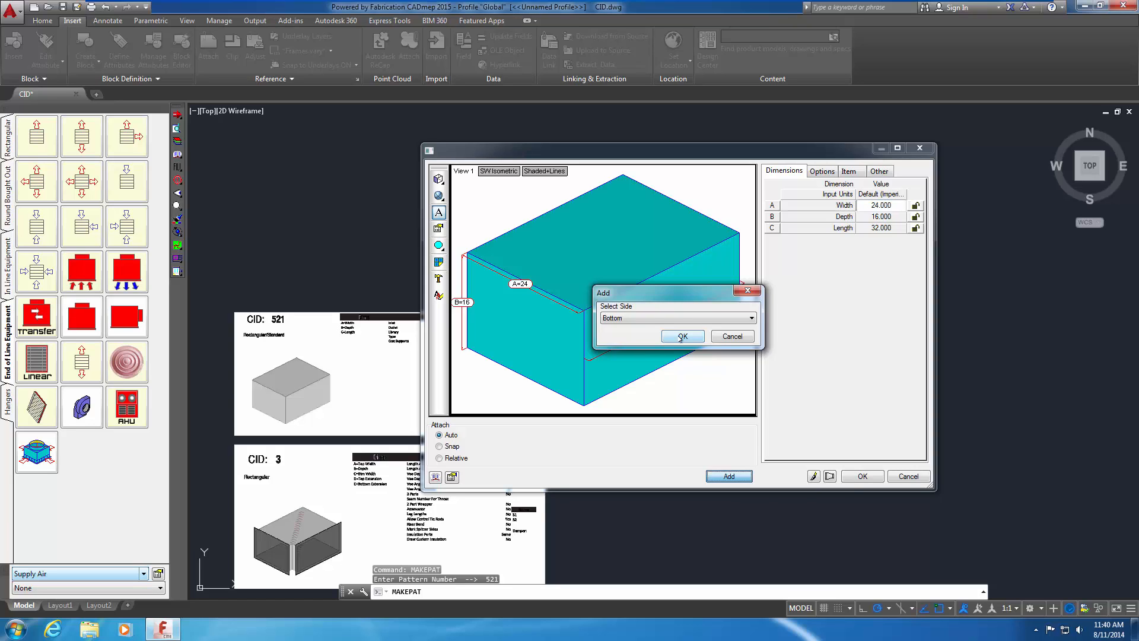
left_click(750, 319)
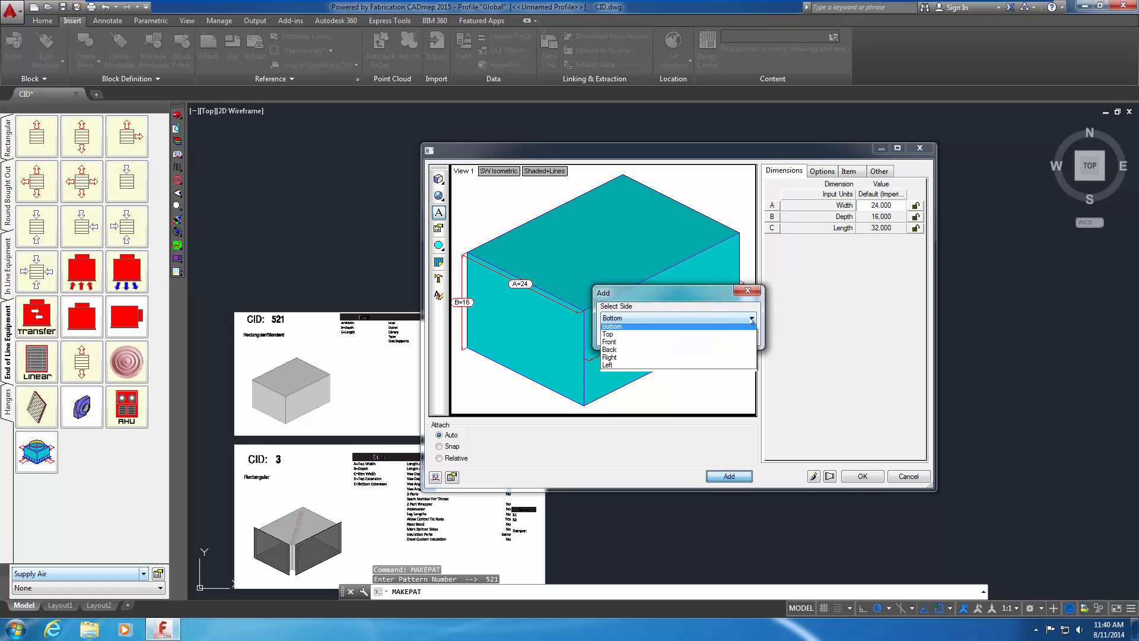
left_click(743, 338)
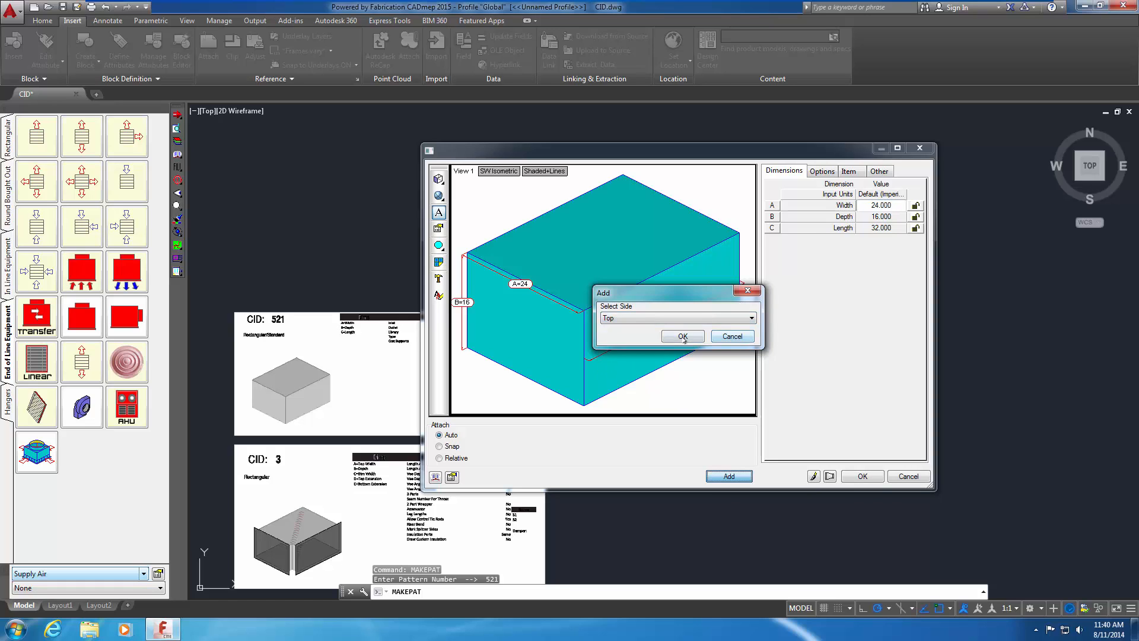
left_click(683, 336)
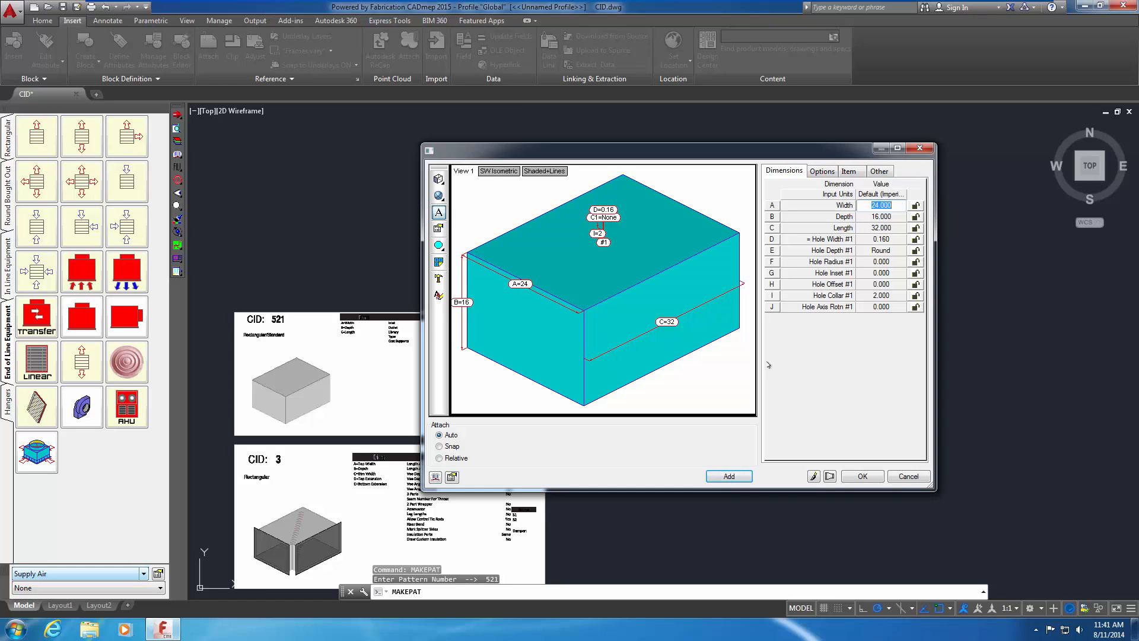
- Rename the Depth dimension as "Main Body Height"
double_click(772, 216)
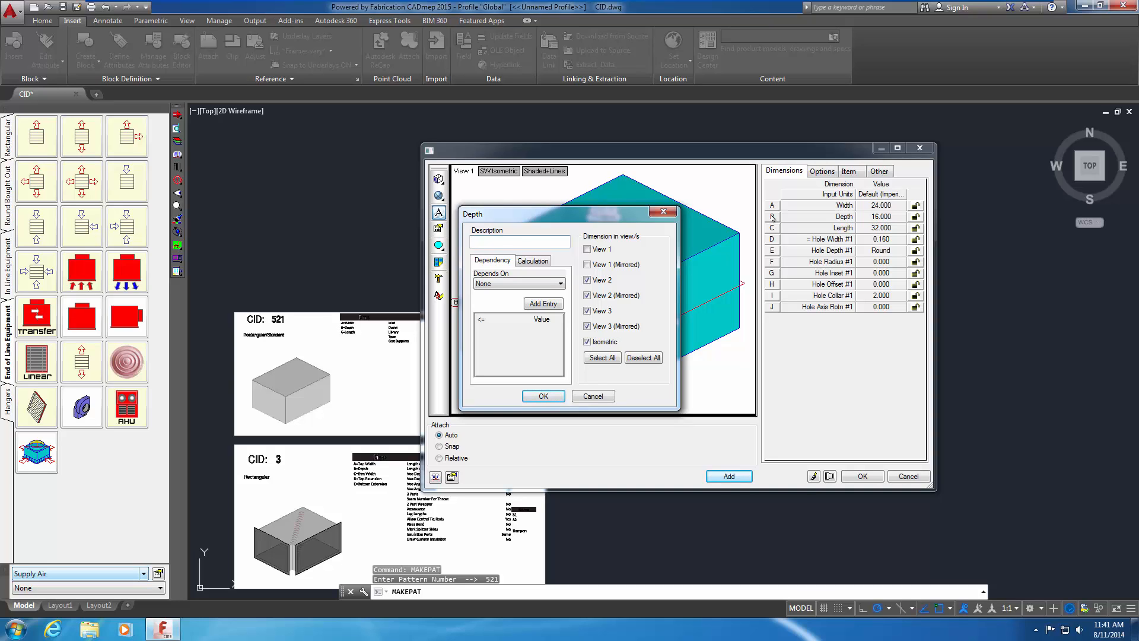
type("Main Body Height")
left_click(551, 396)
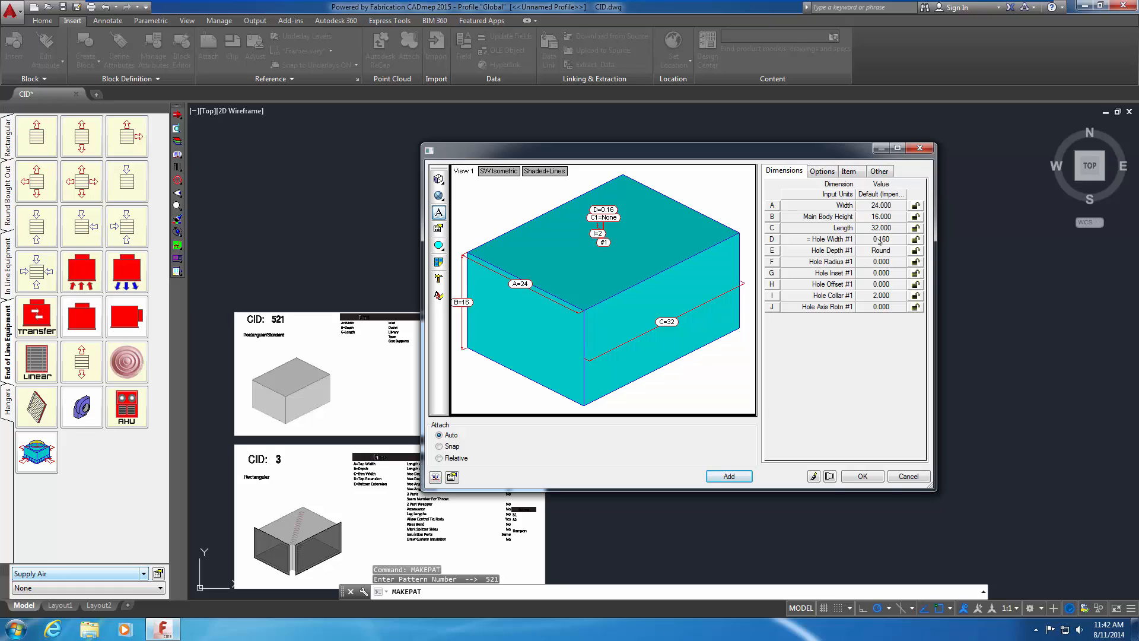
- Set the Main Body Height to 48
left_click(883, 216)
type("48")
key("Return")
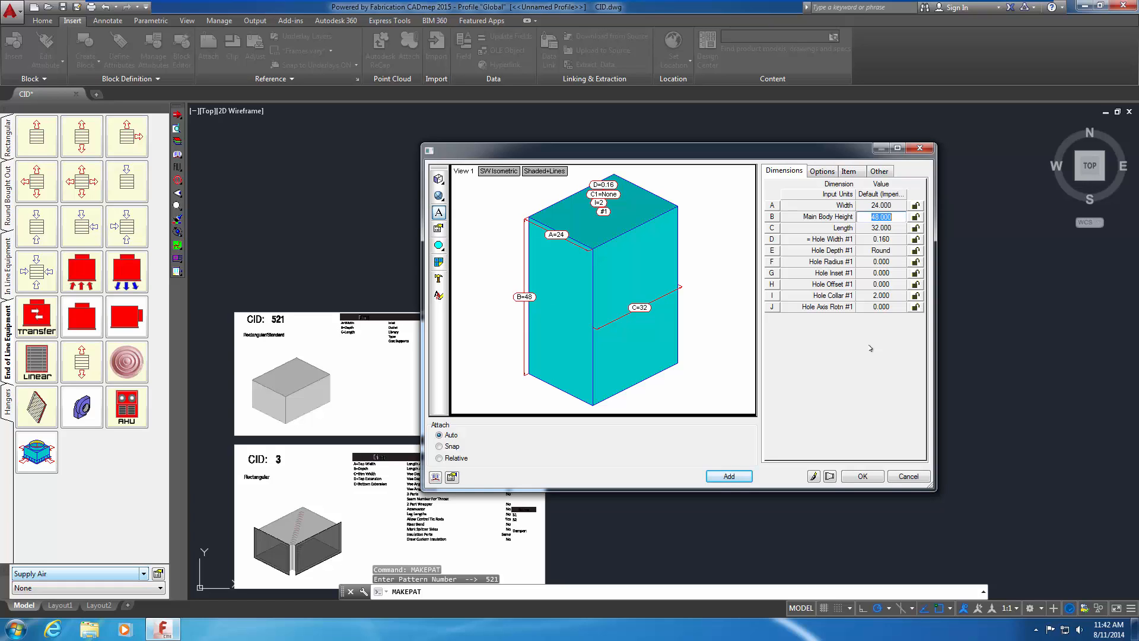
- Set the Main Body Height to 25 and the Length to 21
left_click(893, 206)
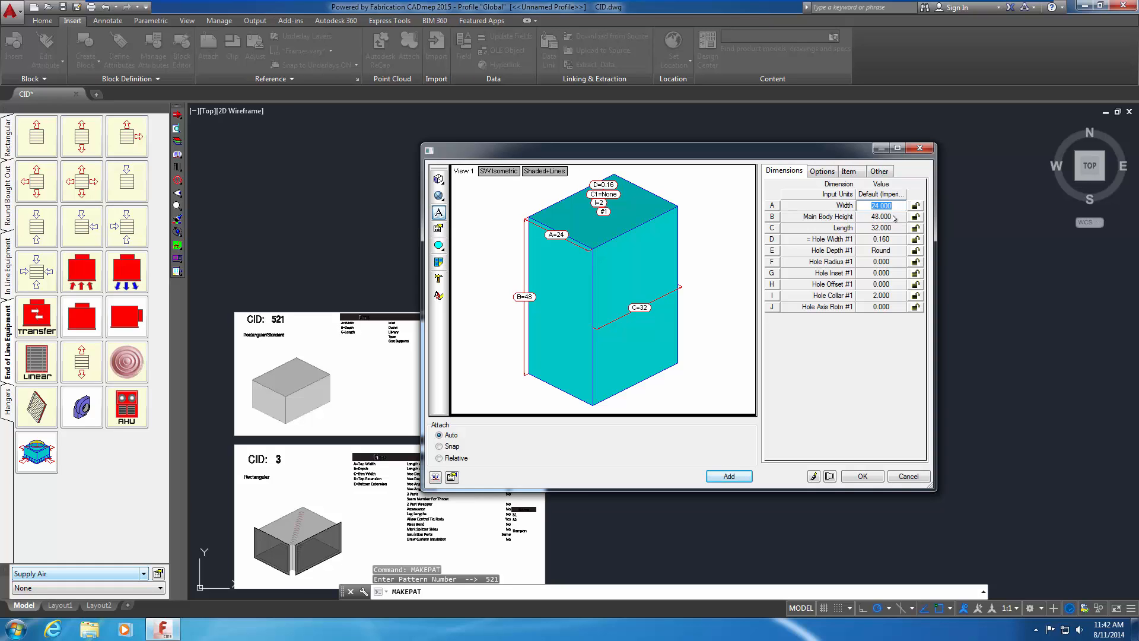
left_click(893, 217)
type("25")
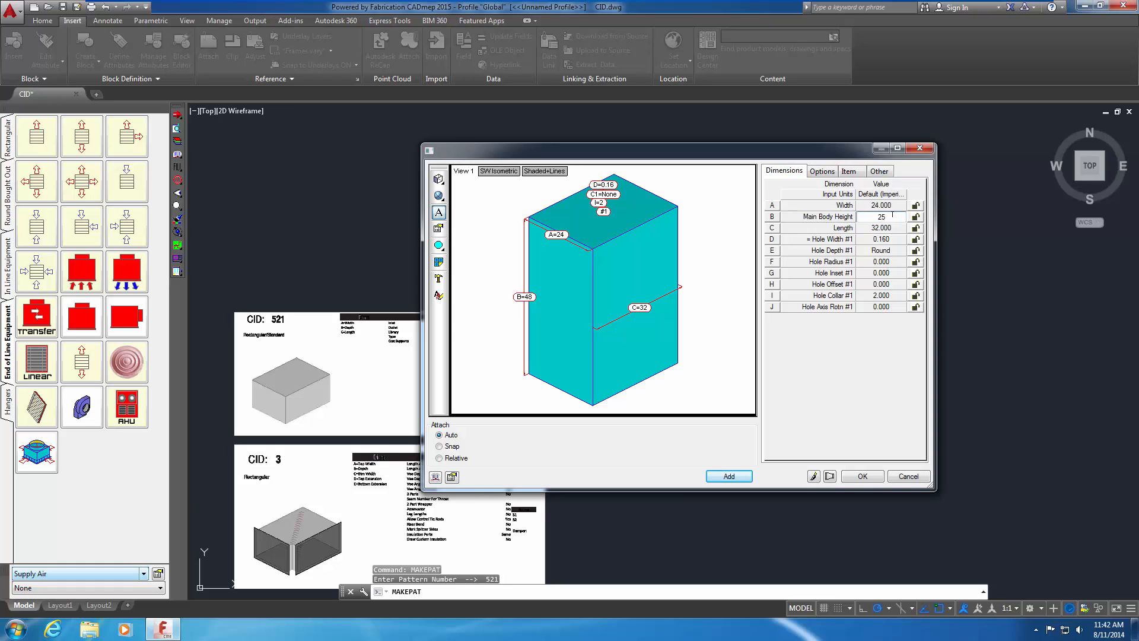
left_click(892, 228)
type("21")
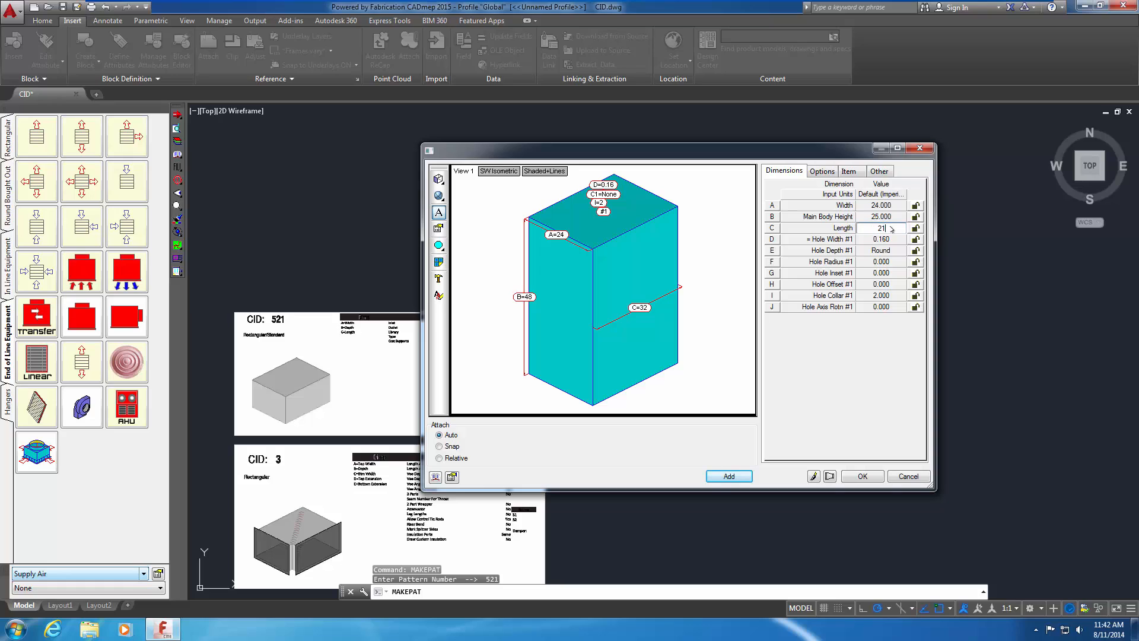
key("Return")
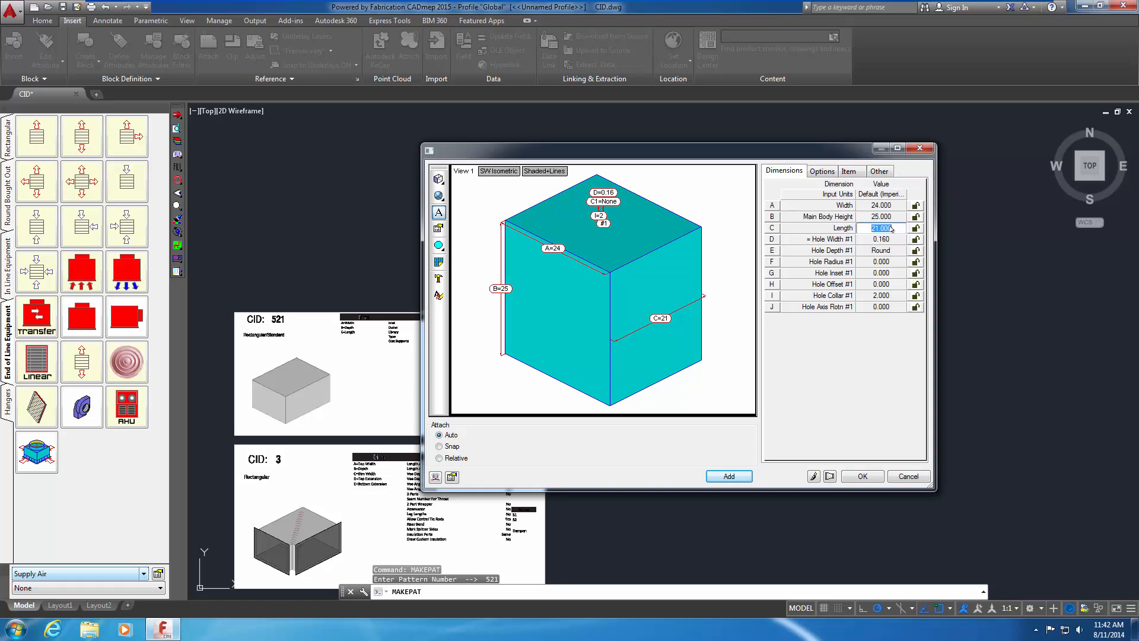
- Rename the Hole Width #1 dimension as "Supply Duct Width" and set it to 10
left_click(772, 240)
type("Supply ")
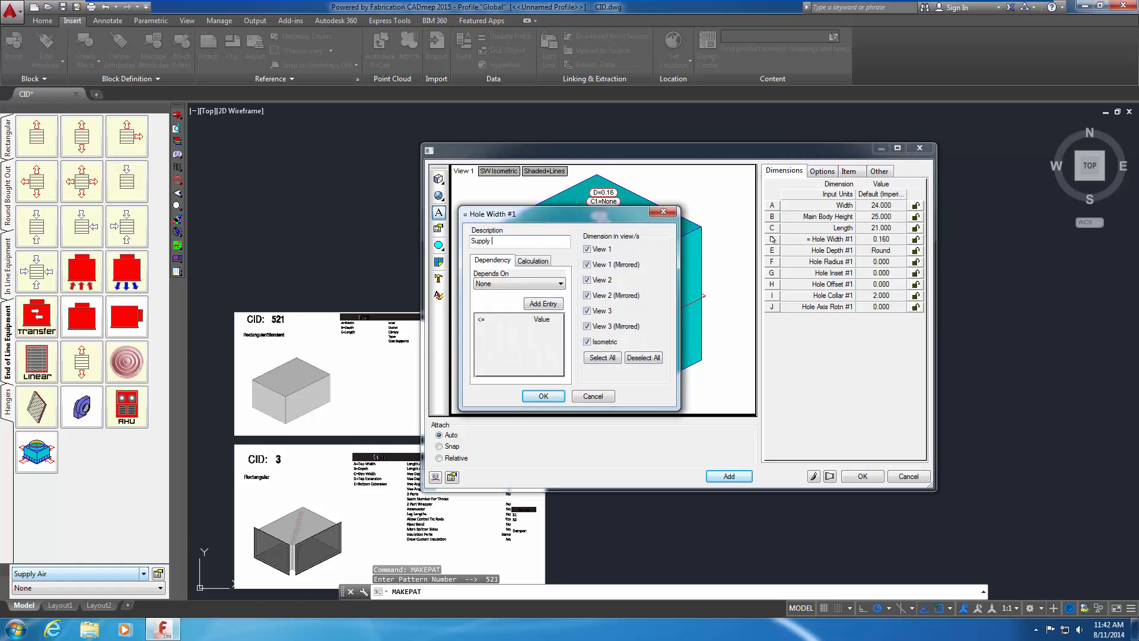
type("Duct Width")
left_click(543, 395)
left_click(879, 239)
type("10")
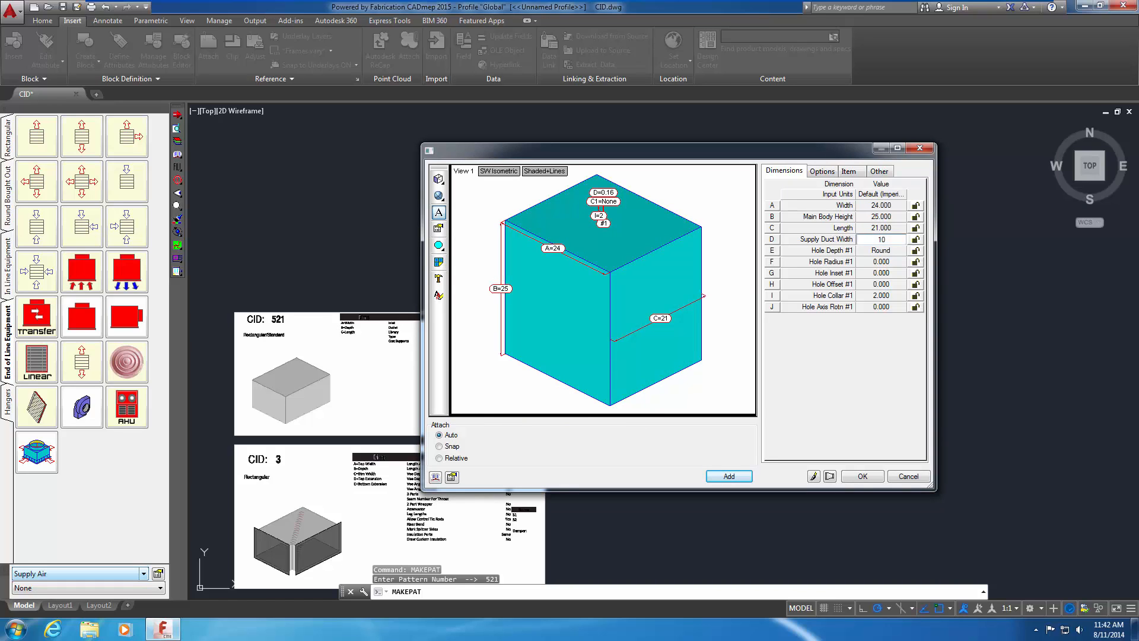
- Rename the Hole Depth #1 dimension as "Supply Duct Depth" and set it to 21
double_click(789, 251)
type("S")
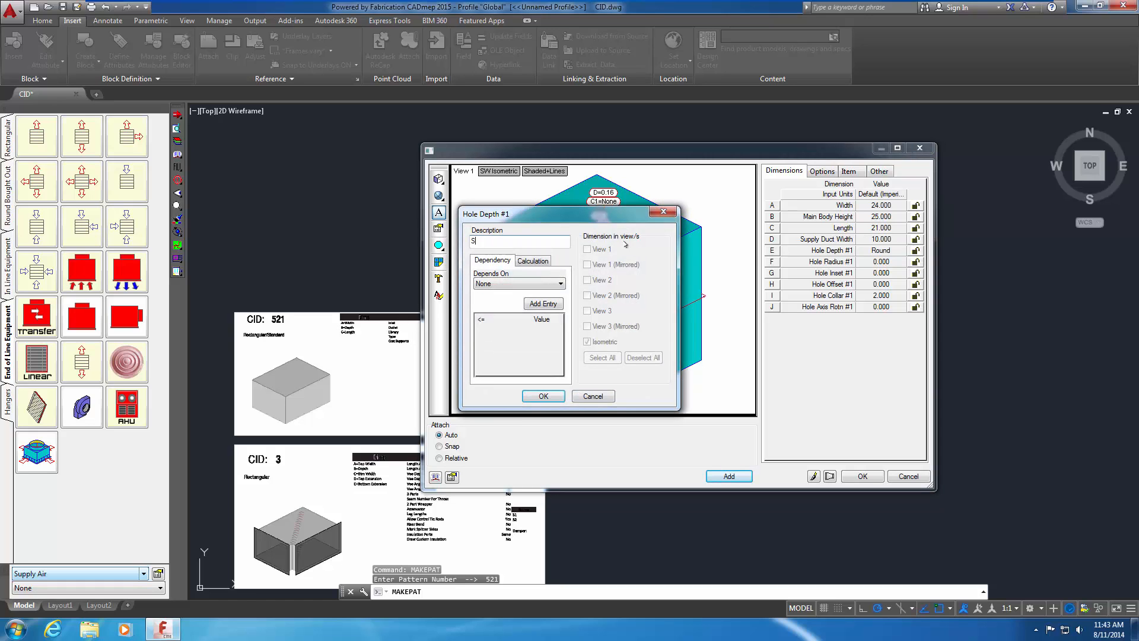
type("upply Duct Depth")
left_click(544, 395)
left_click(863, 250)
type("21")
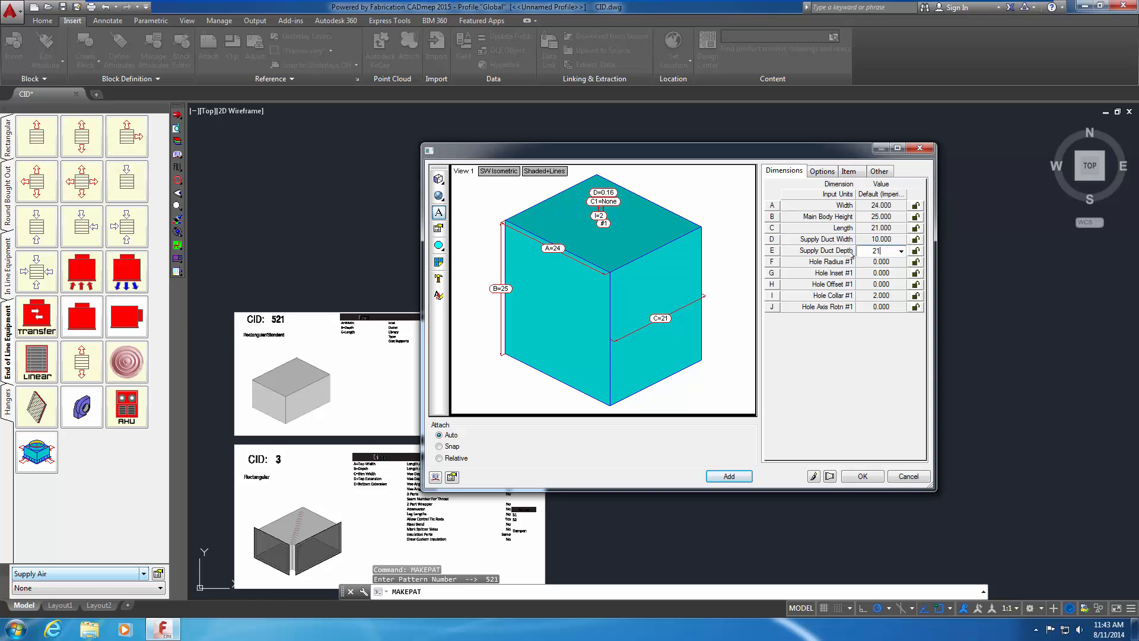
- Rename the unused Hole Radius #1 dimension as "N/A"
double_click(772, 263)
type("N/A")
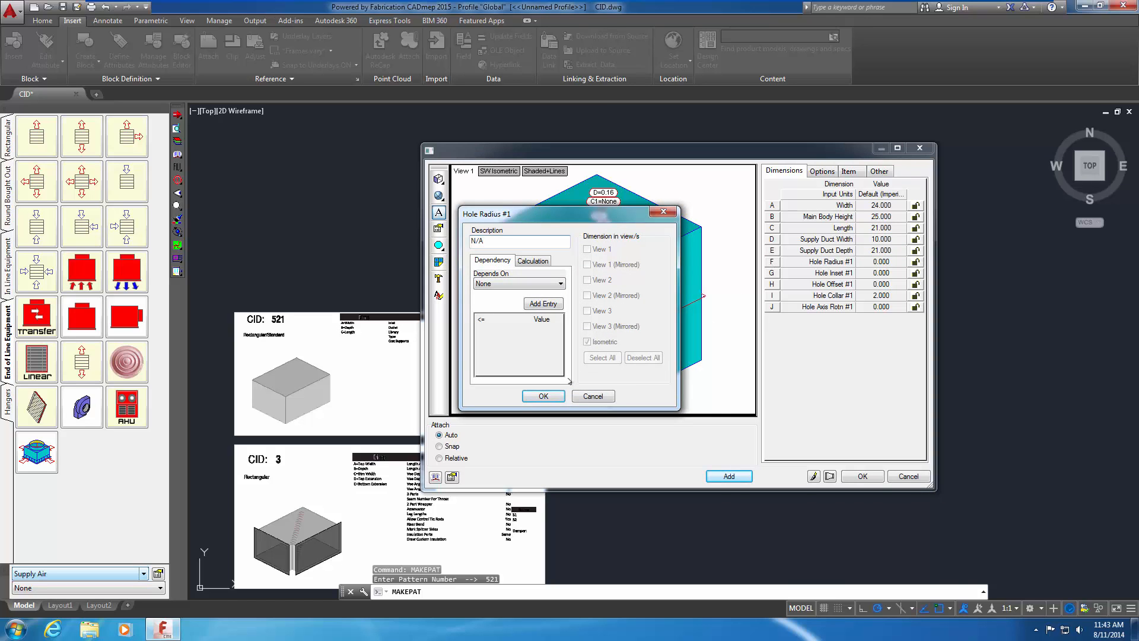
left_click(546, 397)
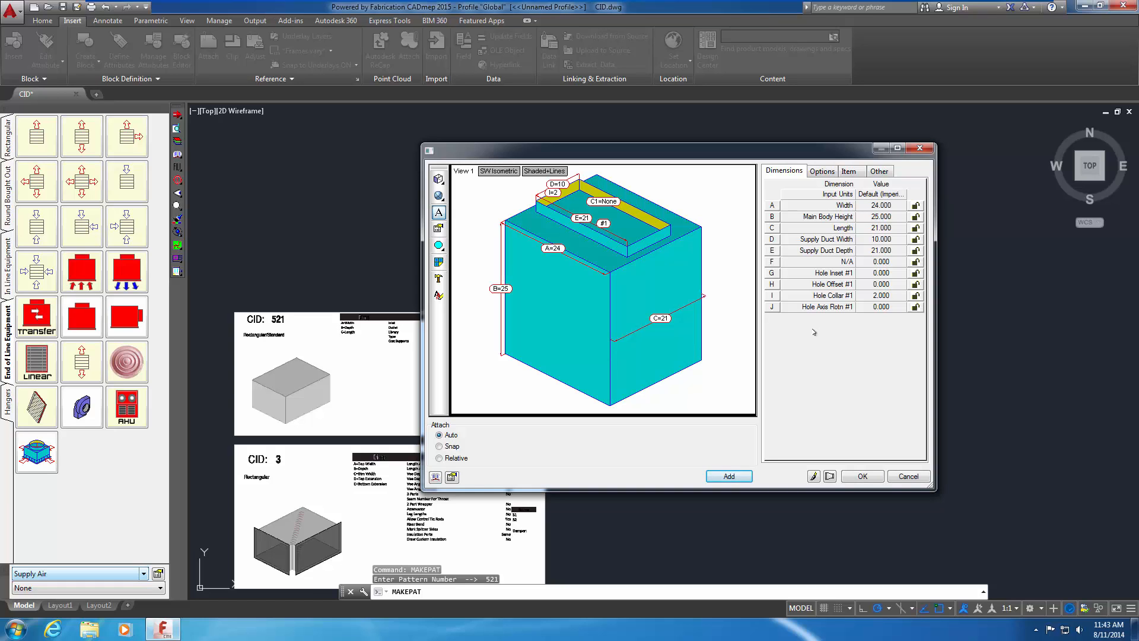
- Try Hole Inset #1 values of 5, 7 and -6 to shift the top collar along the box
left_click(878, 274)
type("5")
key("Return")
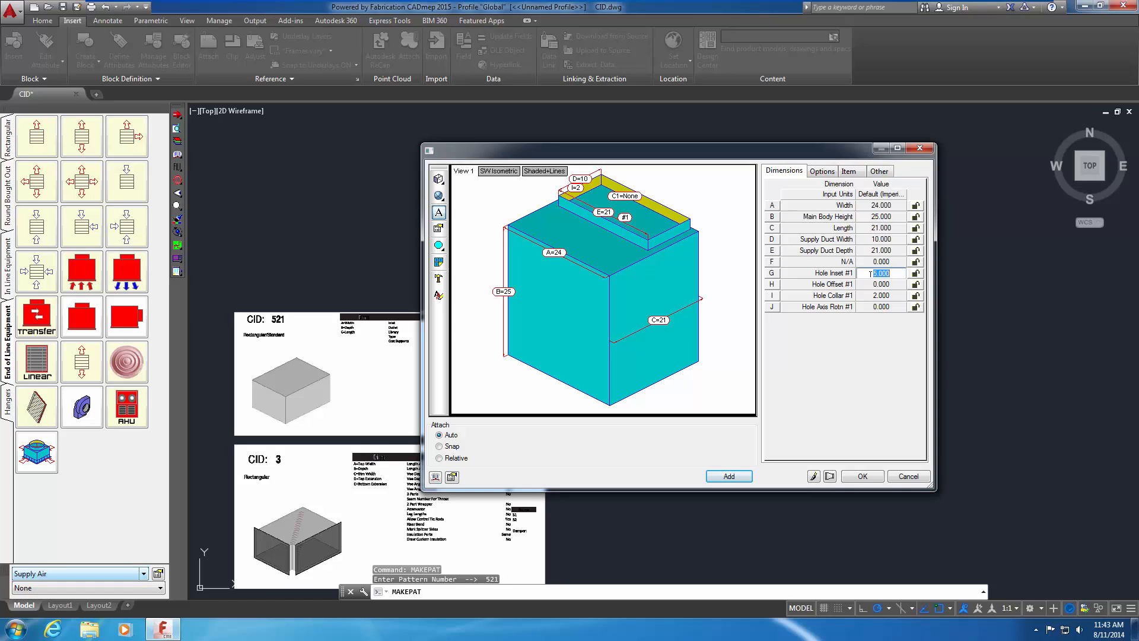
type("7")
key("Return")
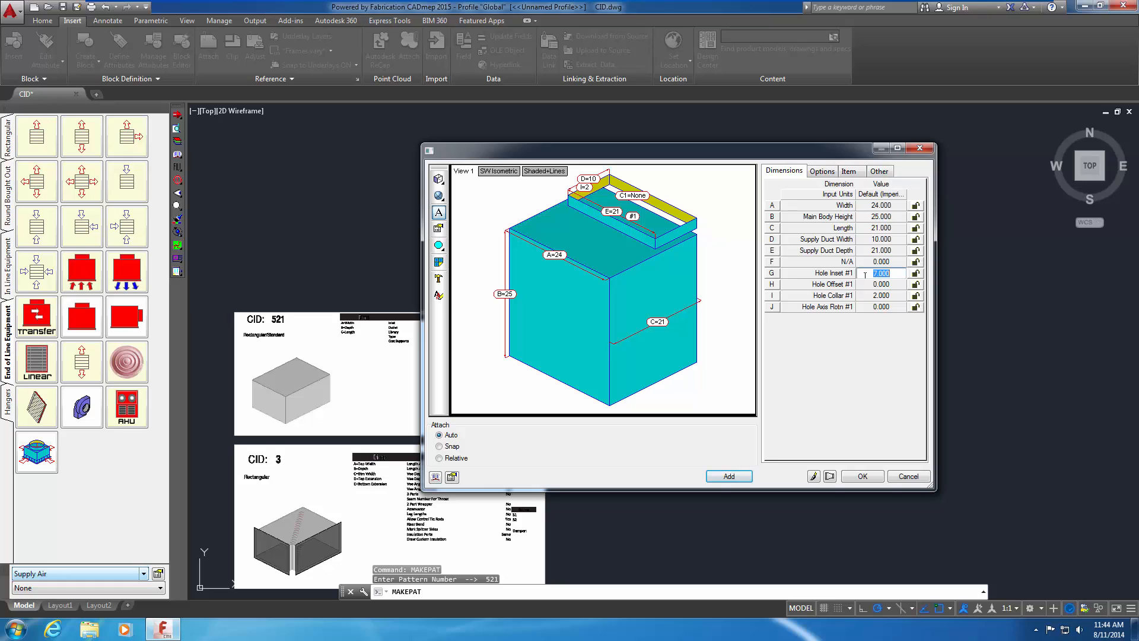
type("-6")
key("Return")
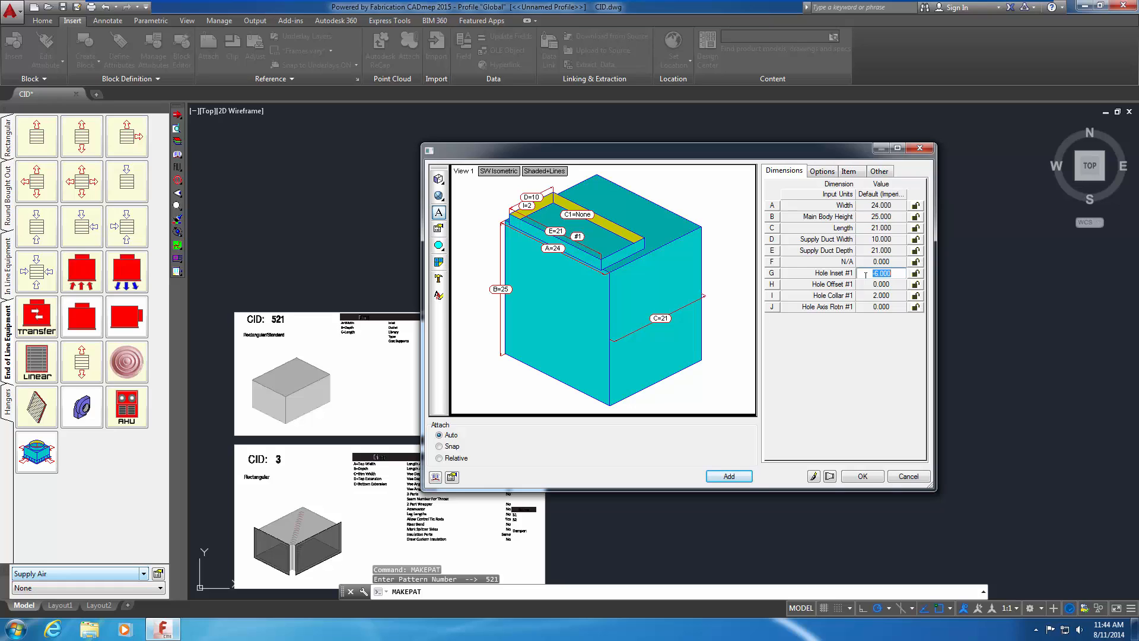
- Set Hole Inset #1 to 5 and rename the dimension as "Supply Duct Inset"
type("5")
key("Return")
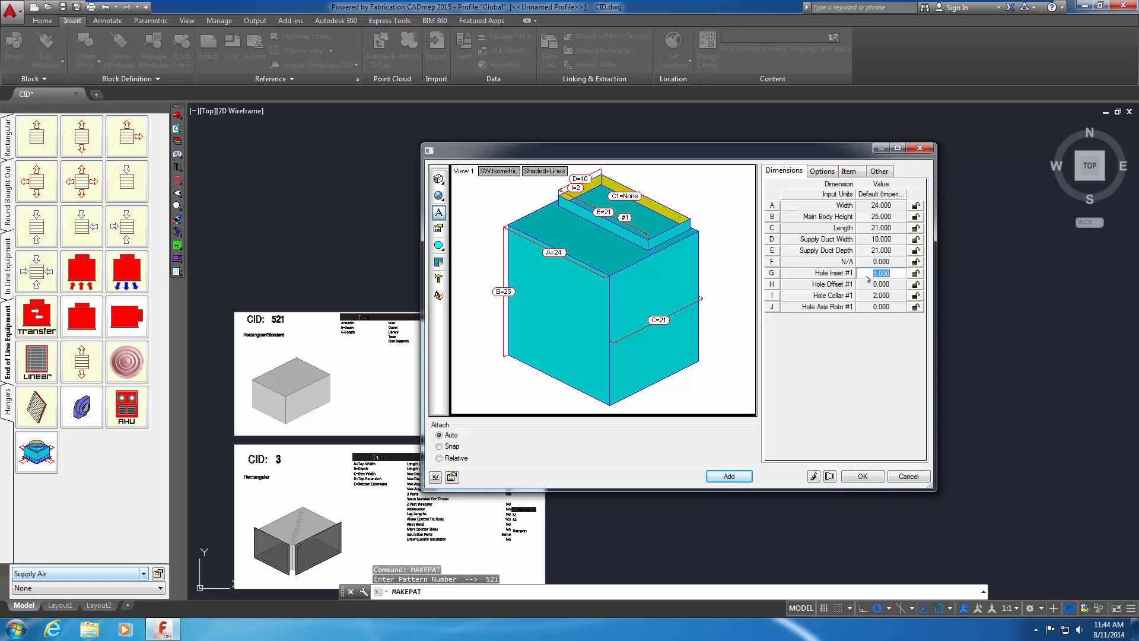
double_click(774, 273)
type("S")
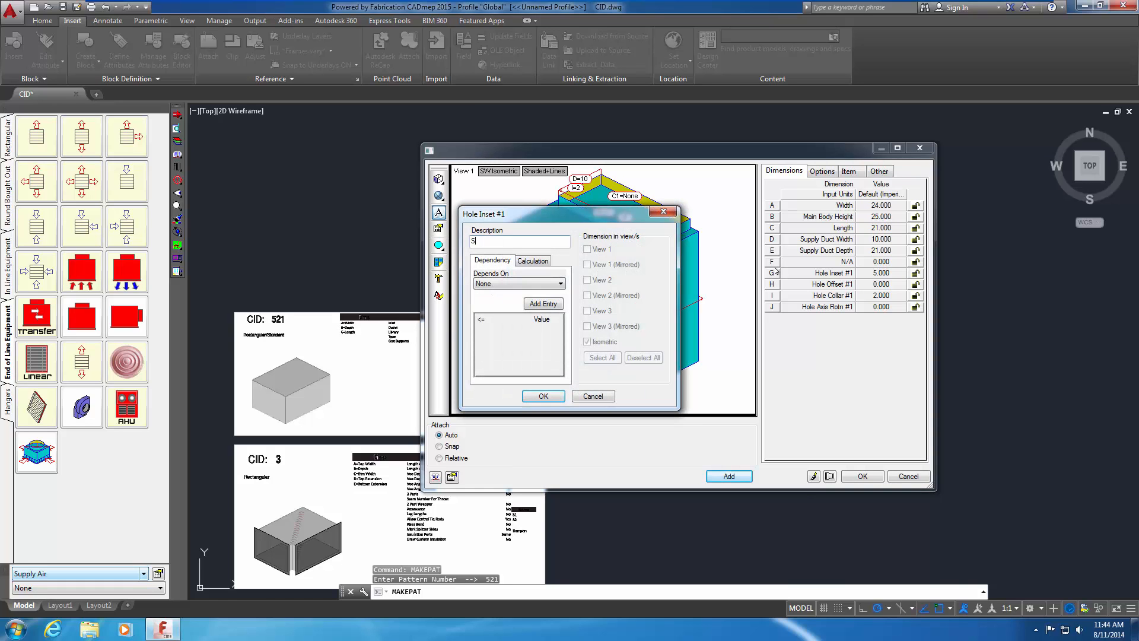
type("upply Duct Inset")
left_click(547, 397)
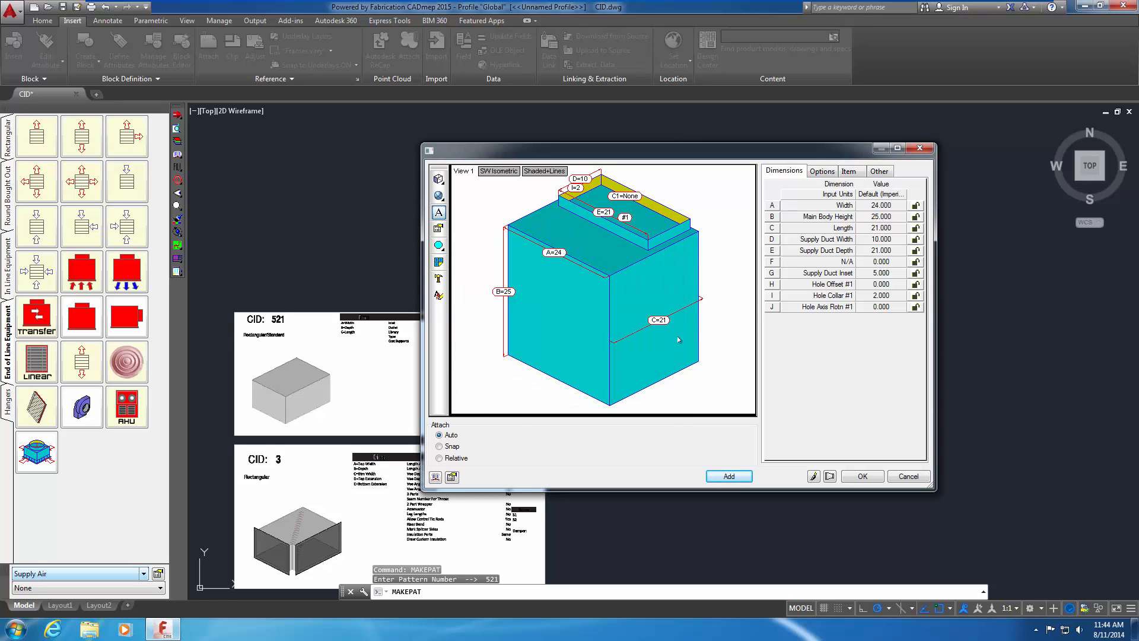
- Rename Hole Offset #1 as "Supply Duct Offset" and Hole Collar #1 as "Supply Duct Collar"
double_click(773, 284)
type("Su")
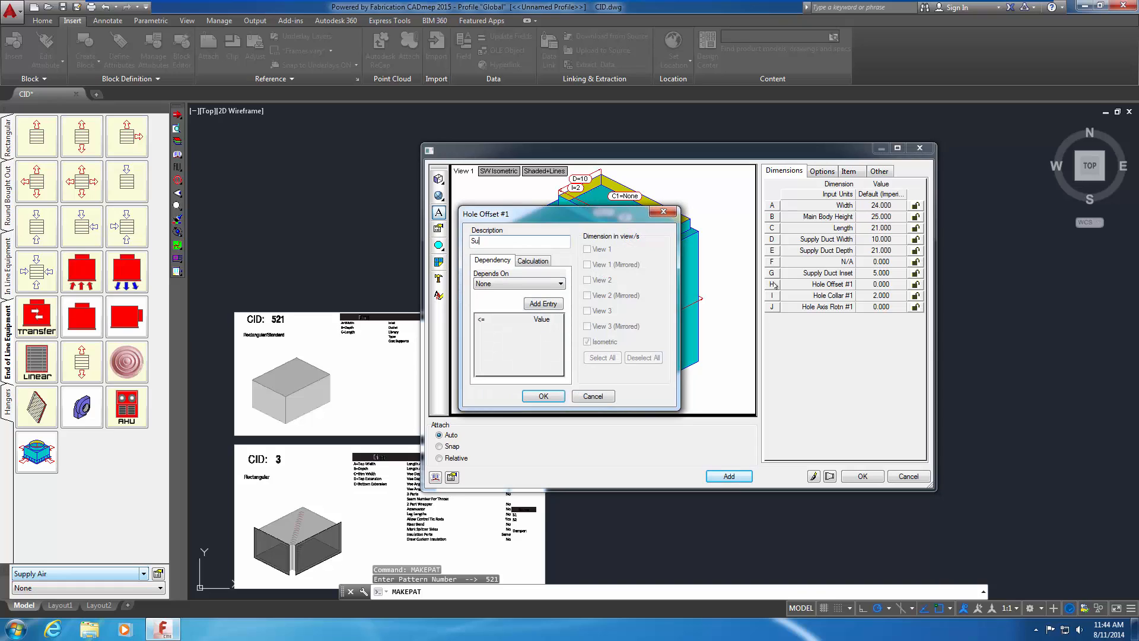
type("pply Duct Offset")
left_click(549, 395)
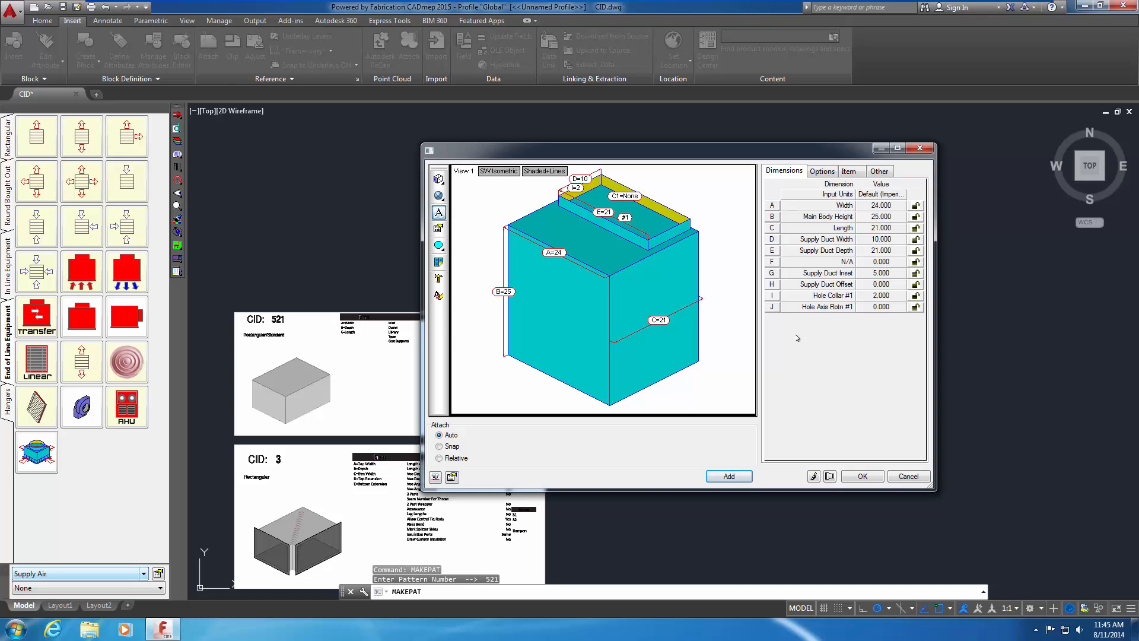
double_click(773, 295)
type("Supply D")
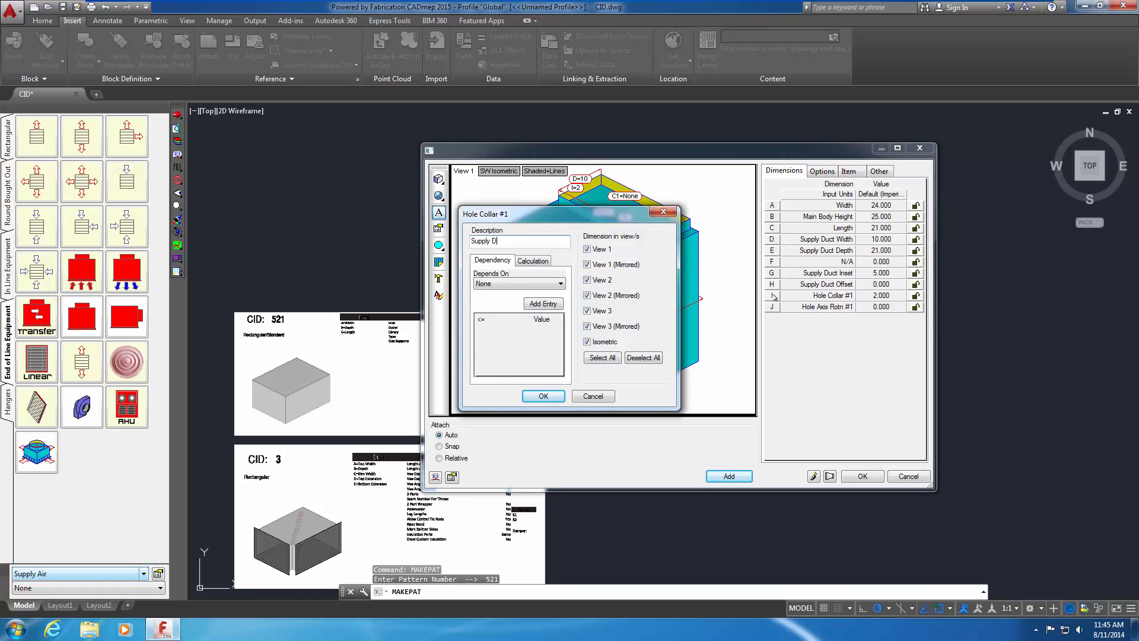
type("uct Collar")
left_click(544, 397)
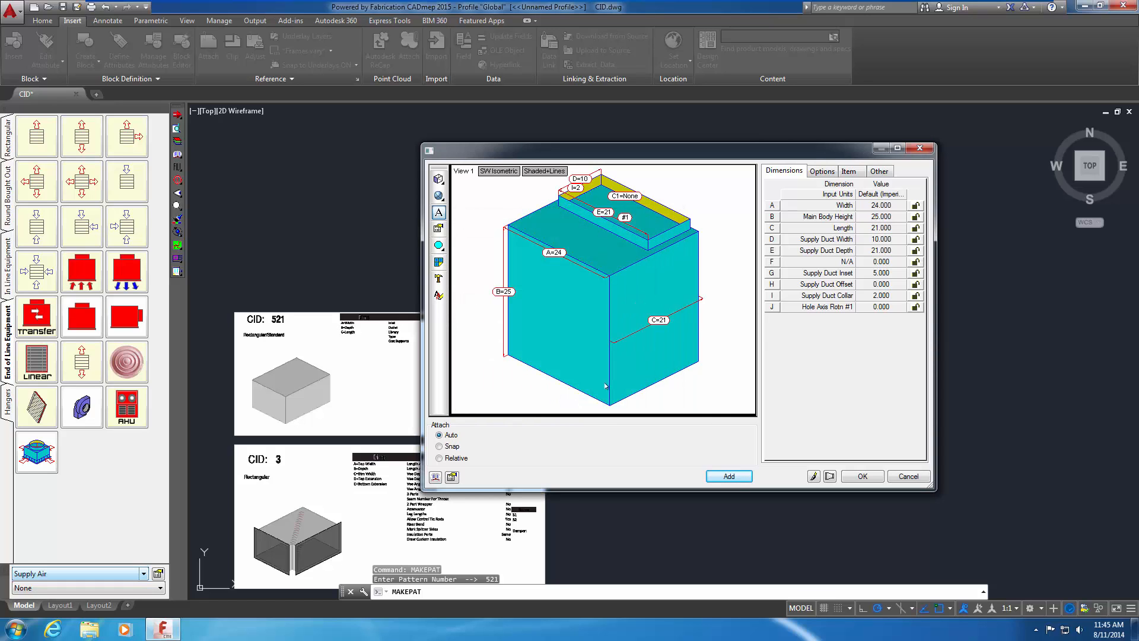
- Rename the unused Hole Axis Rotn #1 dimension as "N/A"
double_click(772, 307)
type("N/A")
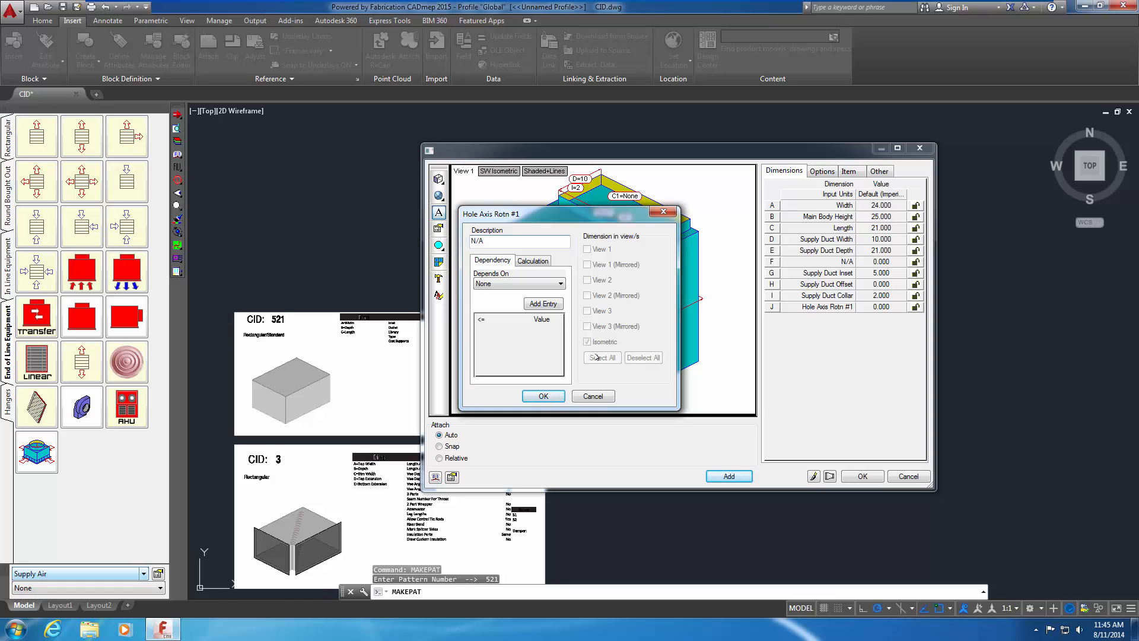
left_click(545, 396)
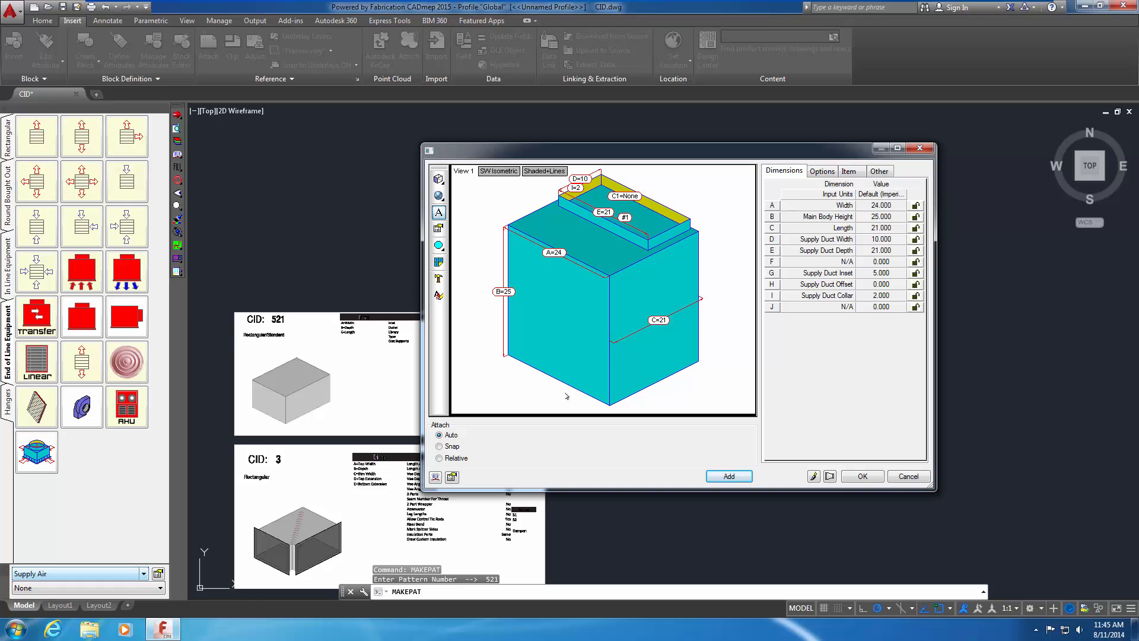
- Rename the Width dimension as "Main Body Width" and the Length dimension as "Main Body Length"
double_click(773, 206)
type("Main Body Wi")
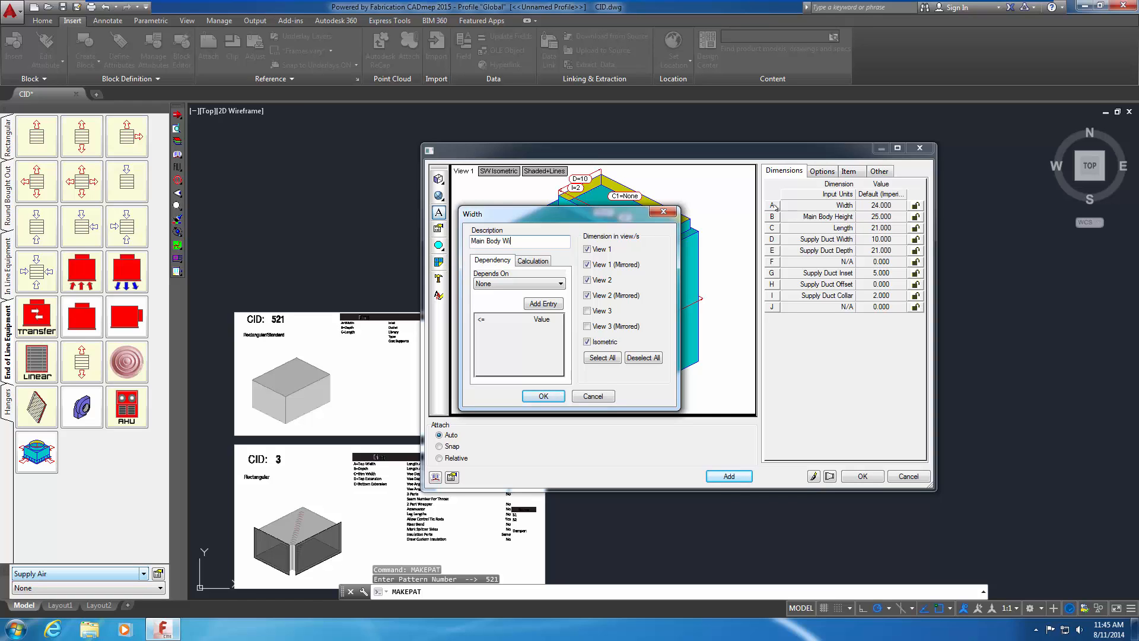
type("dth")
key("Return")
double_click(773, 228)
type("Main Body Leng")
left_click(555, 396)
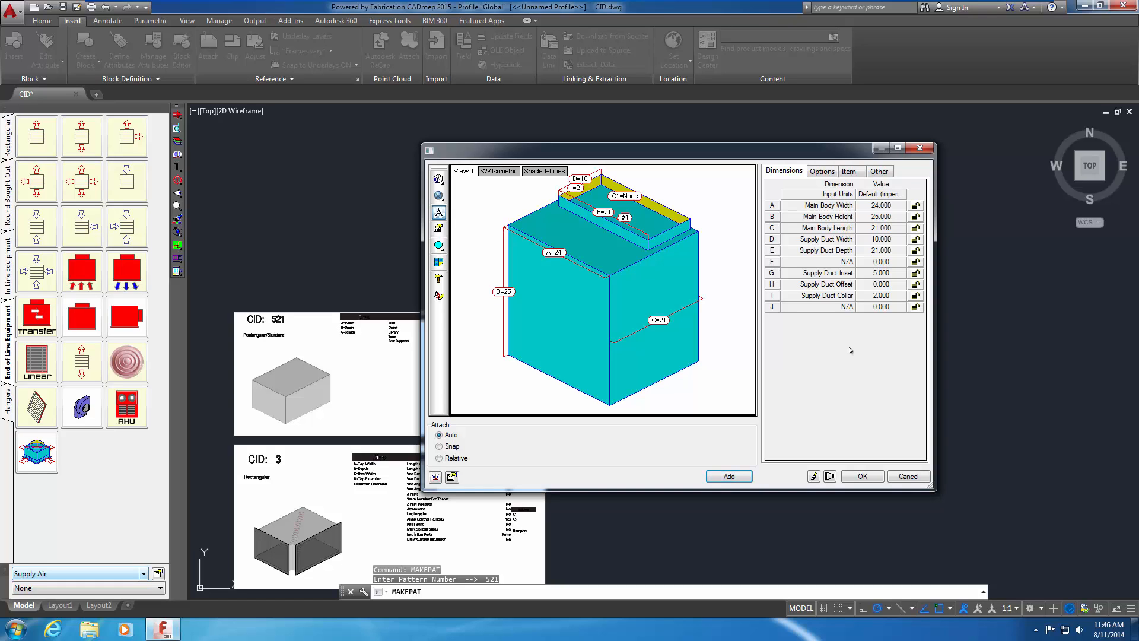
- Lock all of the item's dimension values from A to J and all ten of its option values
left_click(917, 206)
left_click(917, 217)
left_click_drag(919, 219, 918, 307)
left_click(826, 171)
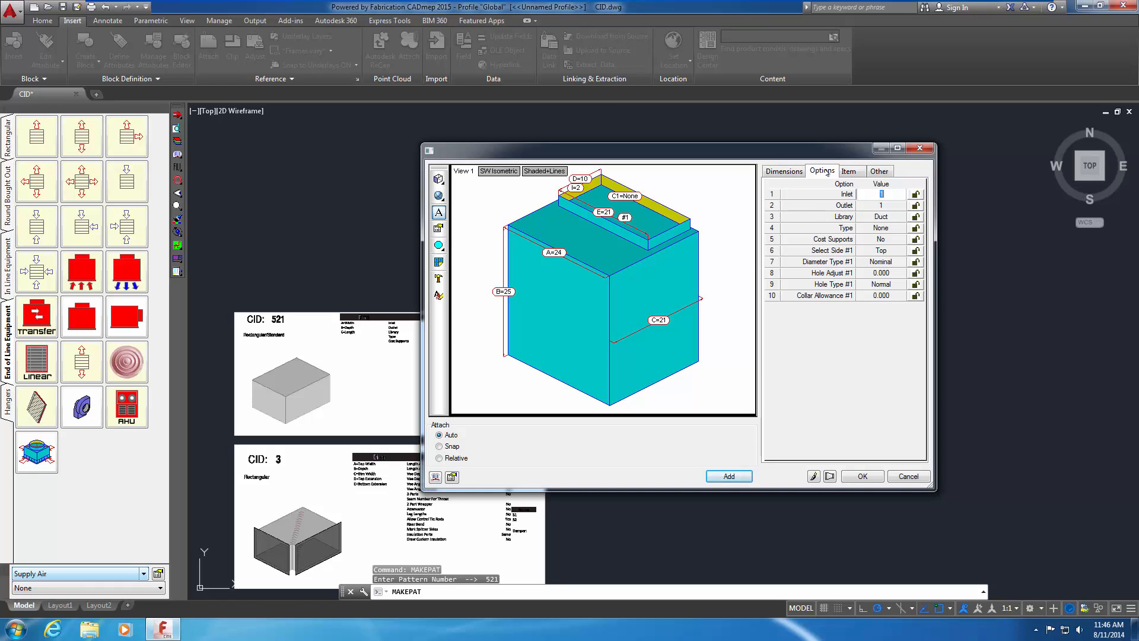
left_click_drag(916, 195, 914, 310)
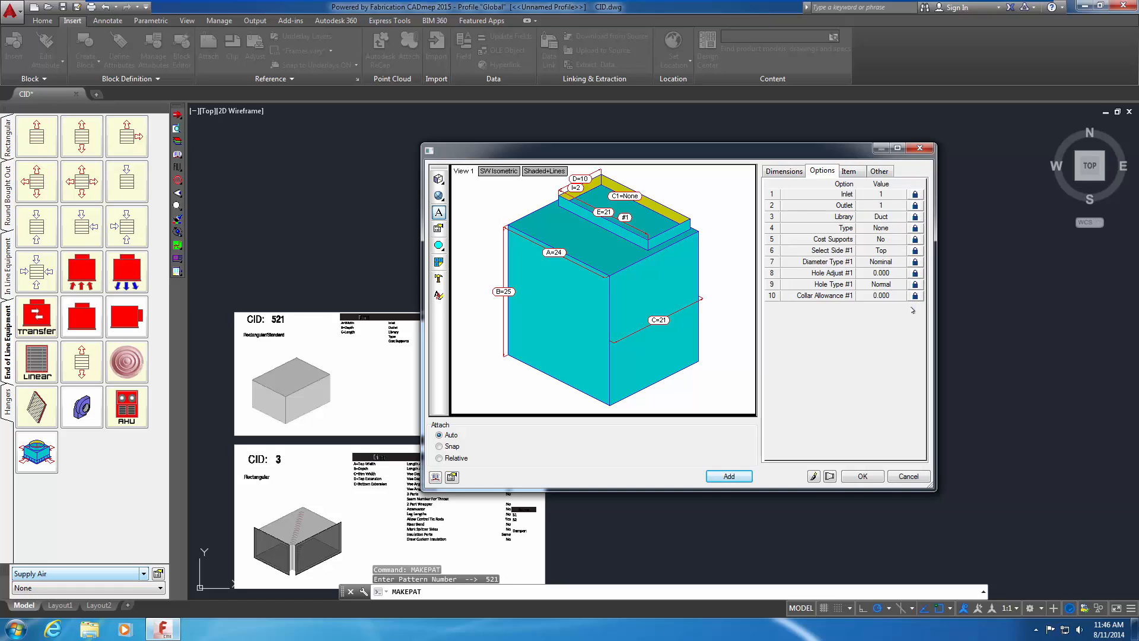
- Set the item's specification to the ductwork entry -2 WG
left_click(849, 172)
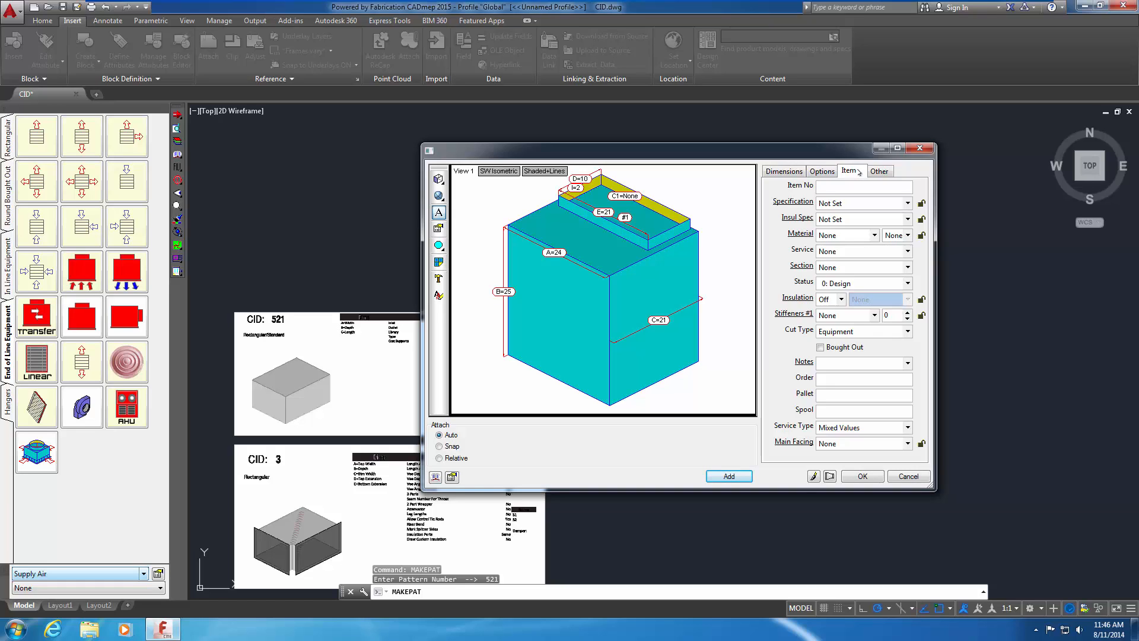
left_click(896, 203)
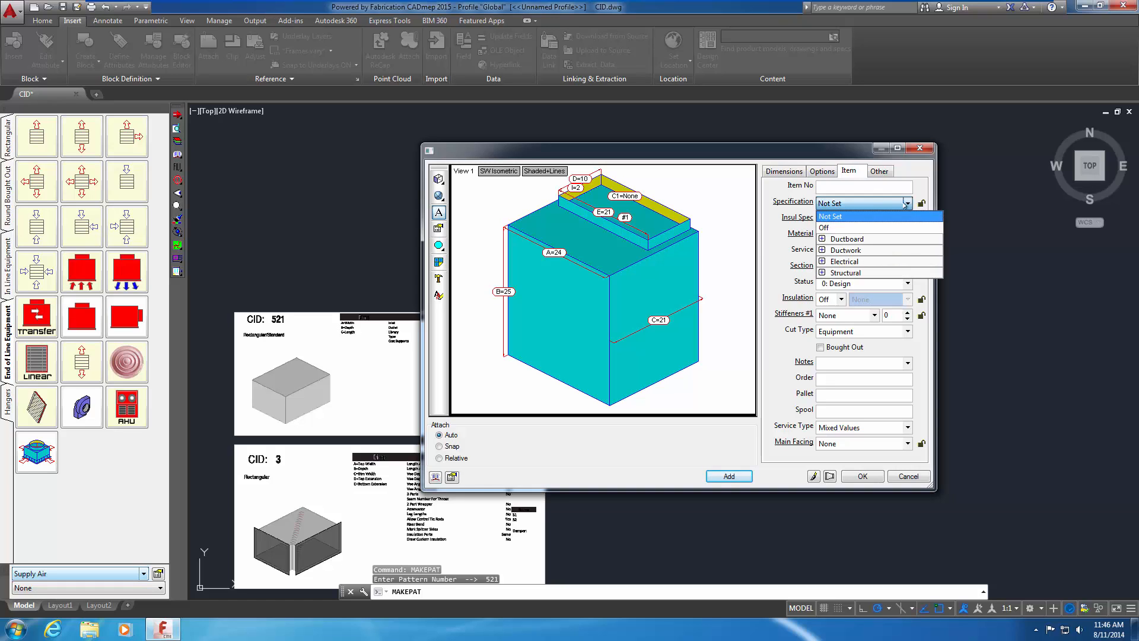
left_click(822, 250)
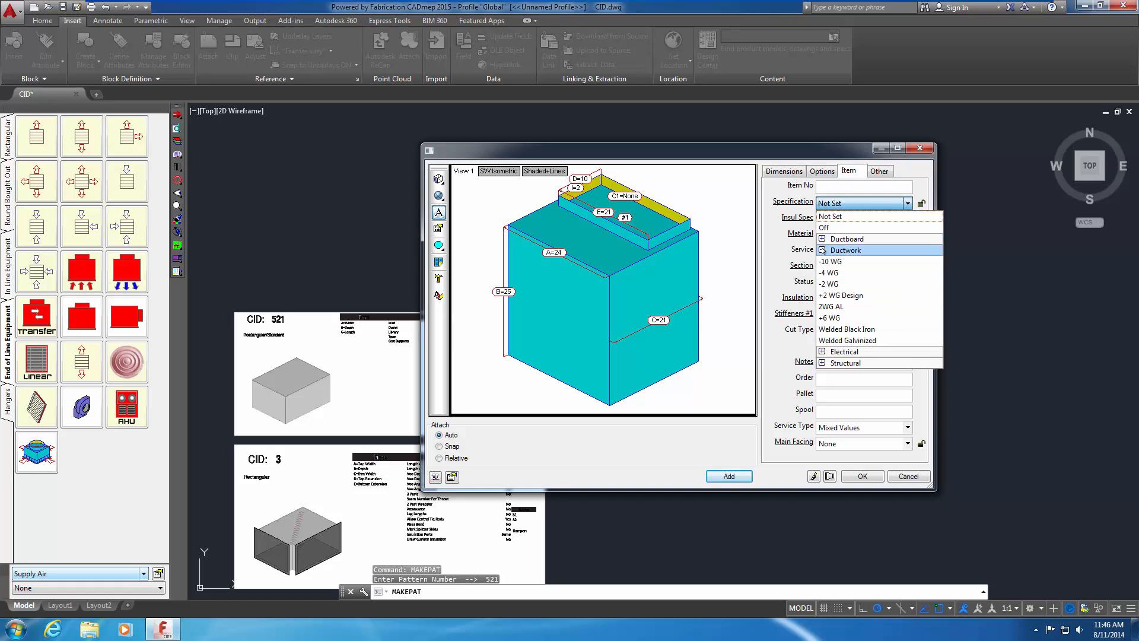
left_click(831, 284)
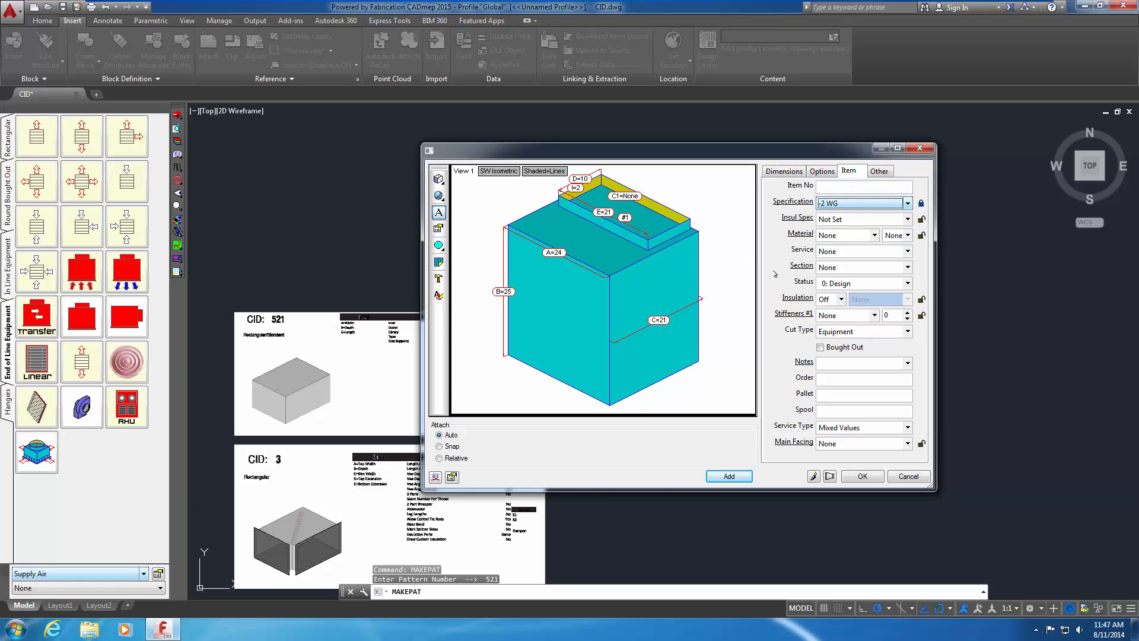
- Mark the item as Bought Out and set its service type to 39: AHU
left_click(820, 348)
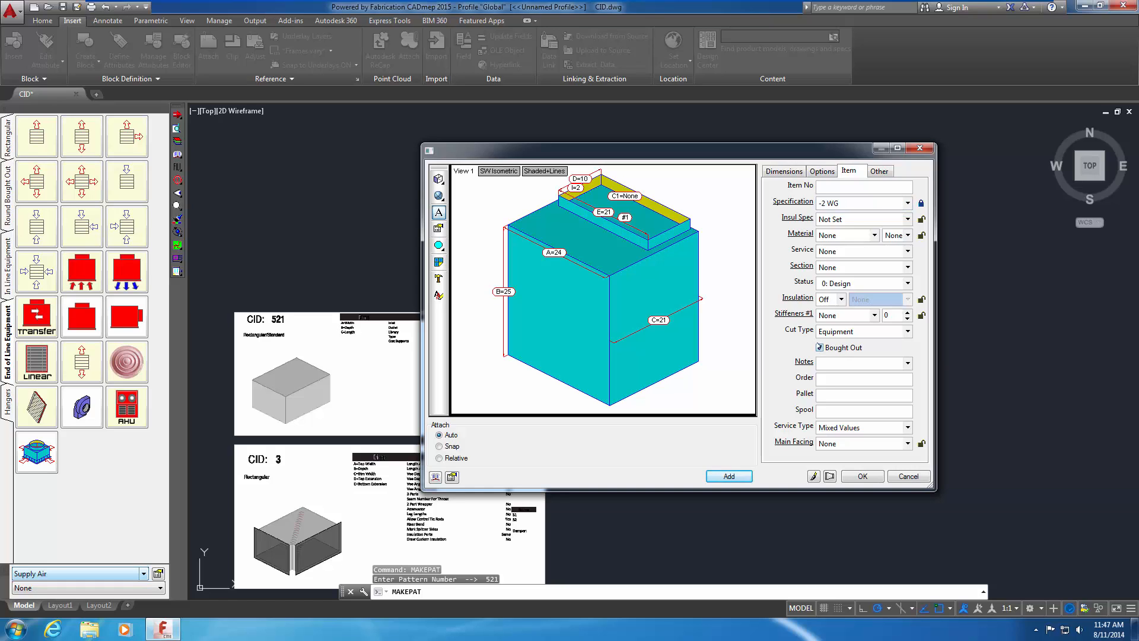
left_click(902, 427)
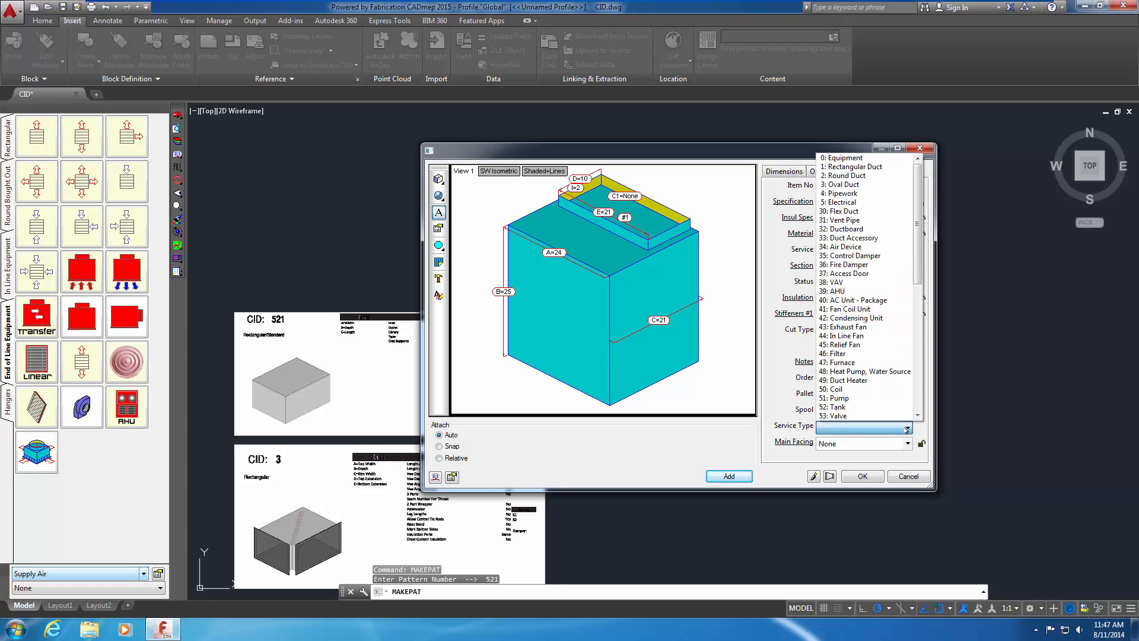
left_click(847, 291)
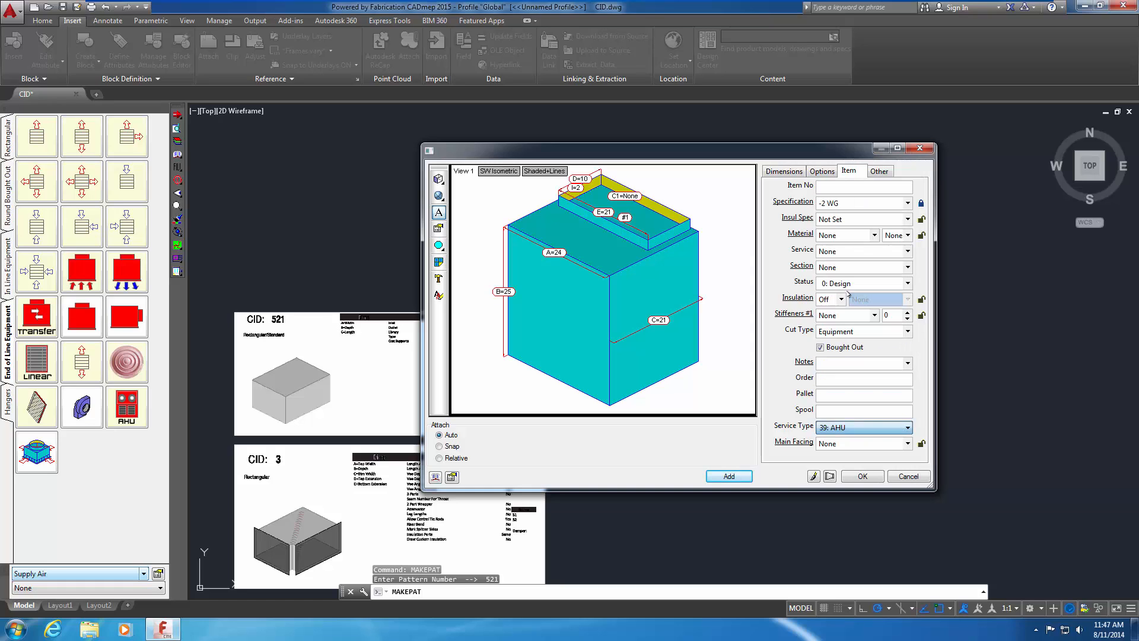
- Add a left door to the vertical face of the main body that spans its width
left_click(879, 173)
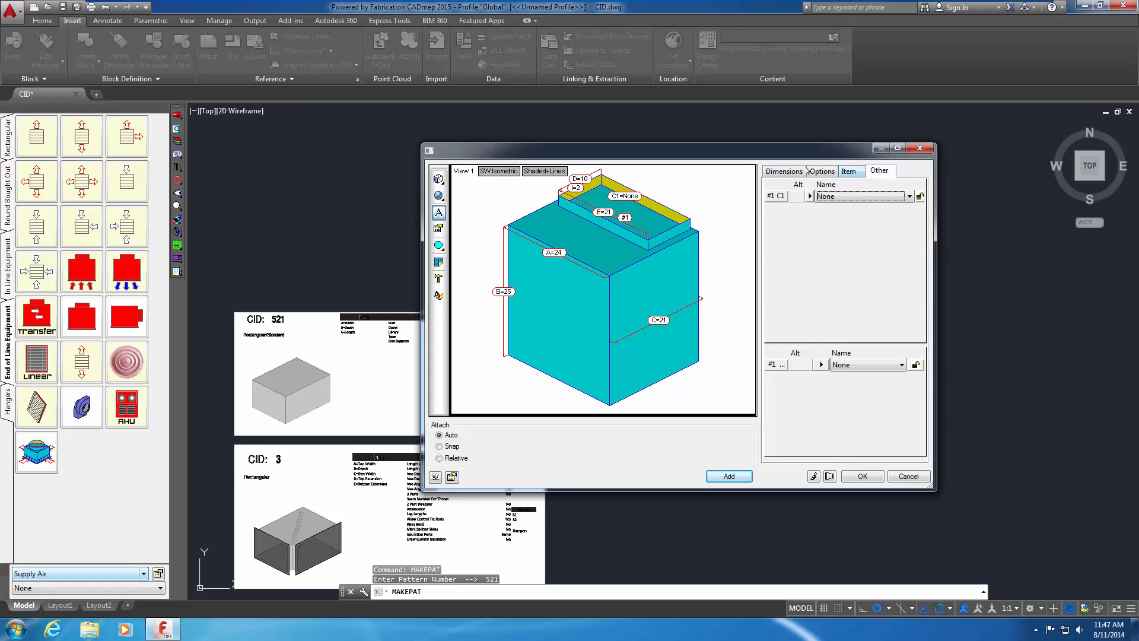
left_click(788, 172)
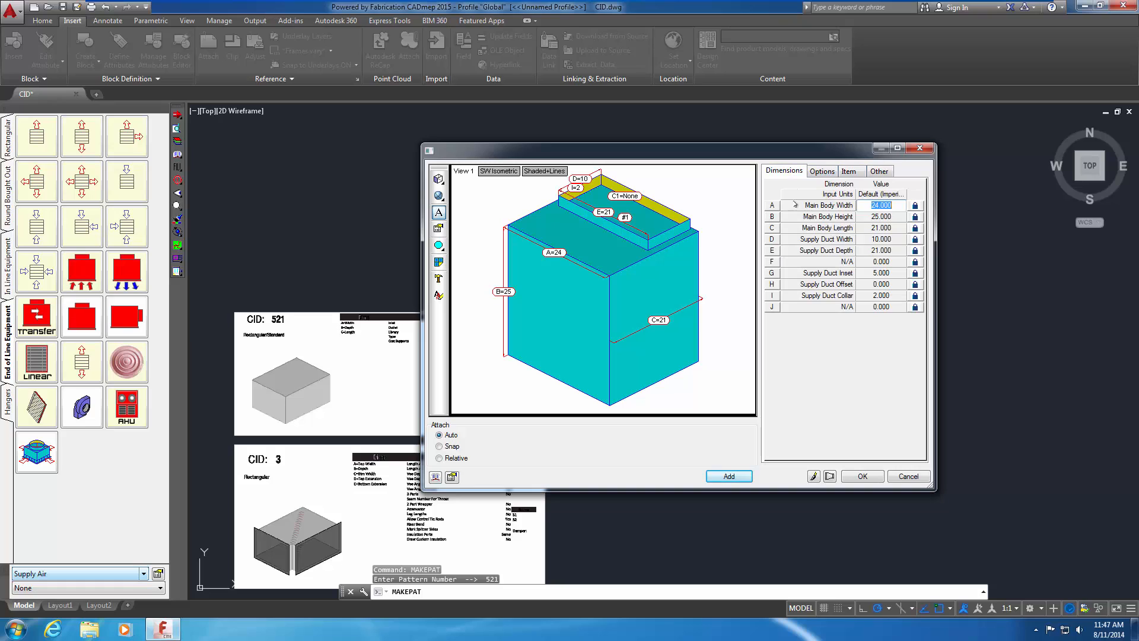
left_click(736, 476)
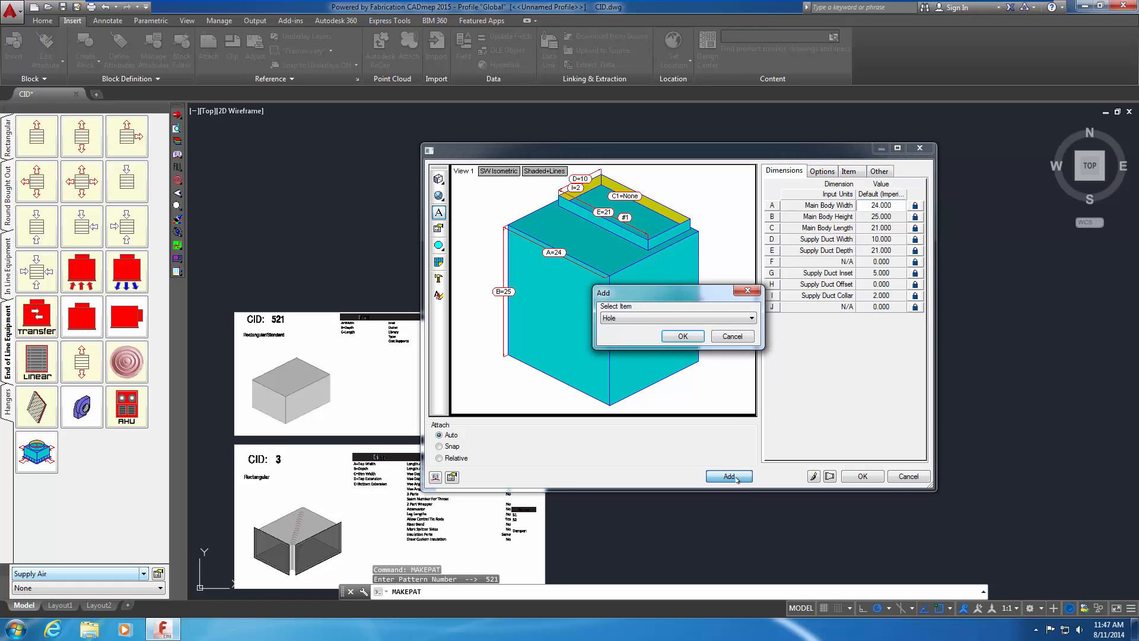
left_click(752, 319)
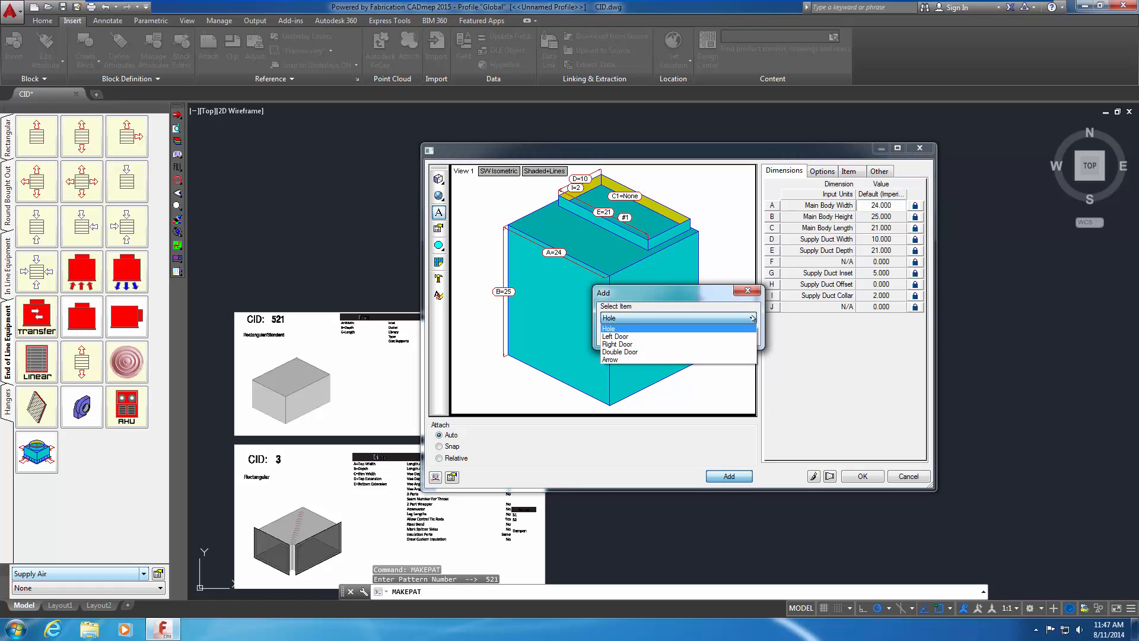
left_click(745, 344)
left_click(693, 337)
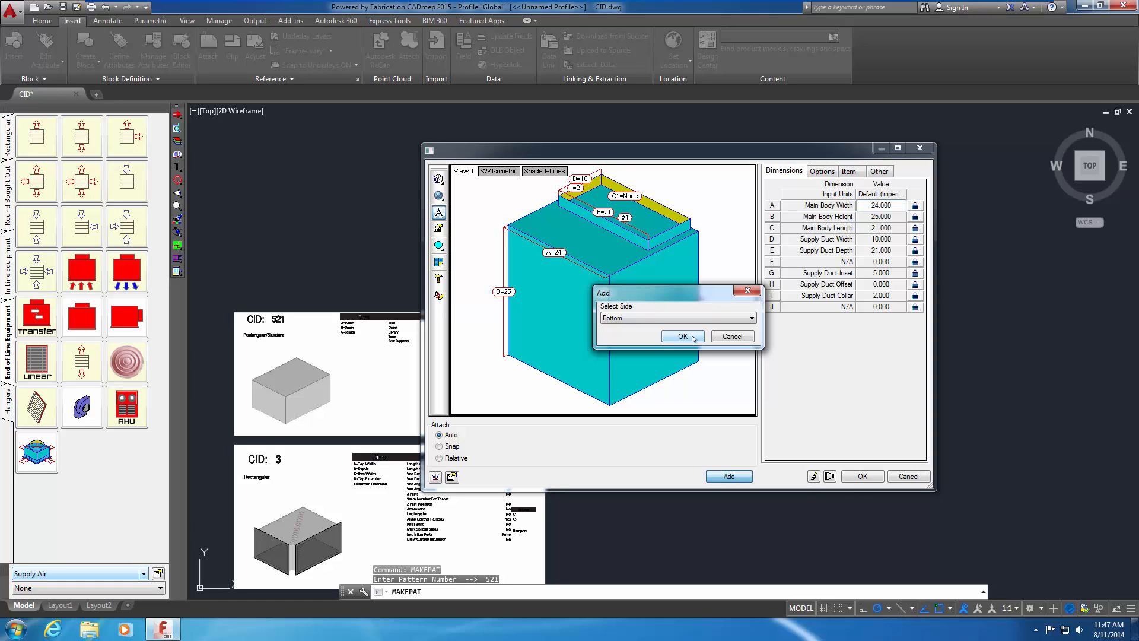
left_click(728, 319)
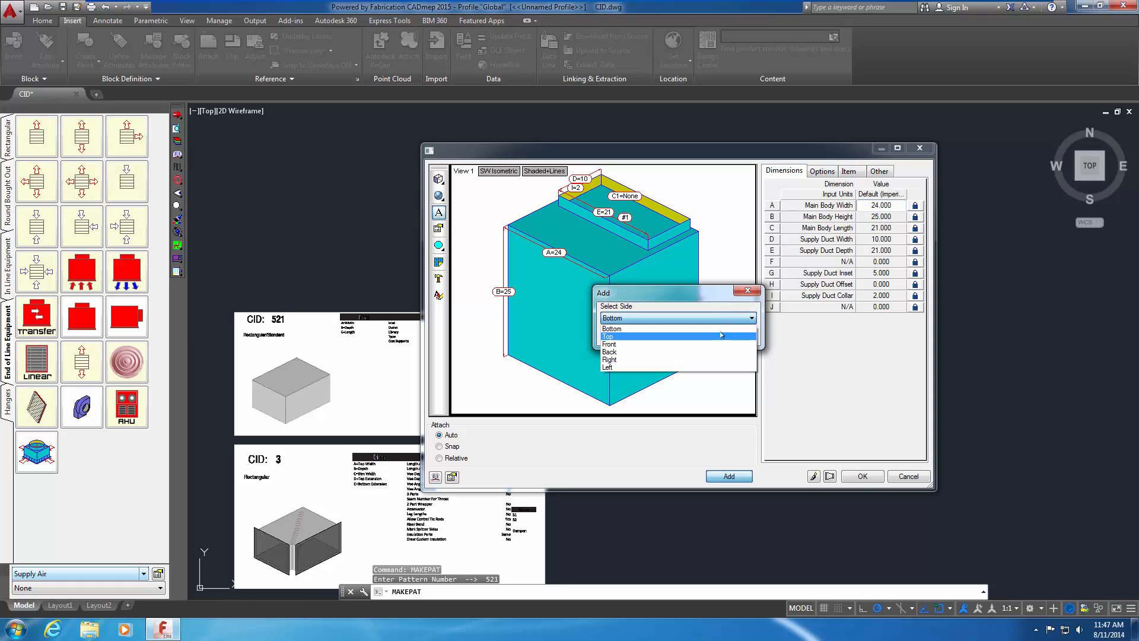
left_click(706, 361)
left_click(697, 338)
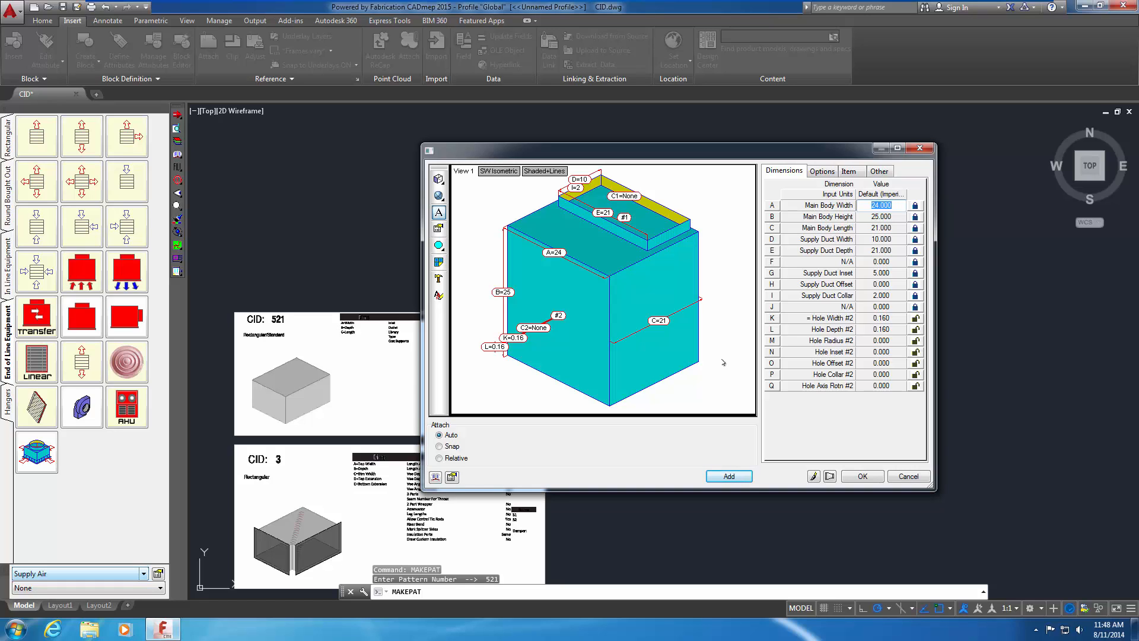
- Rename Hole Width #2 as "Left Door Width" and set its value to 16
double_click(772, 318)
type("Left Door Width")
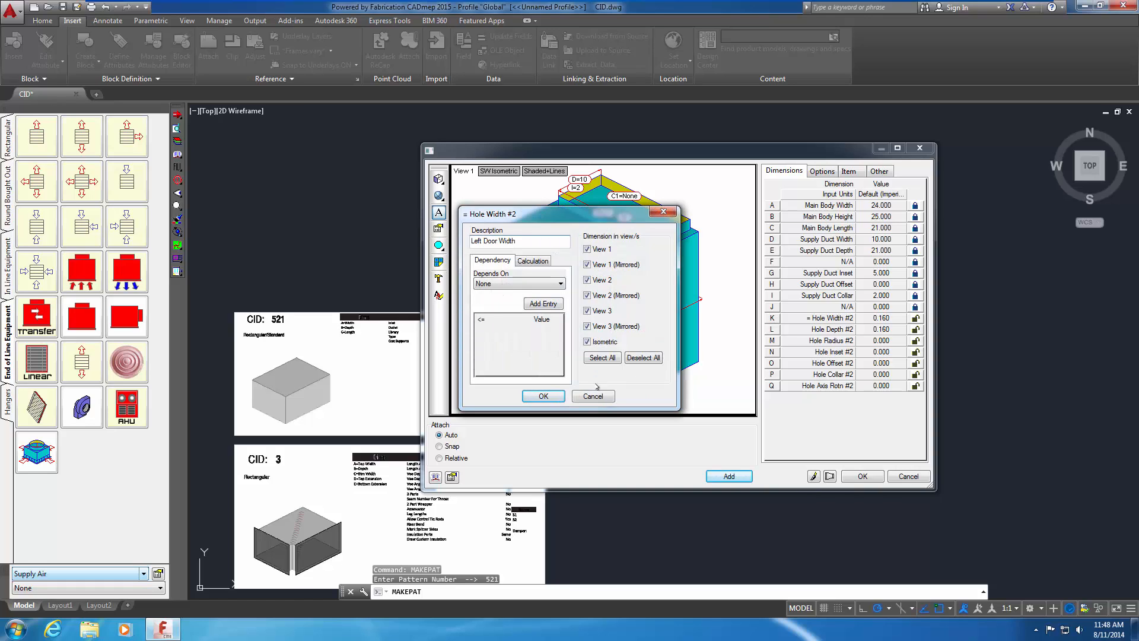
left_click(543, 396)
- Rename Hole Depth #2 as "Left Door Height" and set its value to 16
double_click(774, 330)
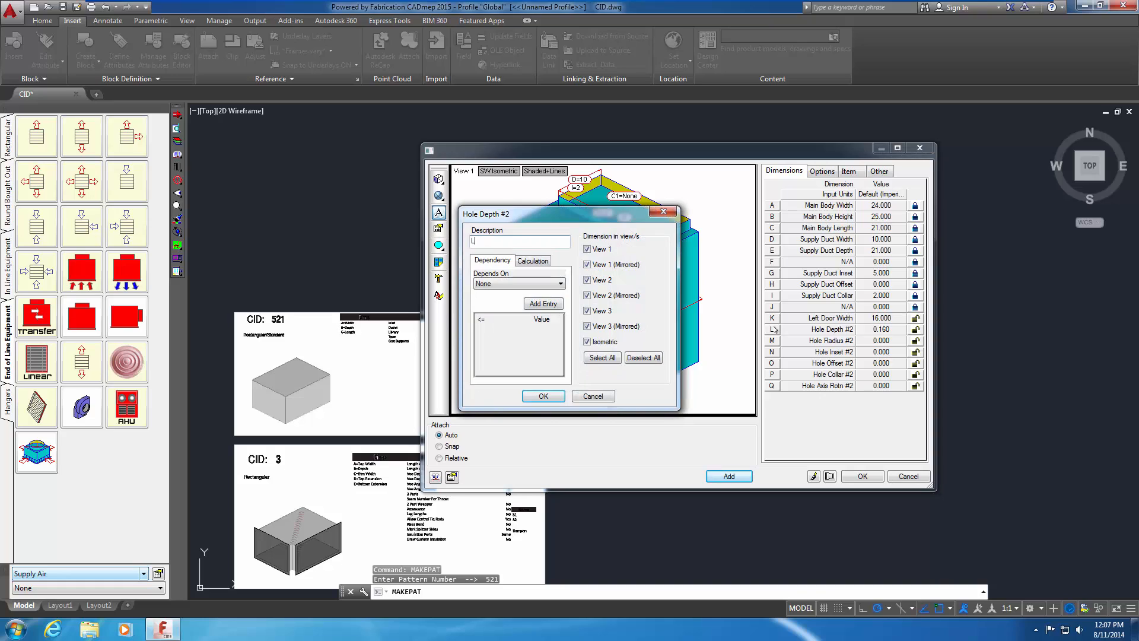
type("eft Door Height")
left_click(553, 395)
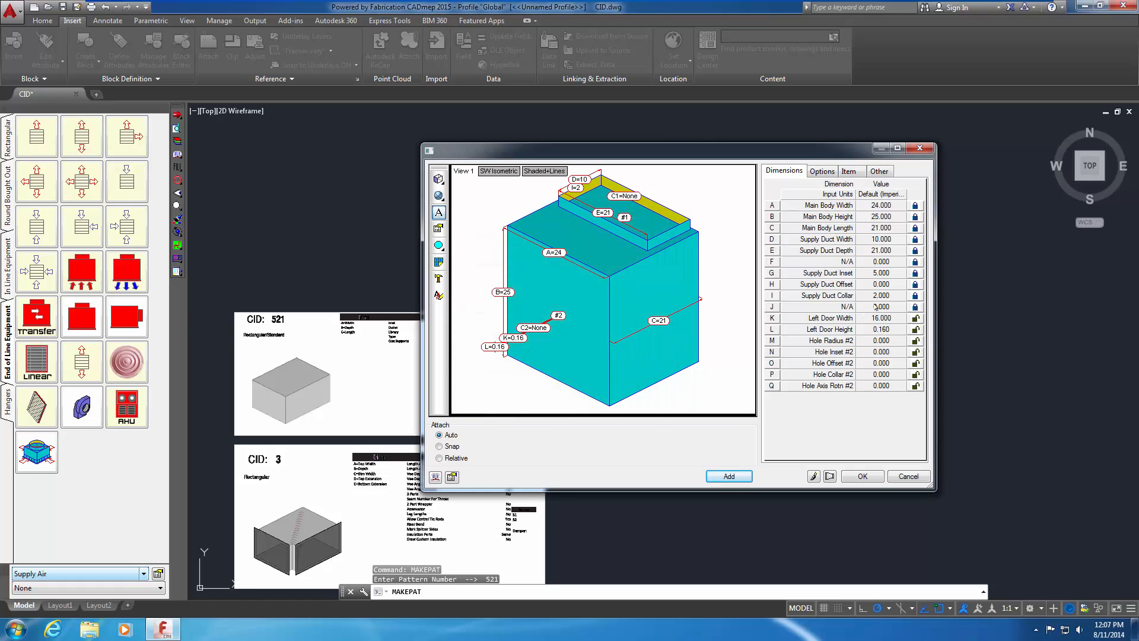
left_click(877, 325)
type("16")
key("Return")
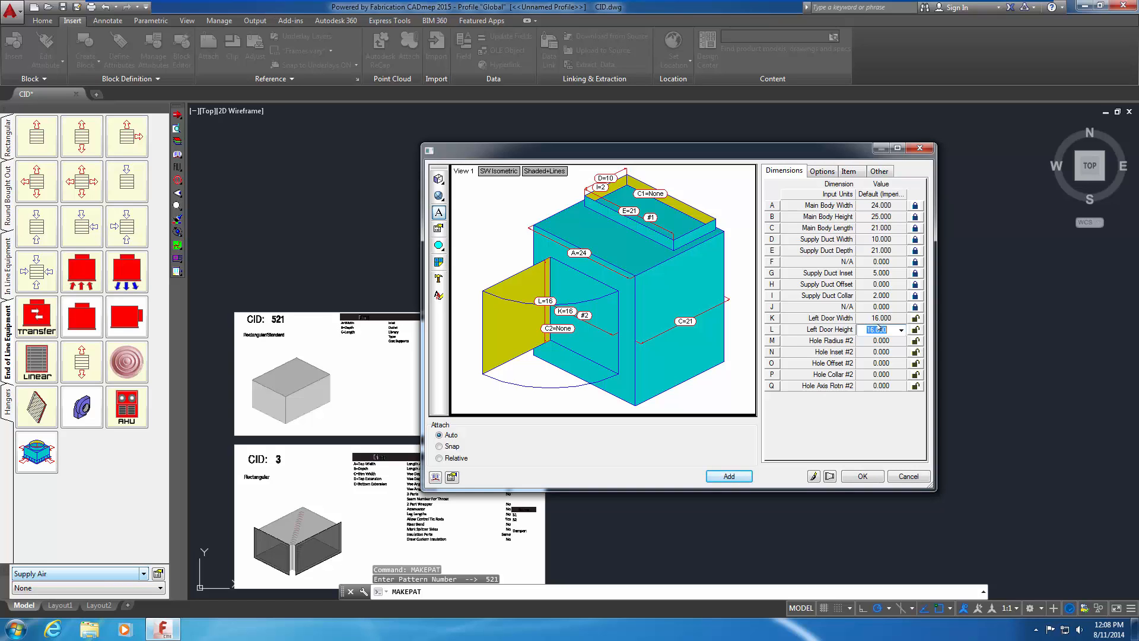
- Rename the unused Hole Radius #2 dimension as "N/A"
double_click(772, 341)
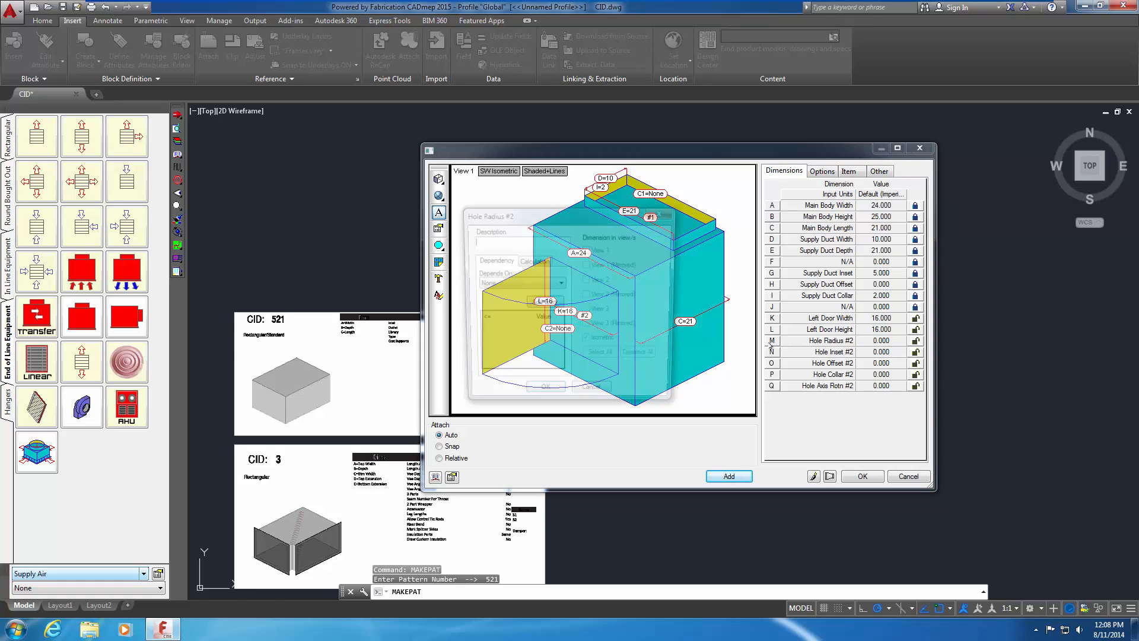
type("N/A")
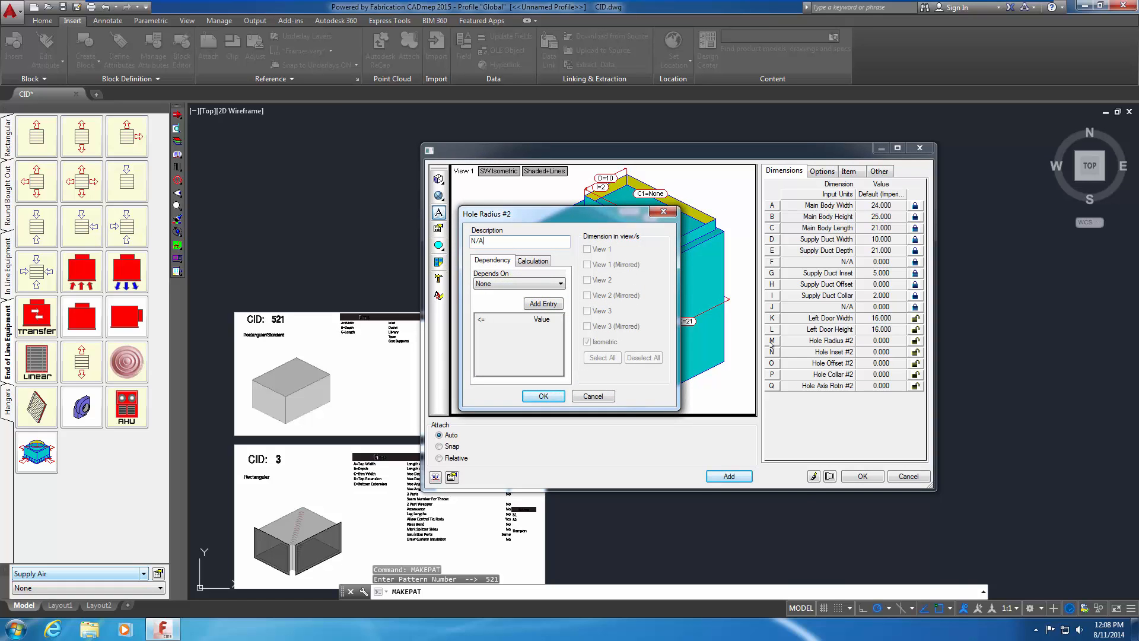
left_click(544, 396)
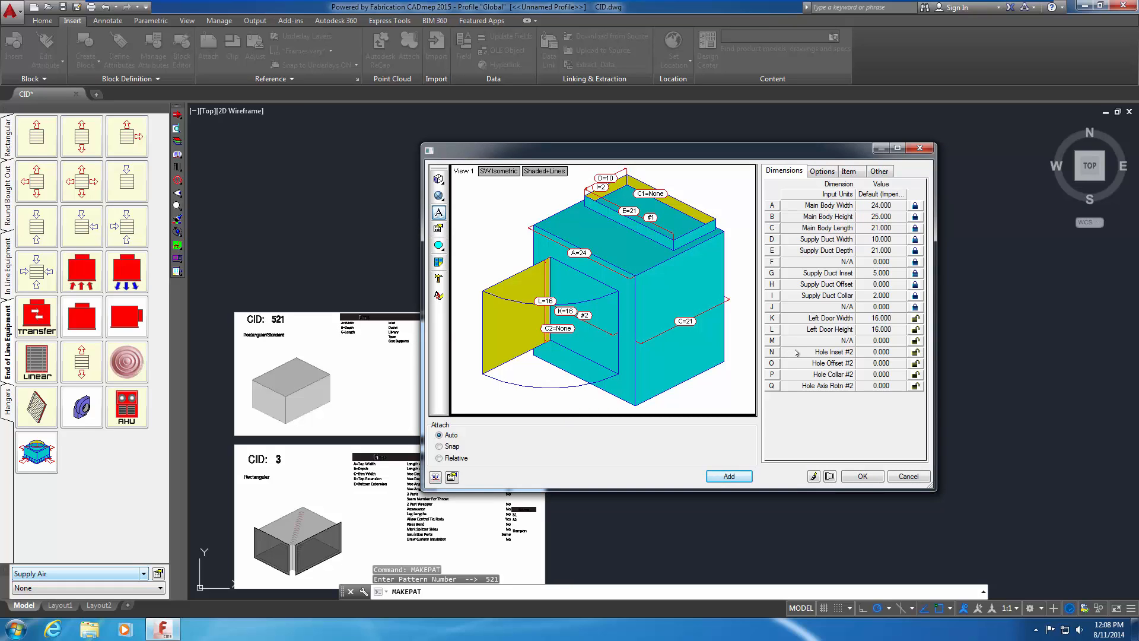
- Set Hole Inset #2 to 3 and rename it "Left Door Horizontal Offset"
left_click(876, 354)
type("3")
key("Return")
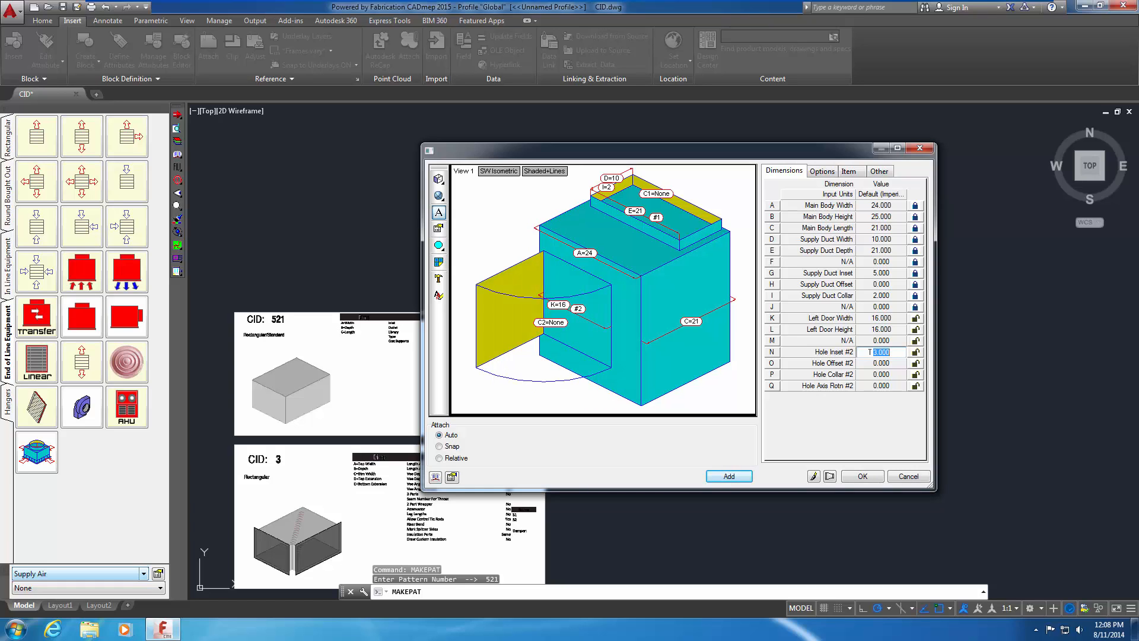
double_click(779, 353)
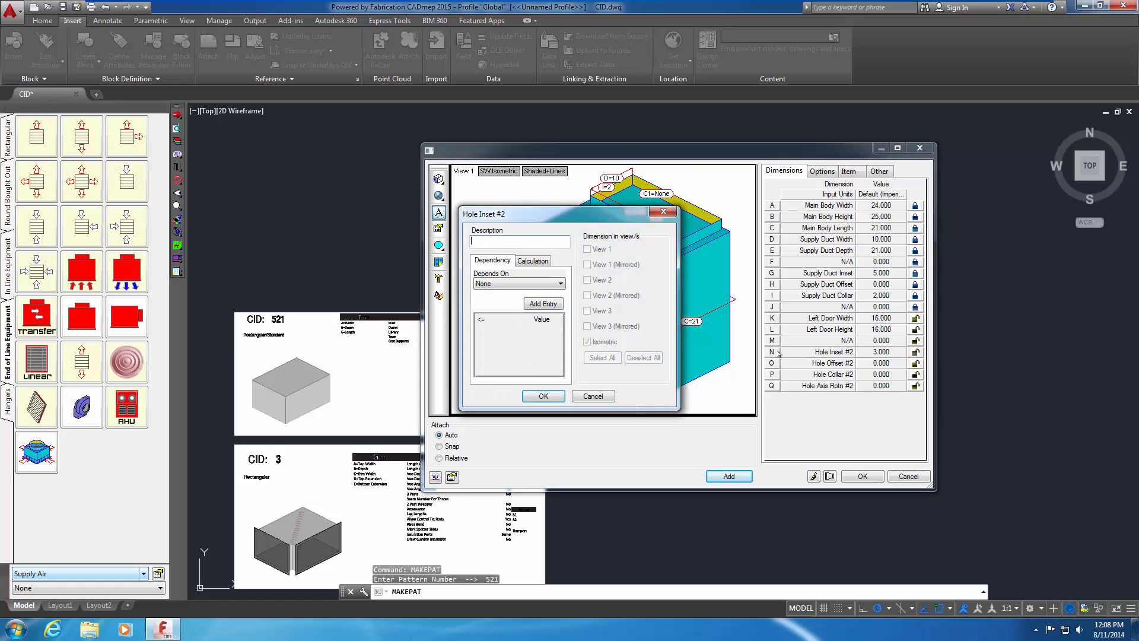
type("Left D")
type("oor Horizontal")
type(" Offset")
left_click(544, 396)
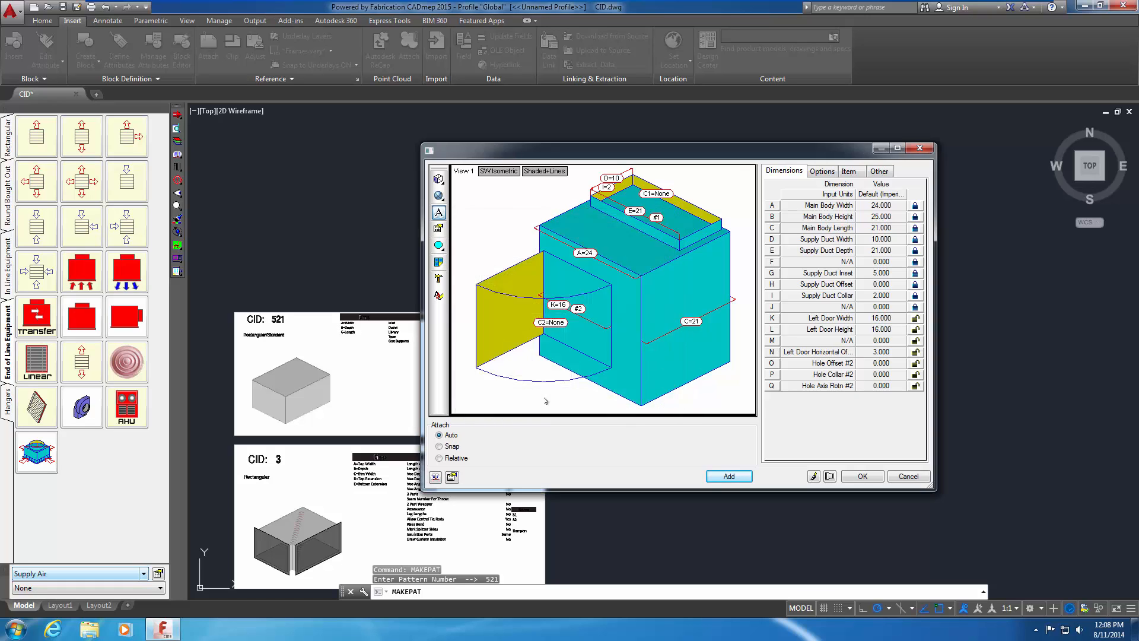
- Rename Hole Offset #2 as "Left Door Vertical Offset"
double_click(774, 363)
type("Left Door Vertical Offse")
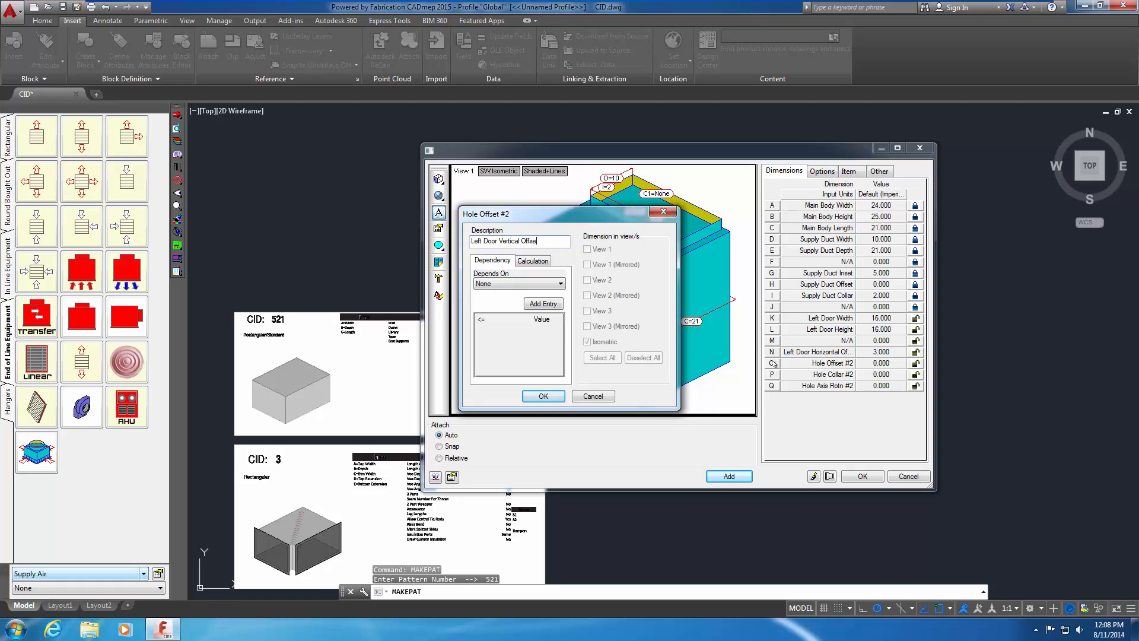
left_click(542, 396)
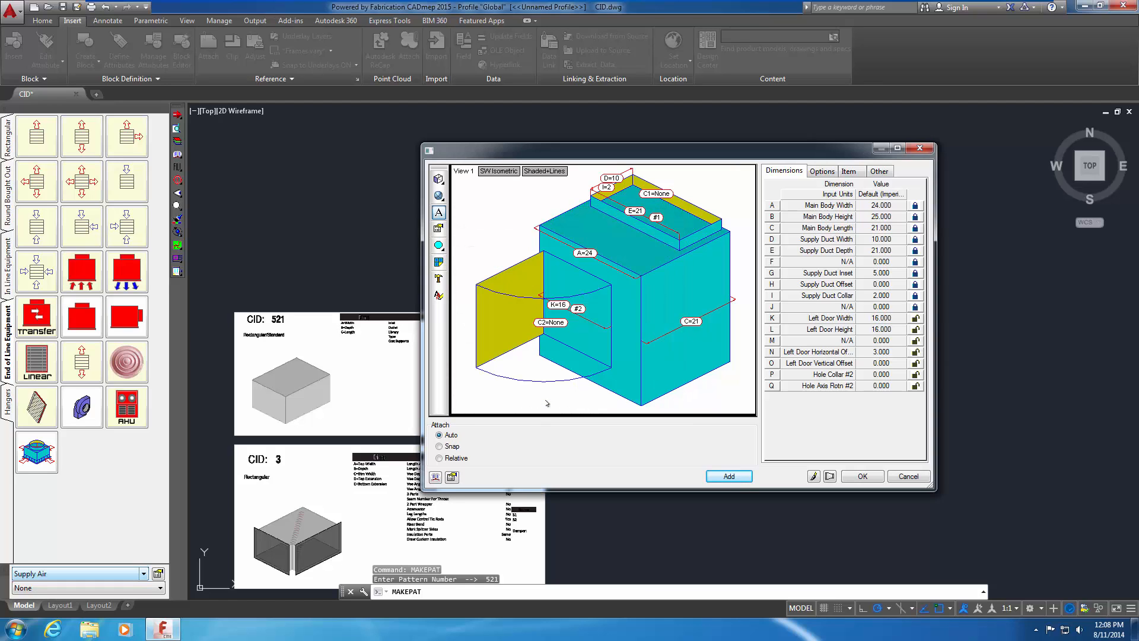
- Rename Hole Collar #2 and Hole Axis Rotn #2 as "N/A" and lock the door's dimension values from K to Q
double_click(772, 374)
type("N/A")
left_click(543, 396)
double_click(771, 386)
type("N/A")
left_click(543, 396)
left_click_drag(916, 320, 906, 401)
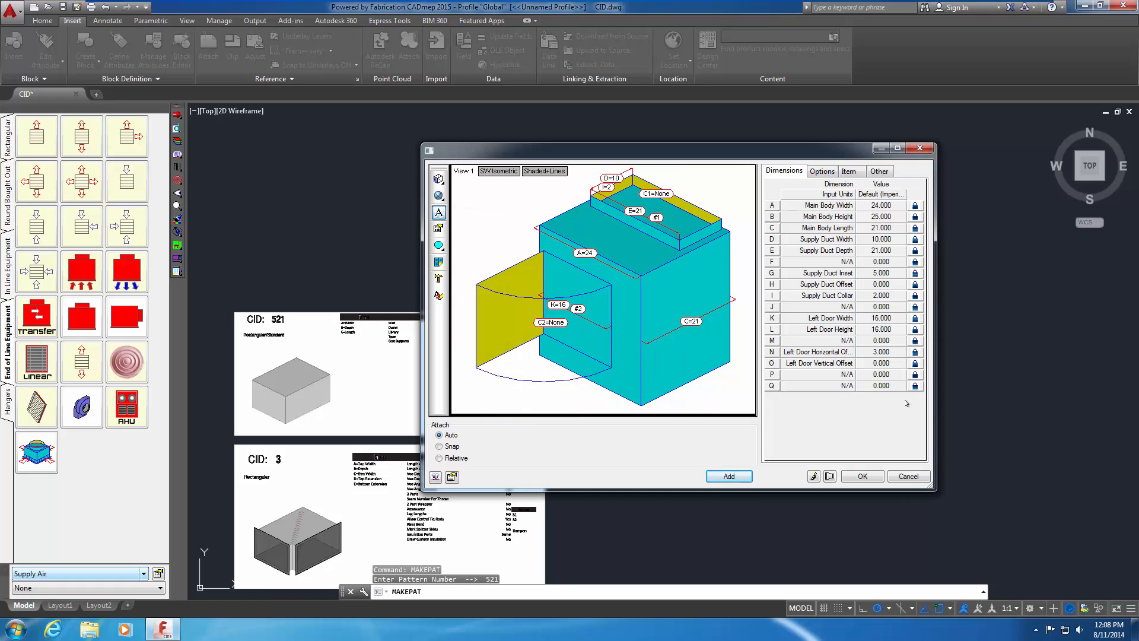
- Save the item as "AHU SA LD" in the Imperial Content > HVAC > Generic > Equipment > Air Handling Units folder
left_click(862, 477)
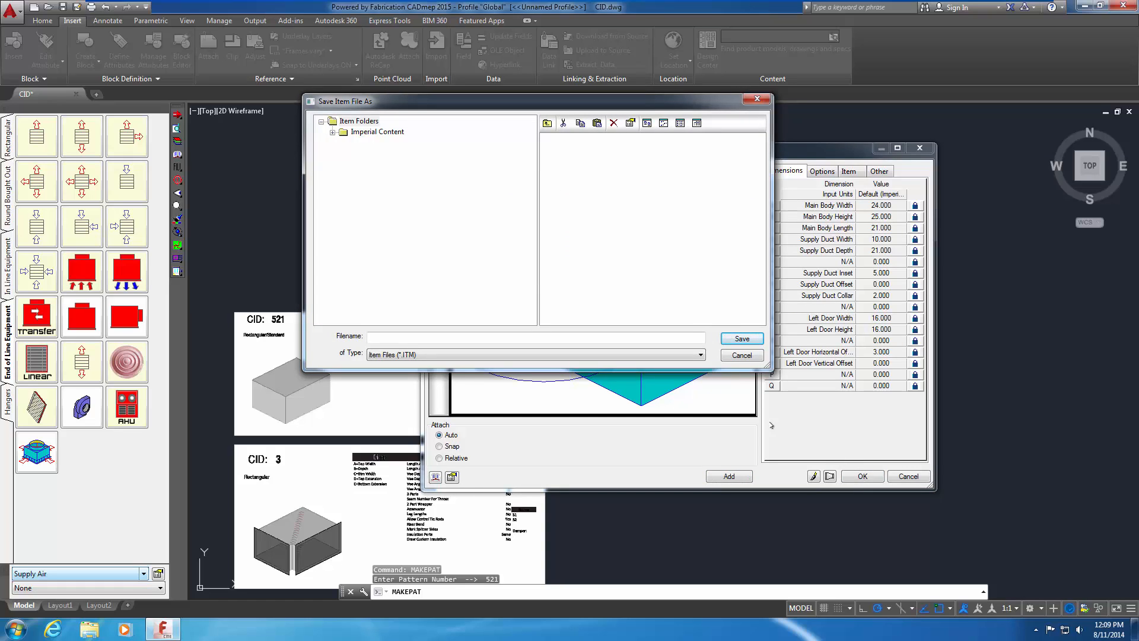
left_click(332, 132)
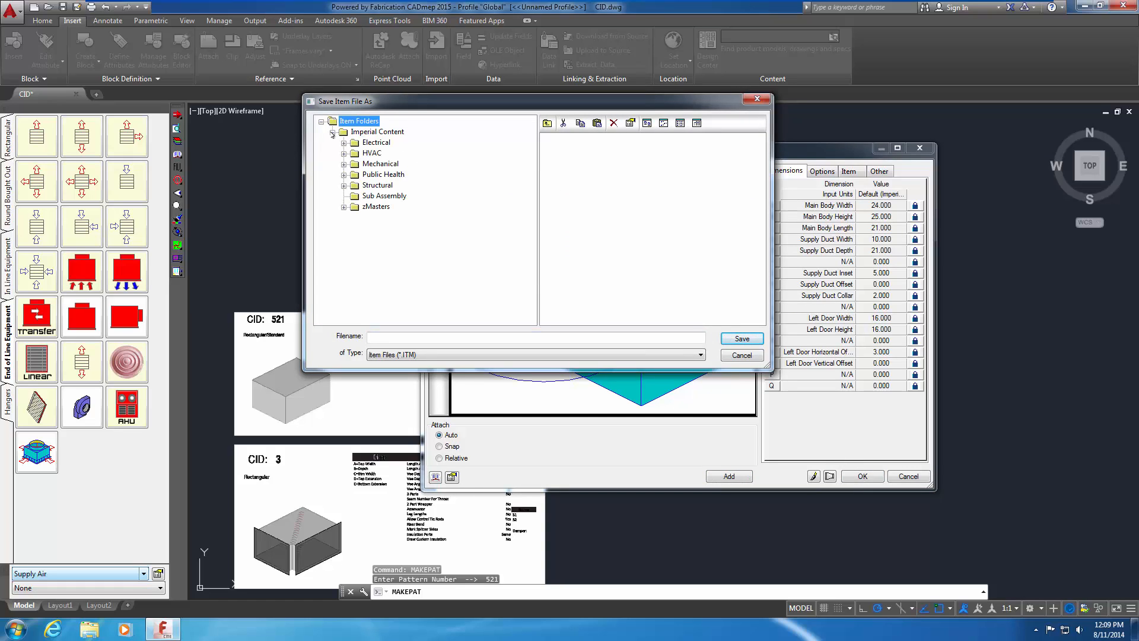
left_click(344, 153)
left_click(355, 164)
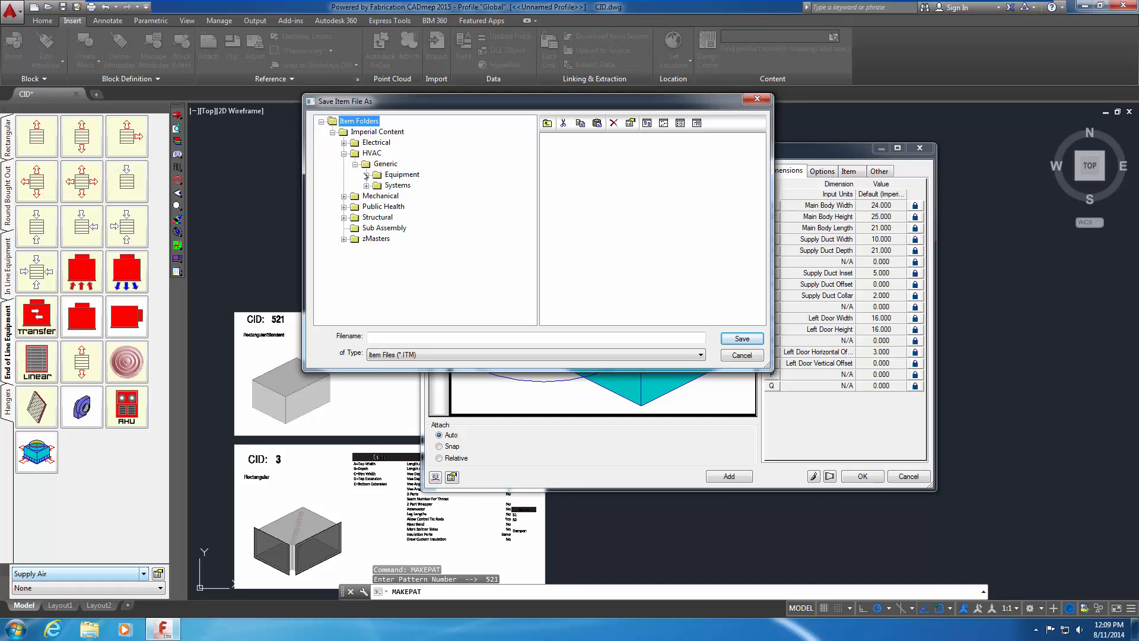
left_click(366, 174)
left_click(408, 196)
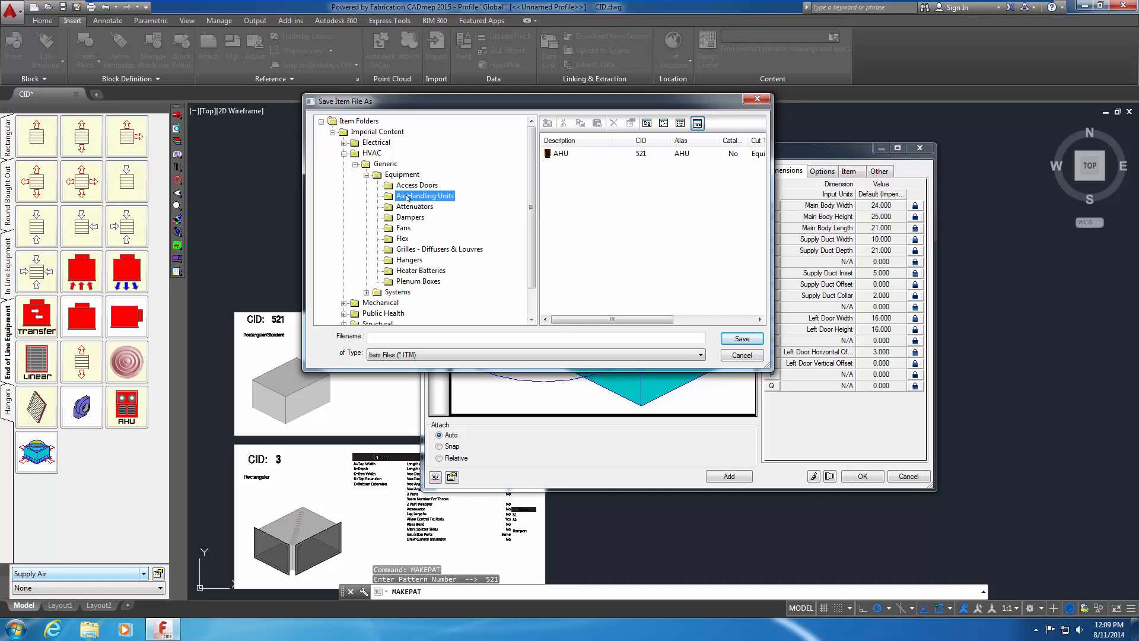
left_click(380, 336)
type("SA LD")
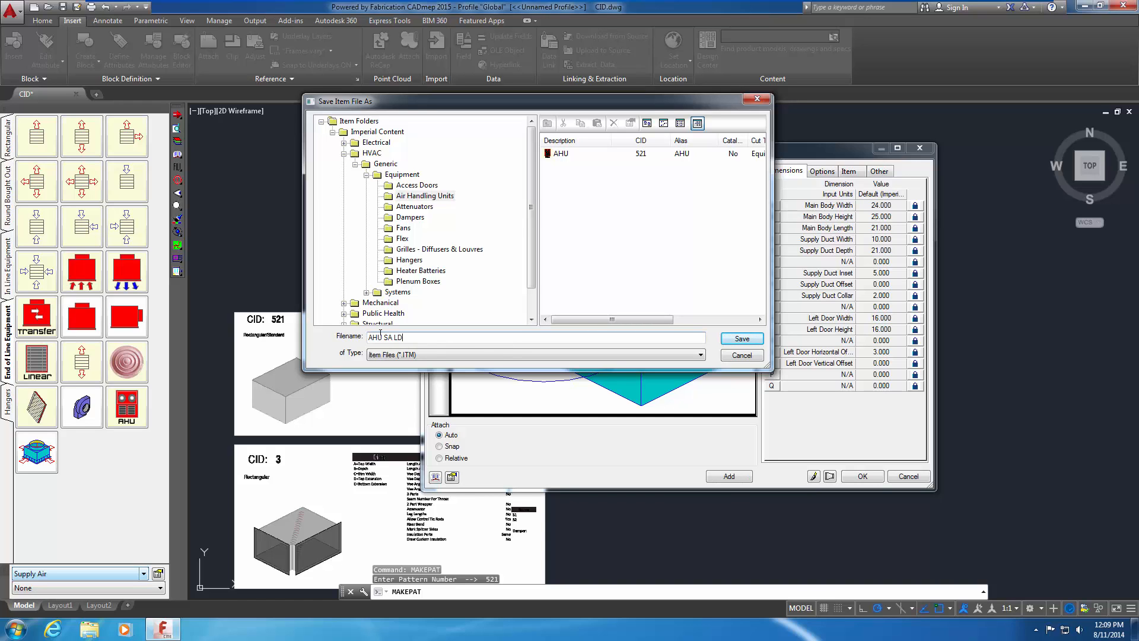
left_click(732, 336)
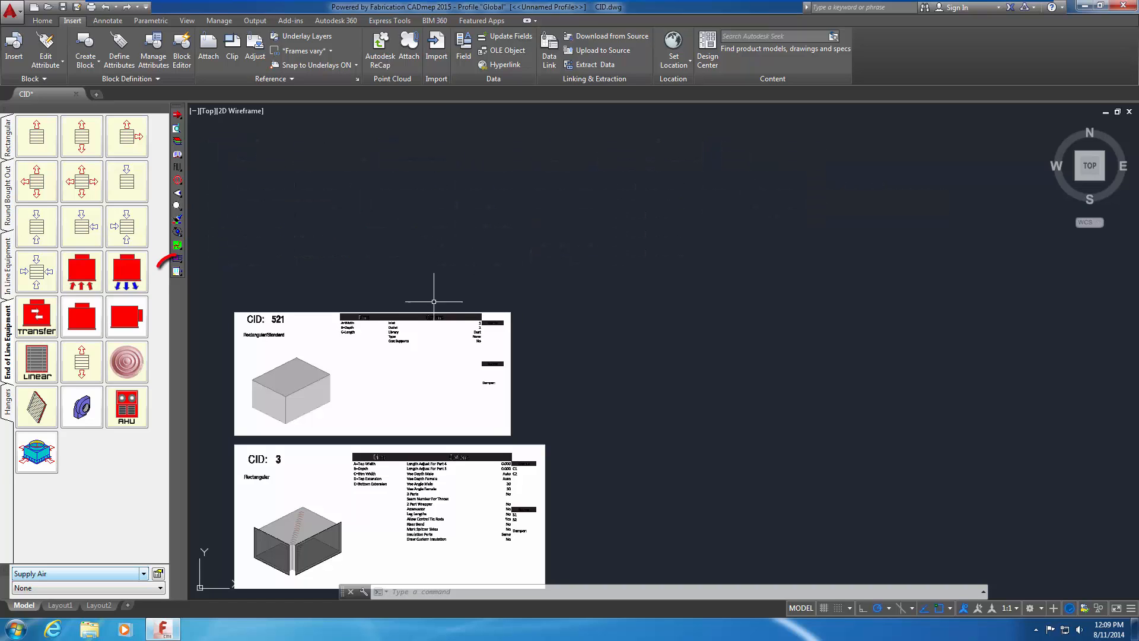
- Expand and widen the item folder browser to view the items saved in Air Handling Units
left_click_drag(177, 271, 208, 273)
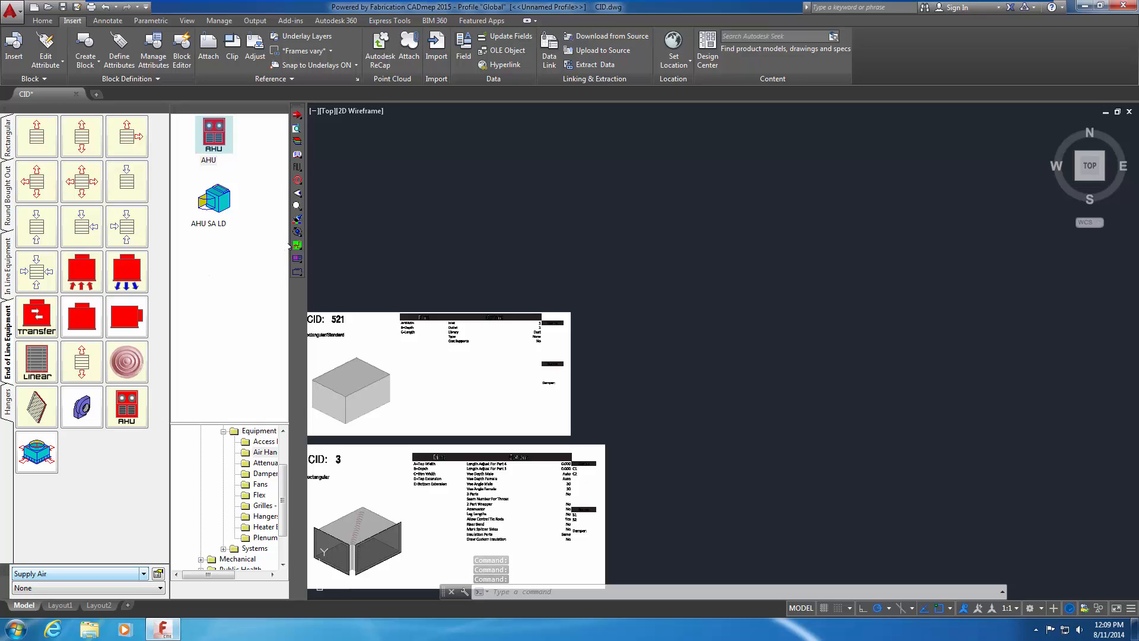
left_click_drag(285, 240, 343, 244)
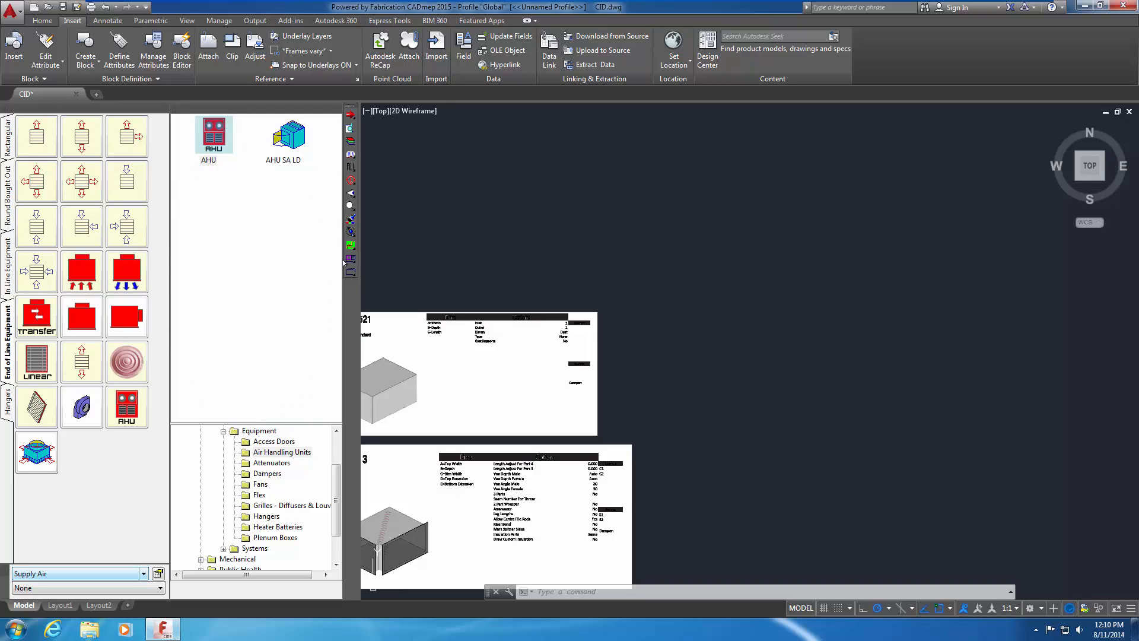
- Insert the AHU SA LD item with its default dimensions into the drawing beside the CID 521 and CID 3 sheets
middle_click_drag(419, 262, 494, 262)
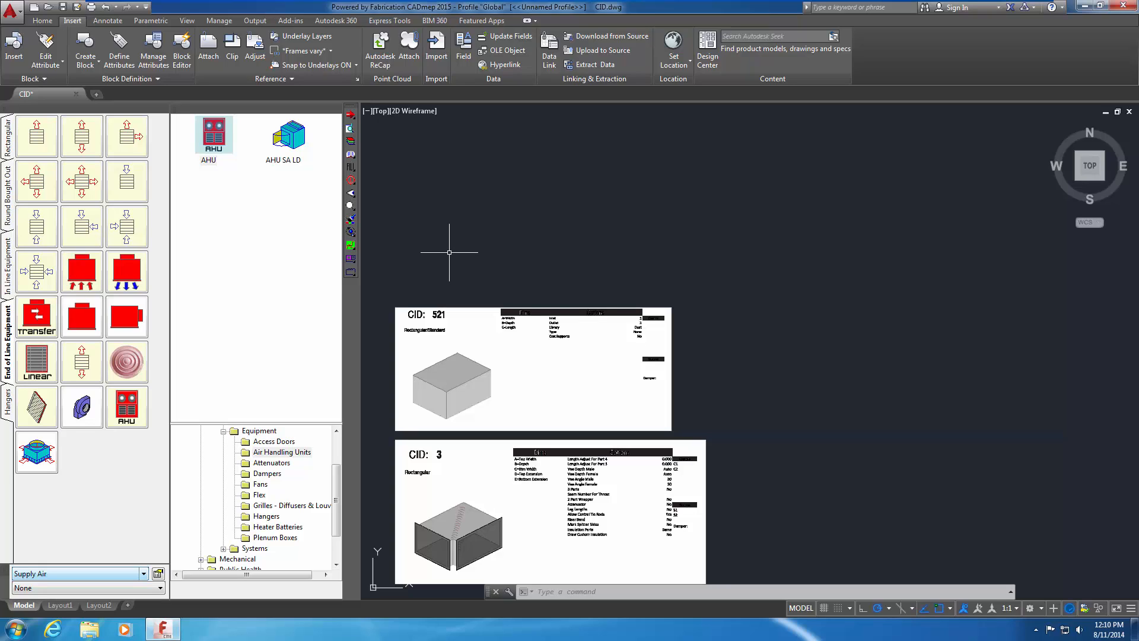
left_click_drag(290, 138, 728, 313)
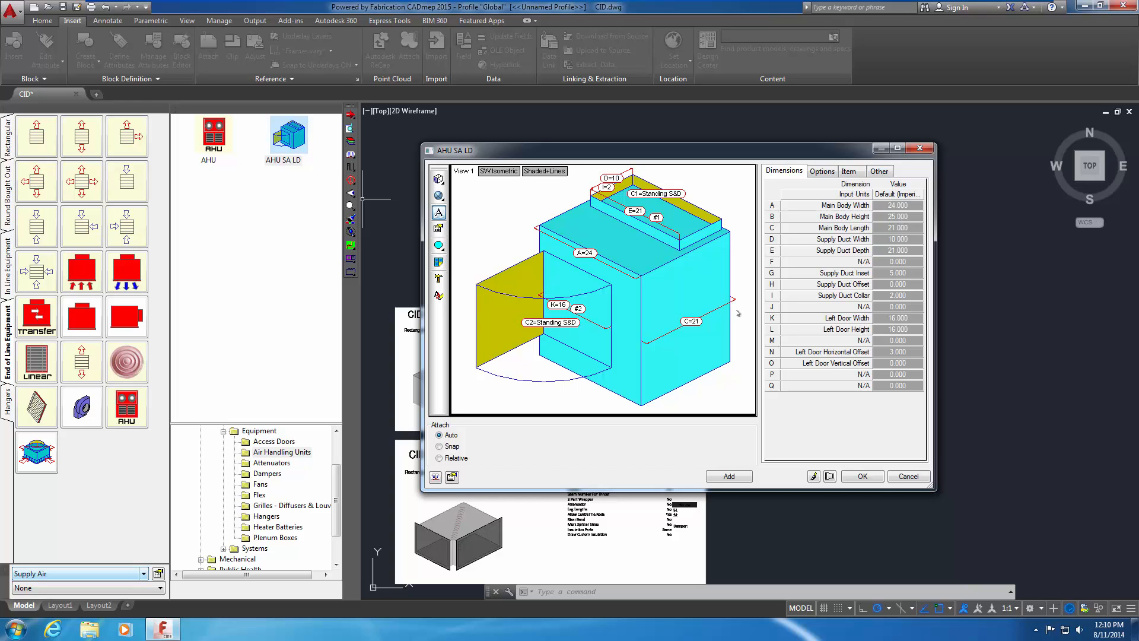
left_click(864, 477)
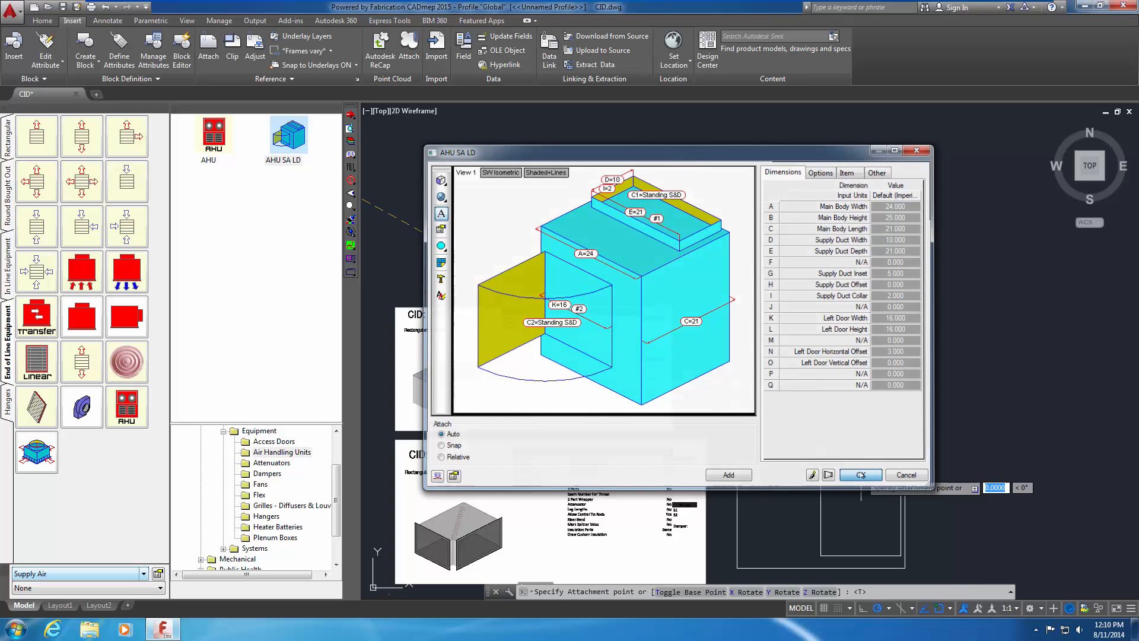
middle_click_drag(920, 392, 917, 332)
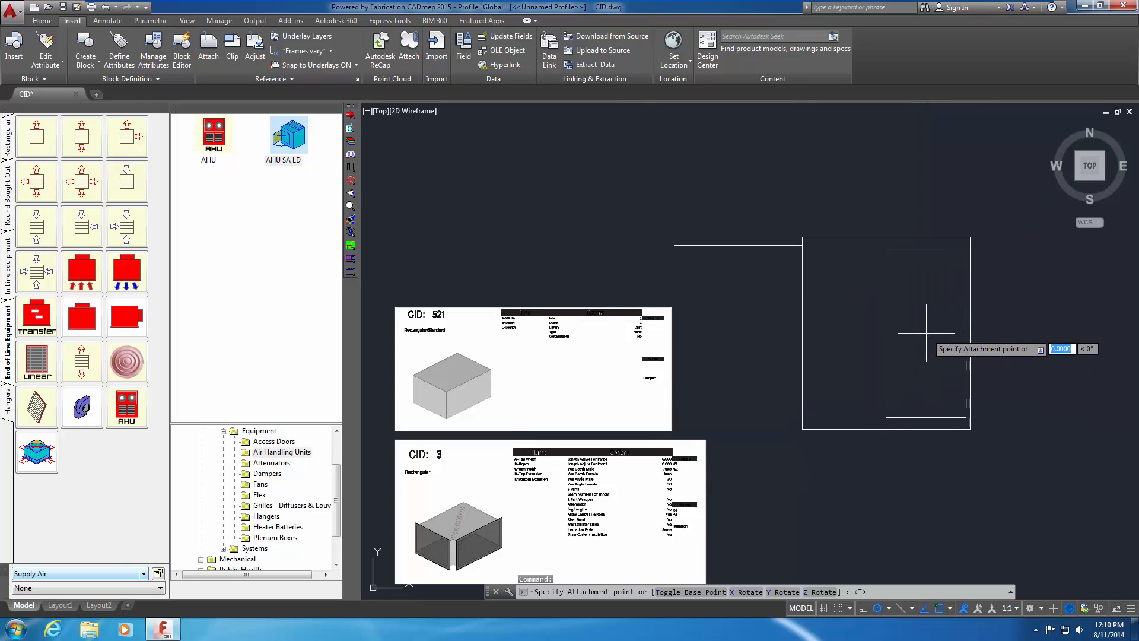
left_click(917, 333)
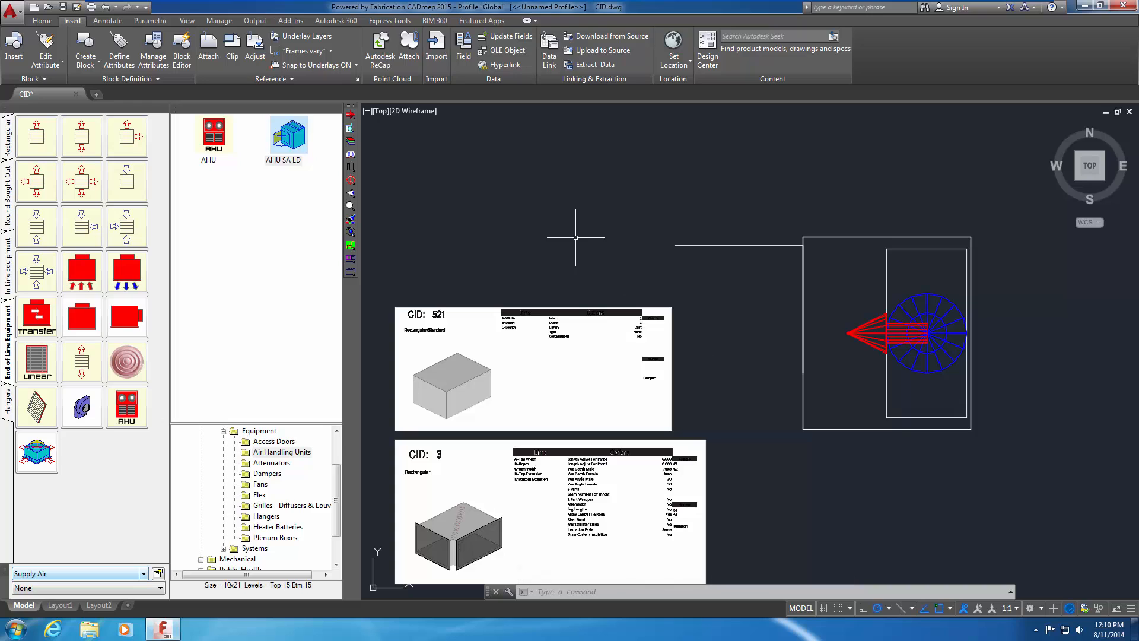
- Set the drawing view to SW Isometric with the Conceptual visual style
left_click(380, 111)
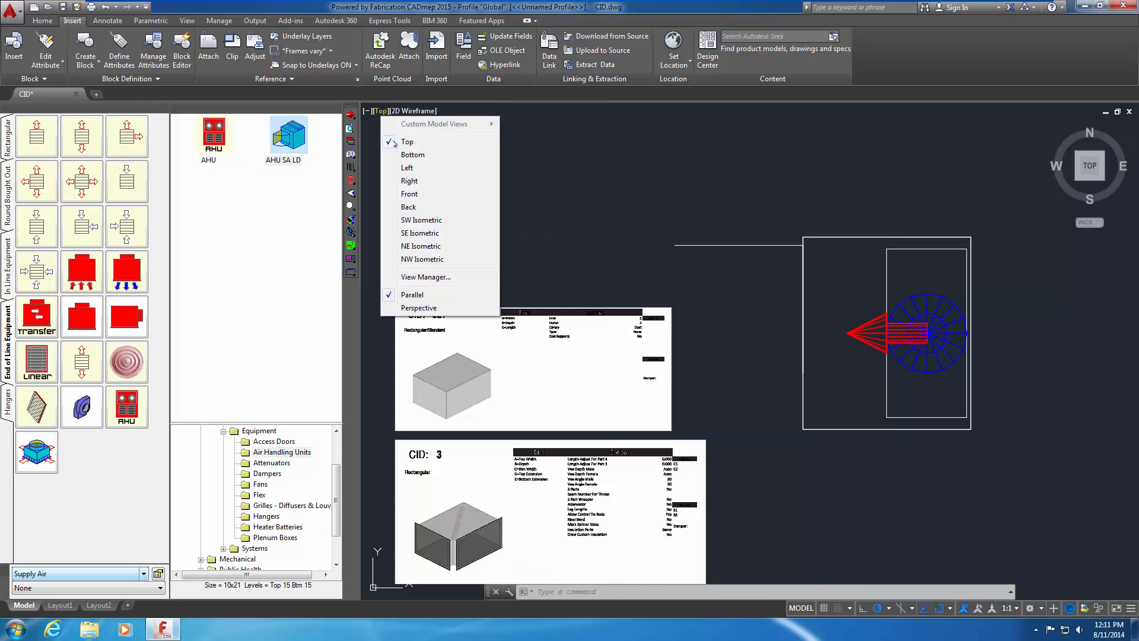
left_click(416, 221)
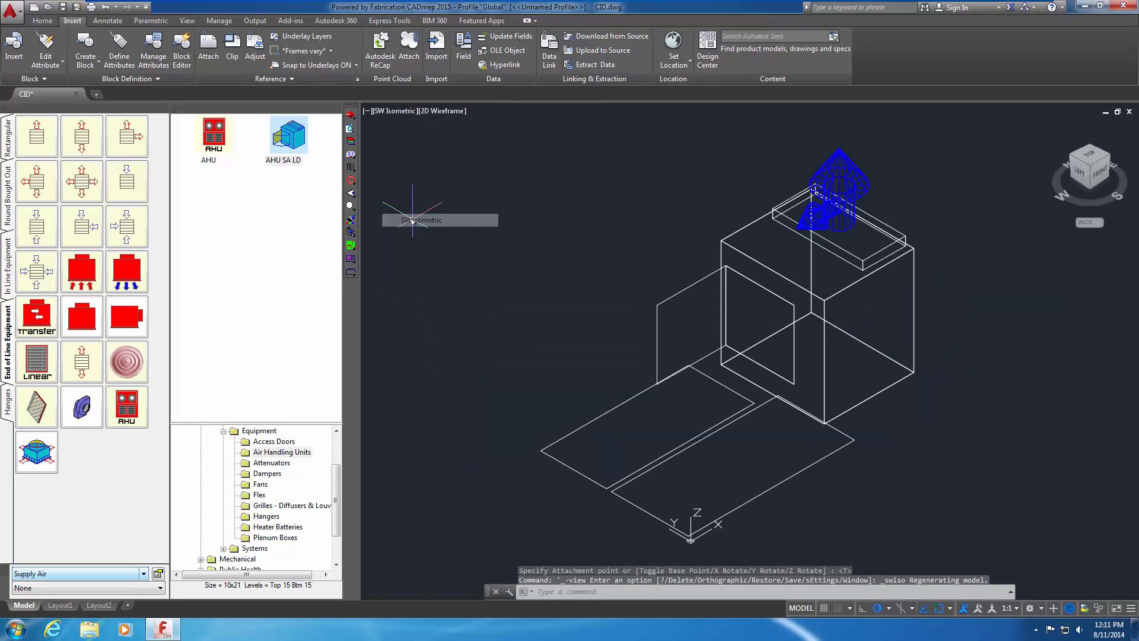
left_click(444, 111)
left_click(460, 152)
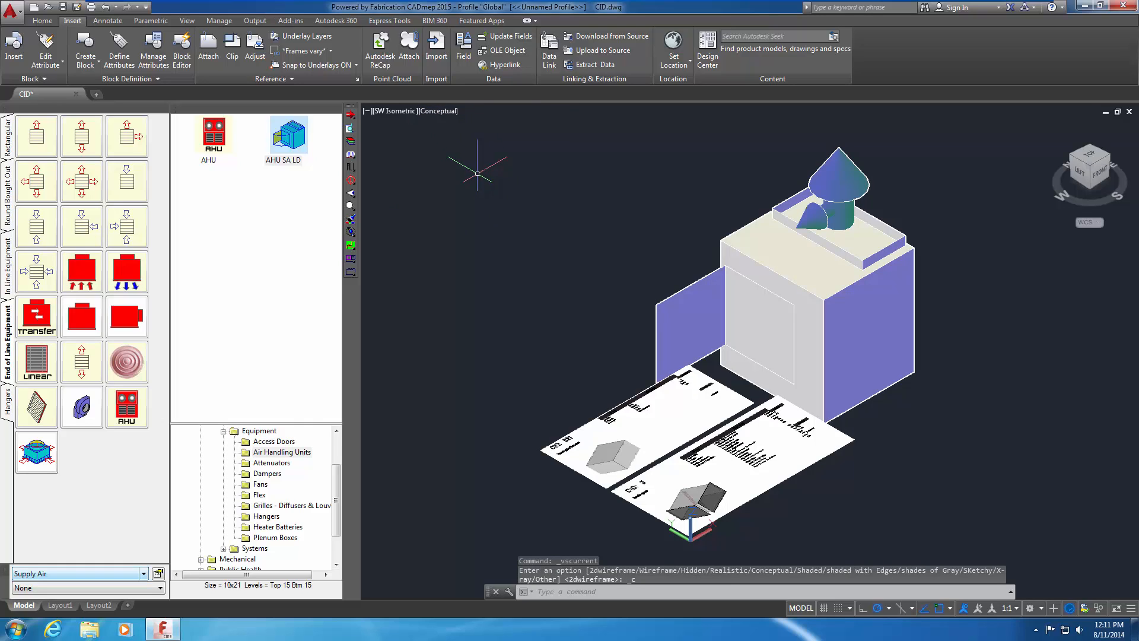
- Attach a rectangular straight duct to the air handling unit's supply collar, accepting TDC for the connector mismatch
left_click(9, 136)
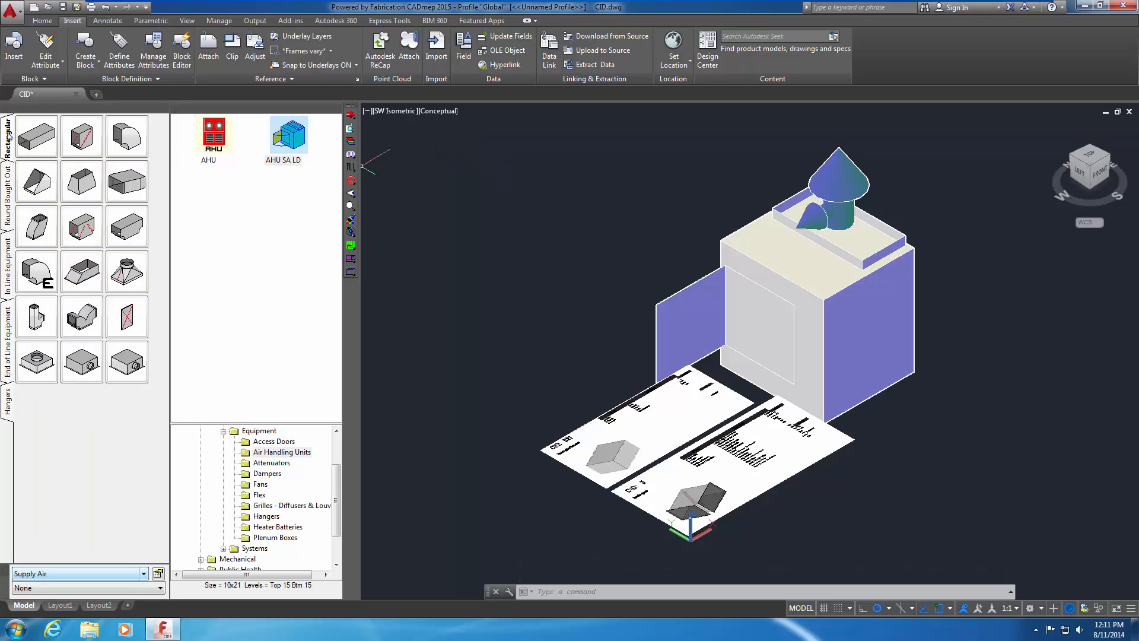
left_click(35, 141)
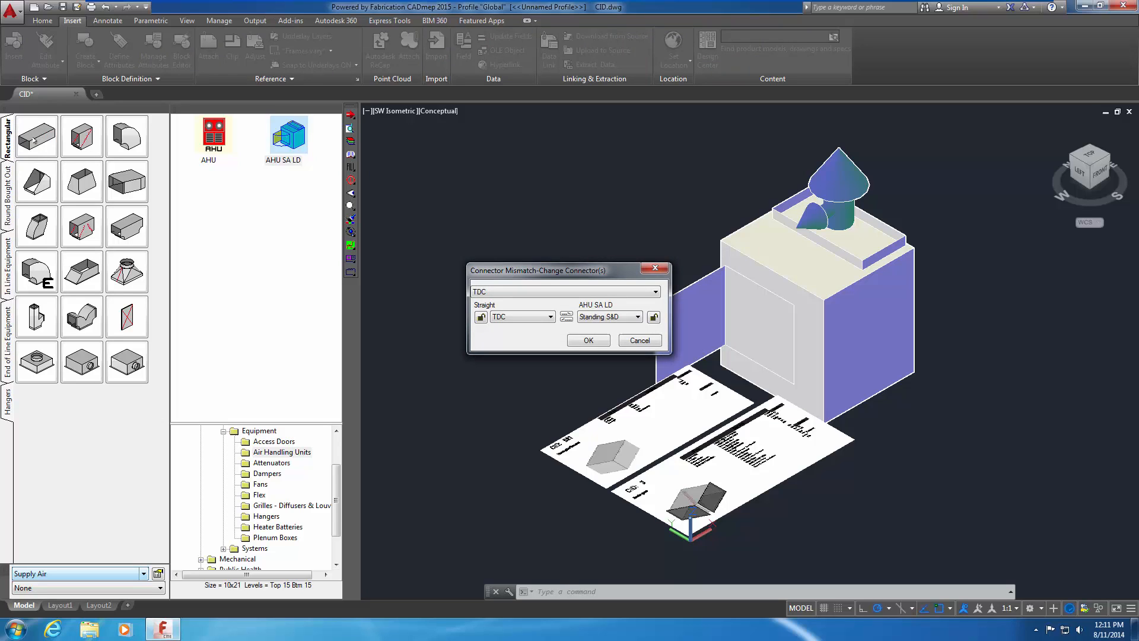
left_click(580, 338)
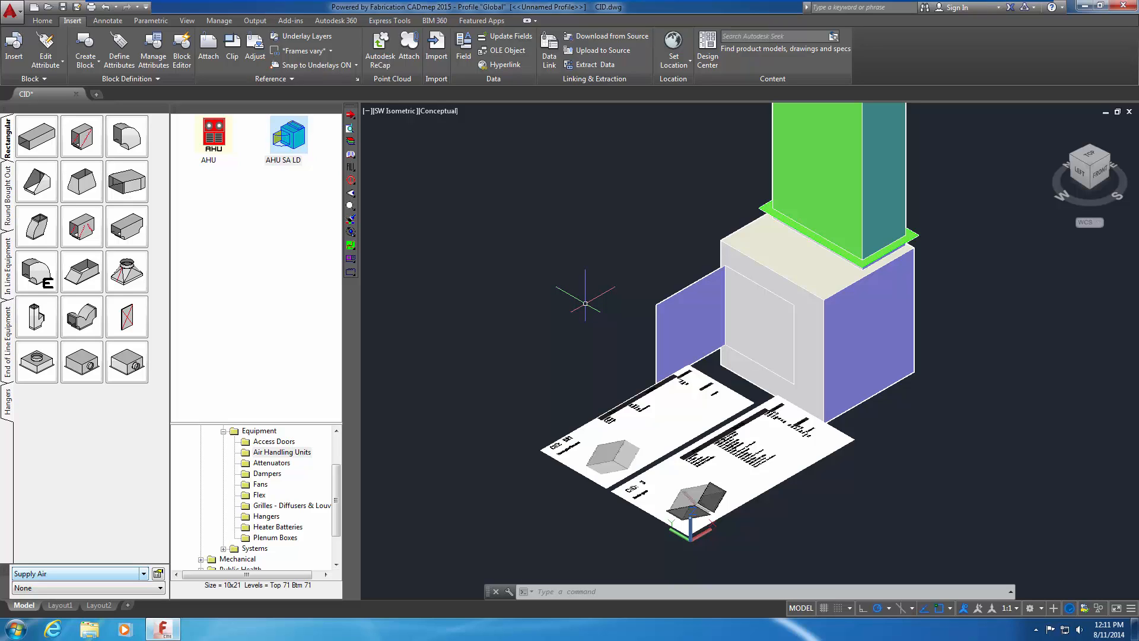
middle_click_drag(586, 304, 564, 345)
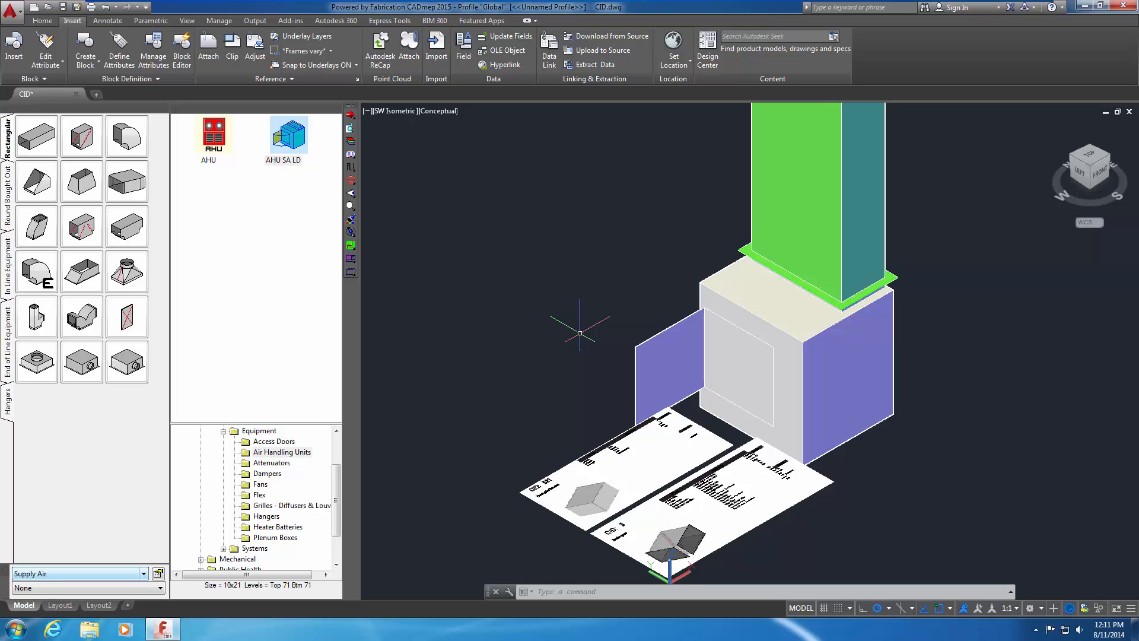
- Change the straight duct's specification to +2 WG Design
left_click(835, 228)
double_click(835, 228)
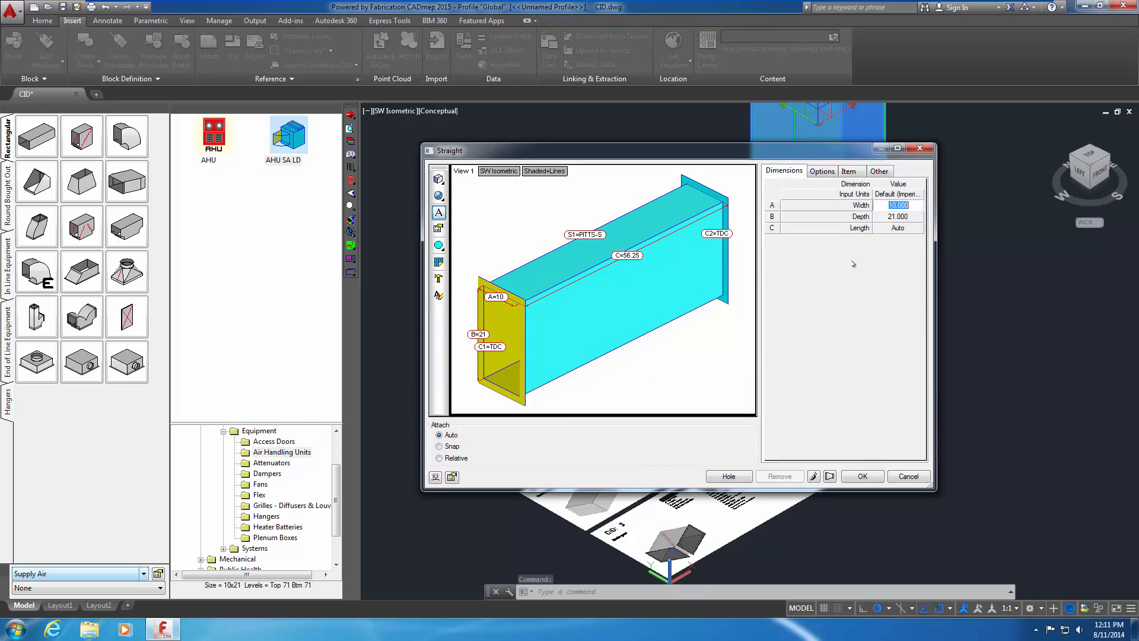
left_click(849, 171)
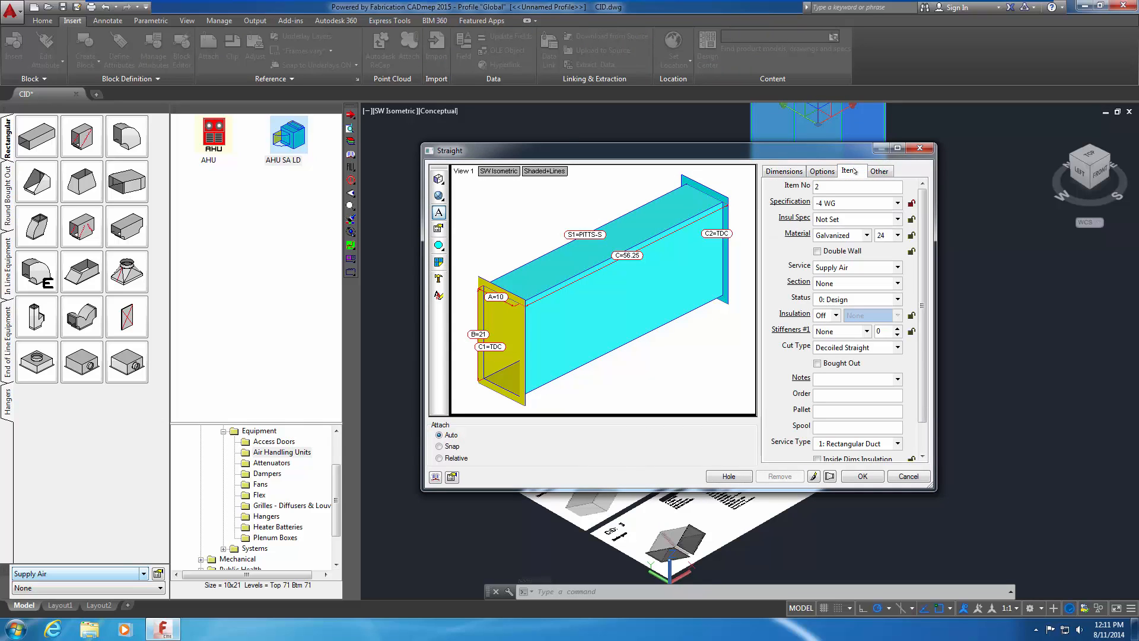
left_click(897, 203)
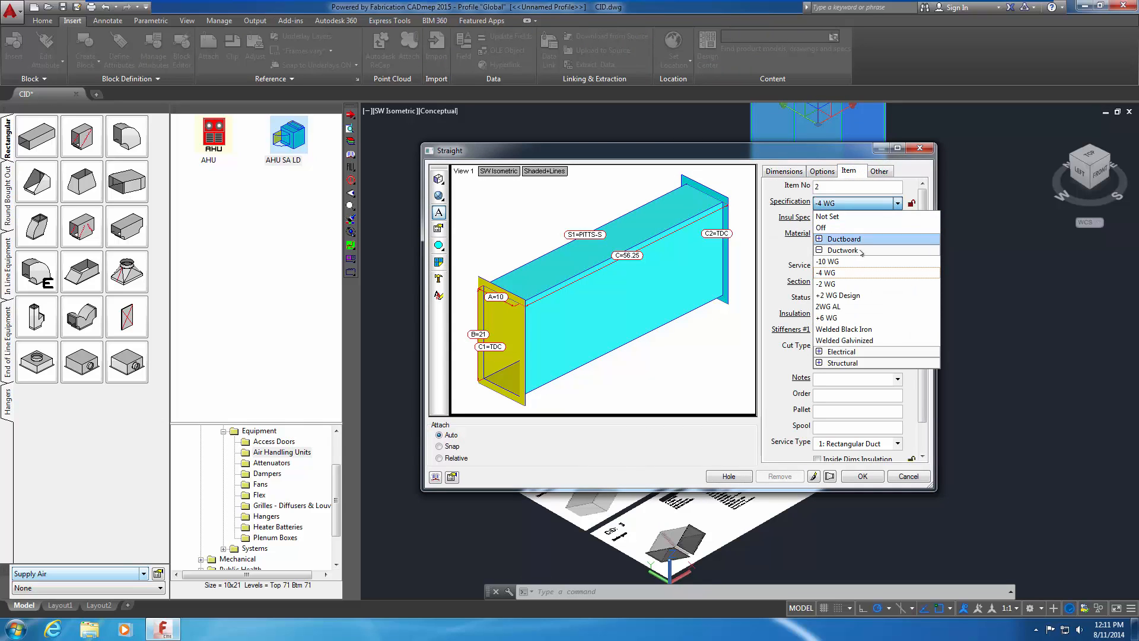
left_click(855, 294)
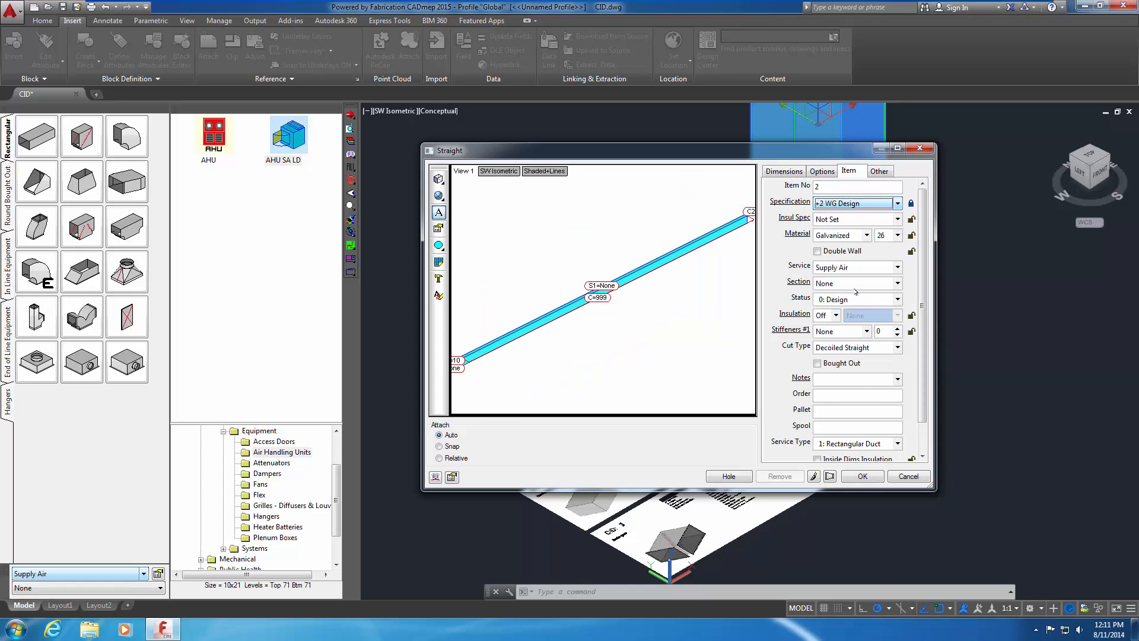
left_click(863, 476)
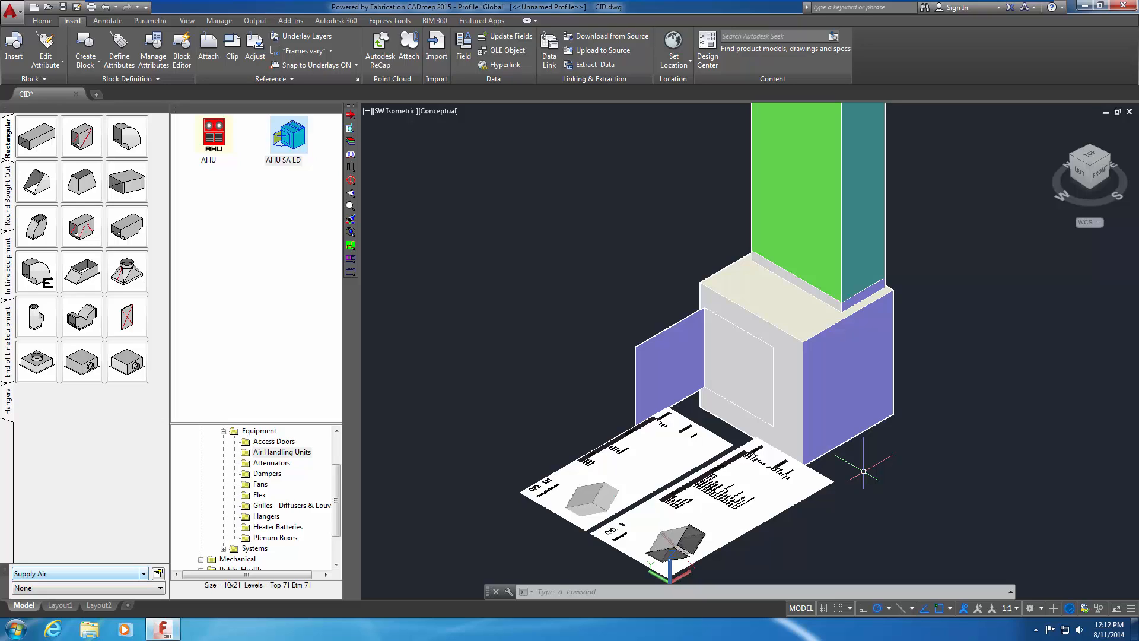
- Delete the straight duct from the air handling unit and close the item folder browser
left_click(858, 244)
key("Delete")
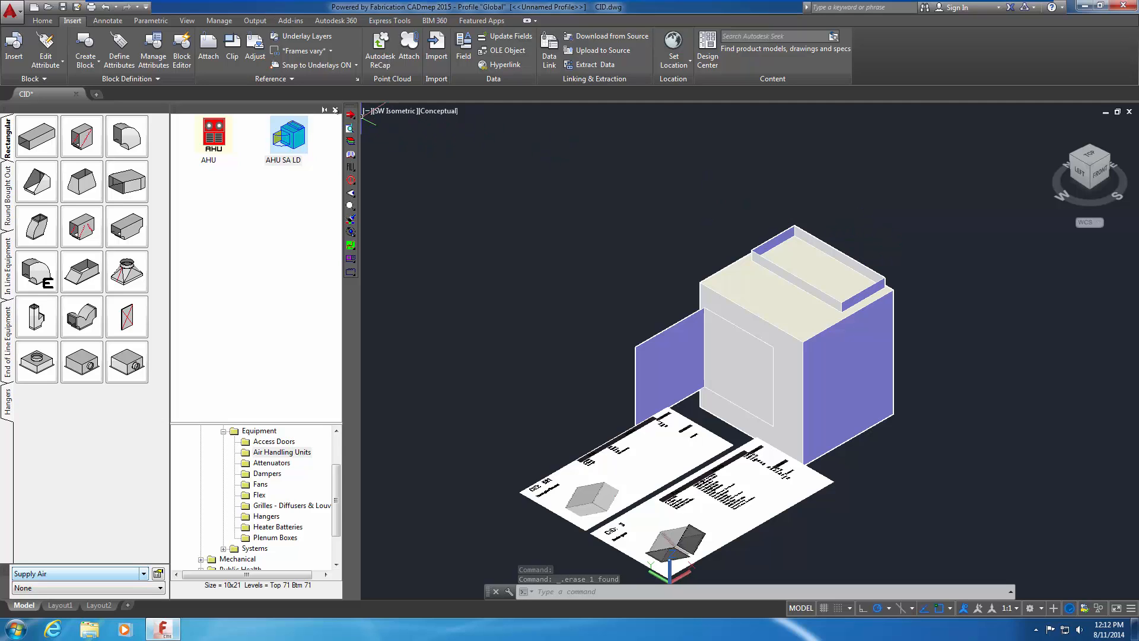
left_click(336, 109)
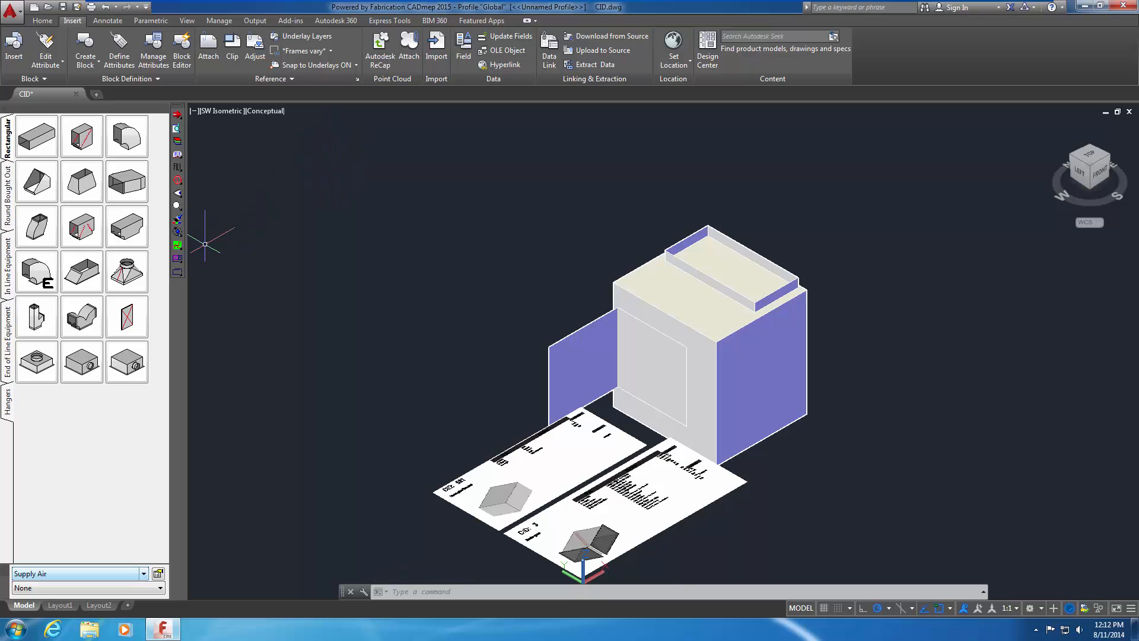
- Open the design line tools and check whether the Enter By Size option is enabled
left_click(178, 245)
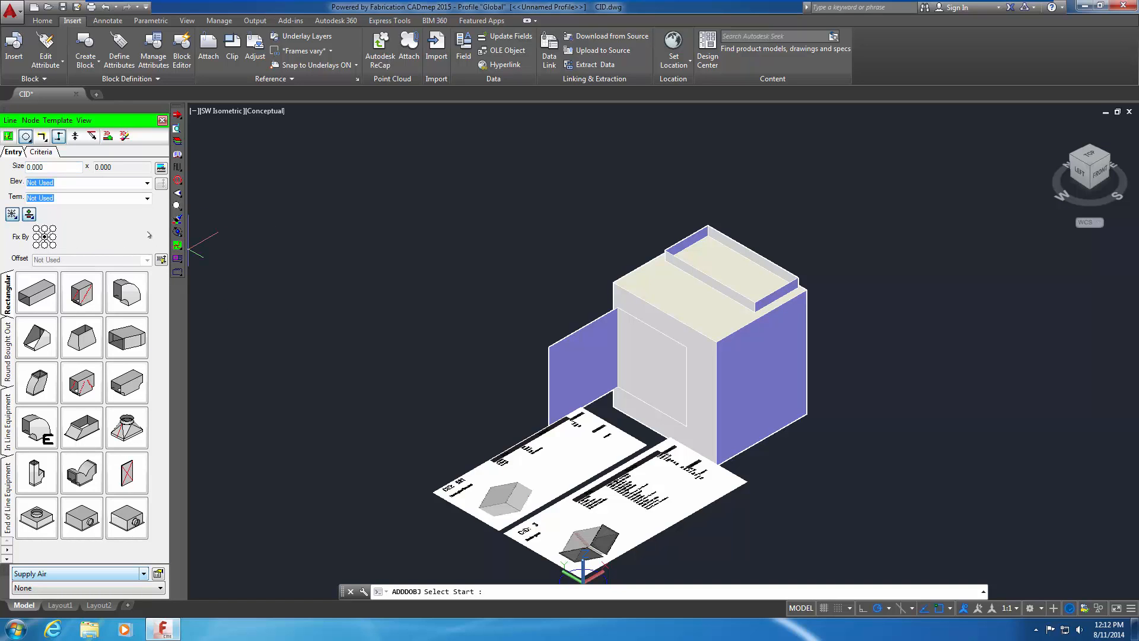
left_click(84, 121)
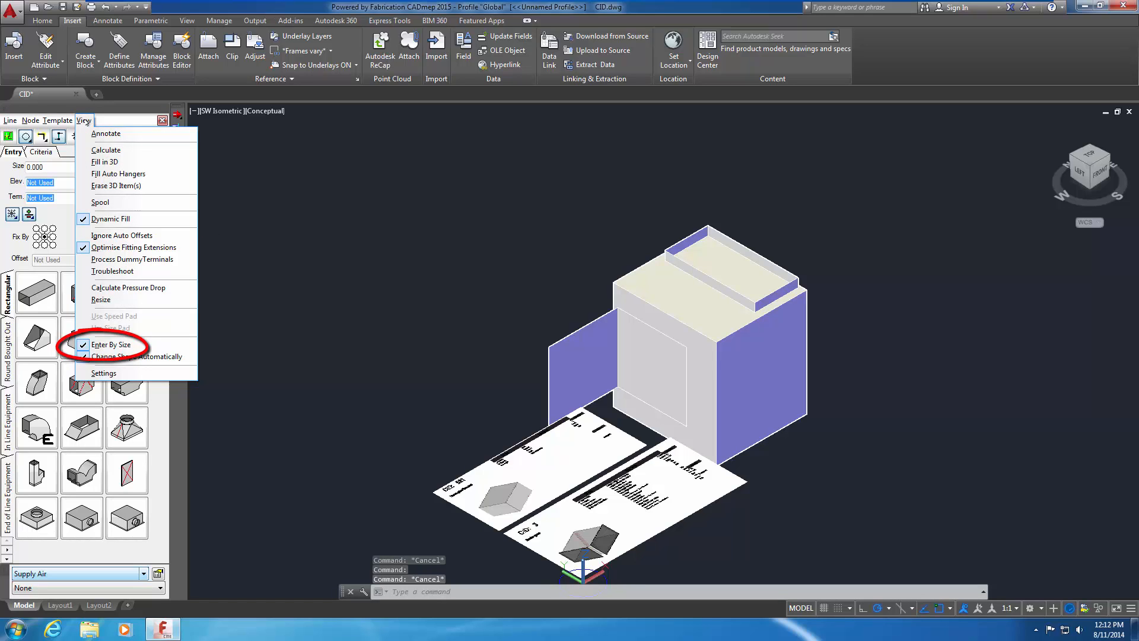
left_click(86, 123)
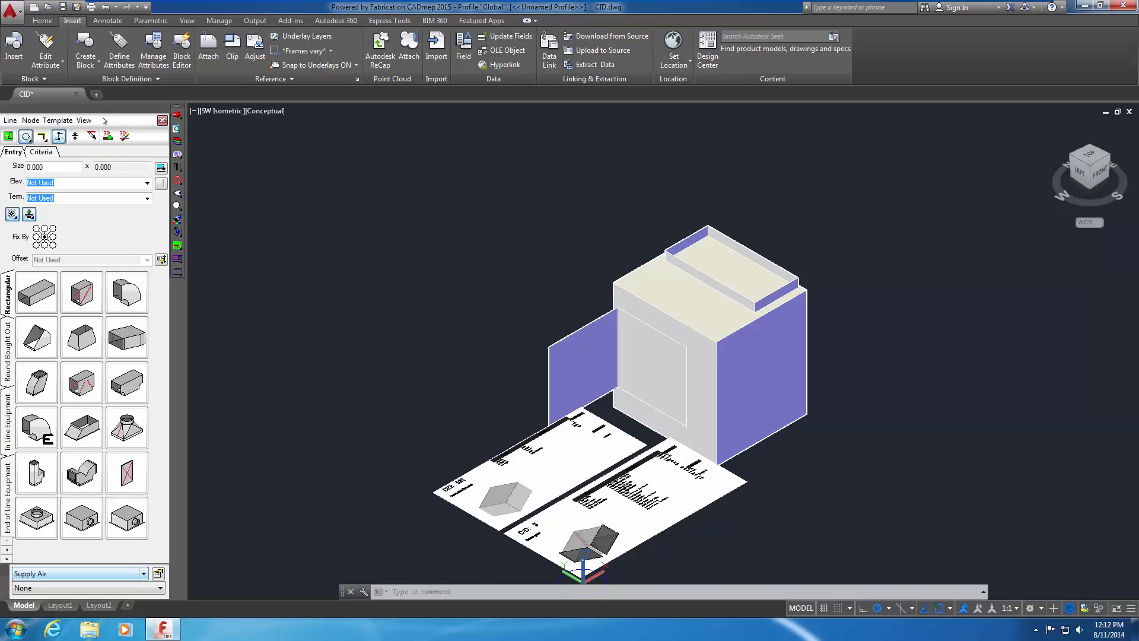
- Start a design line at the centre of the unit's supply opening, switching to size 10.0 x 21.0 and elevation 14.5
left_click(8, 135)
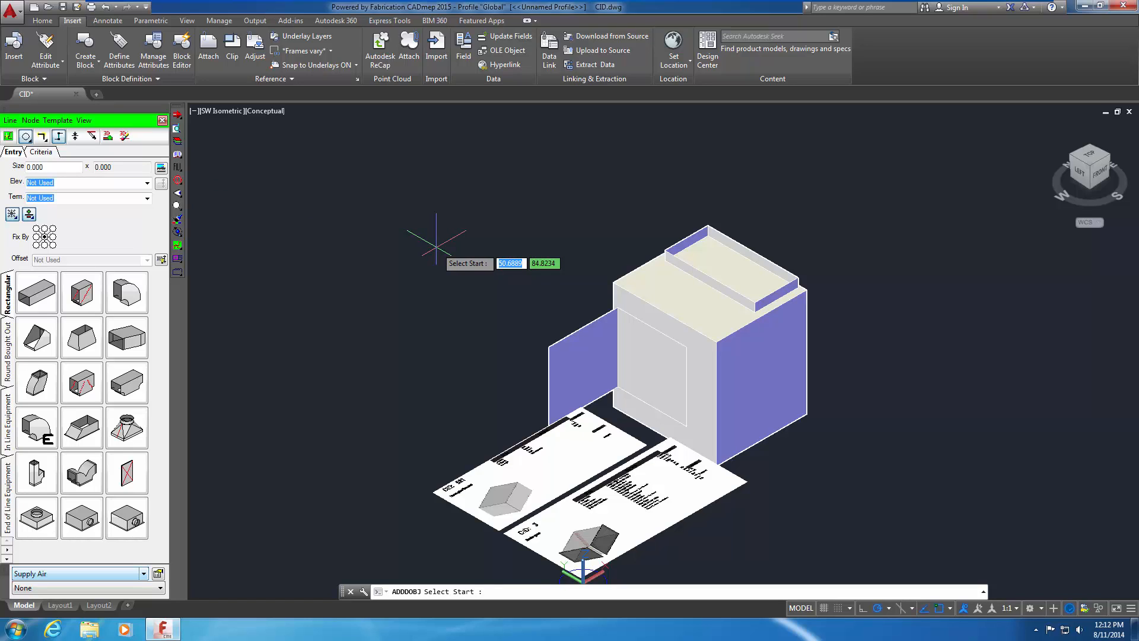
key("F8")
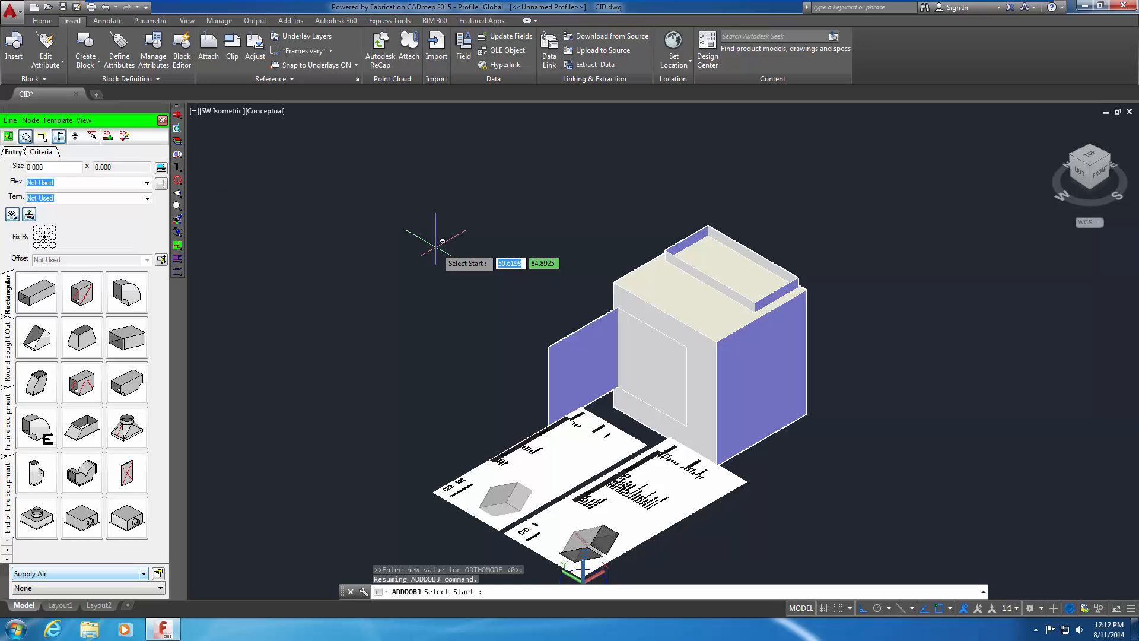
left_click(732, 263)
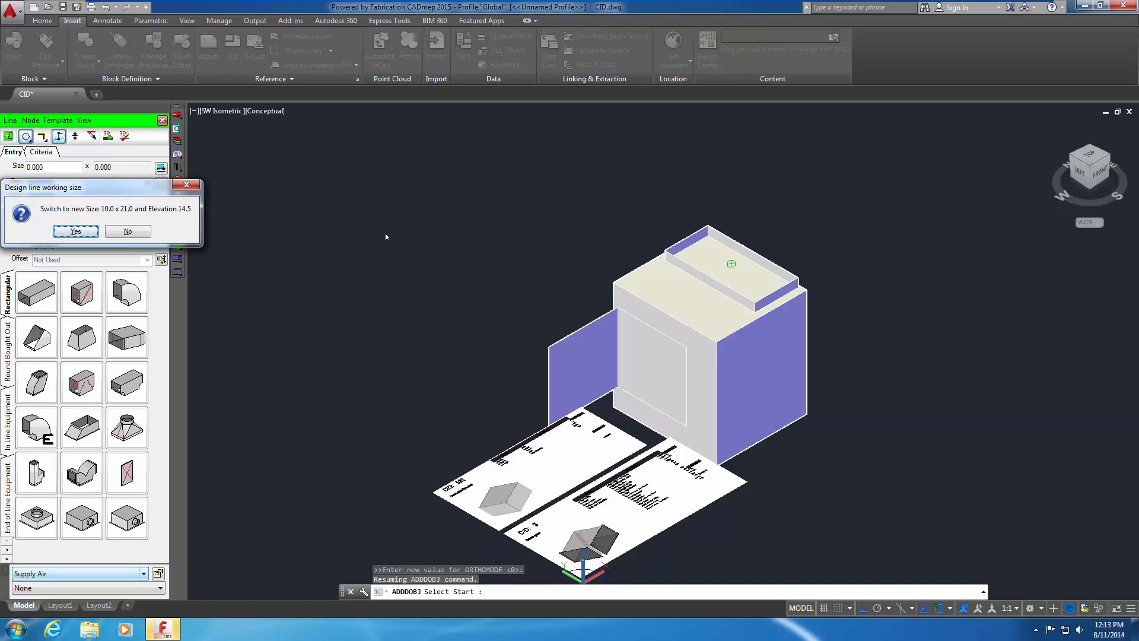
left_click_drag(141, 192, 495, 225)
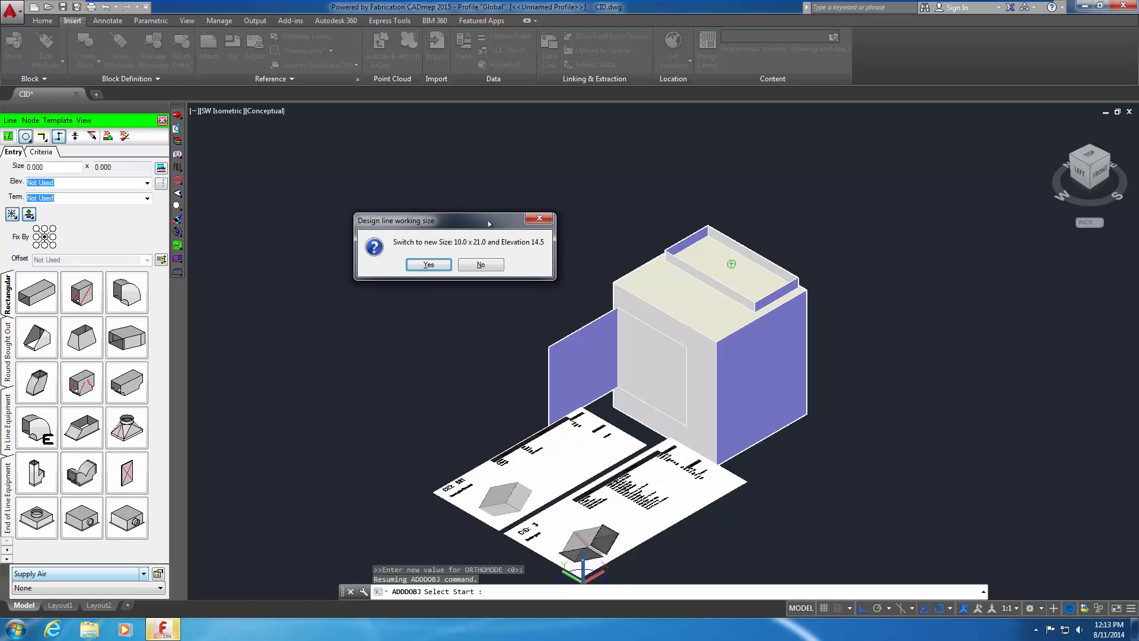
left_click(429, 264)
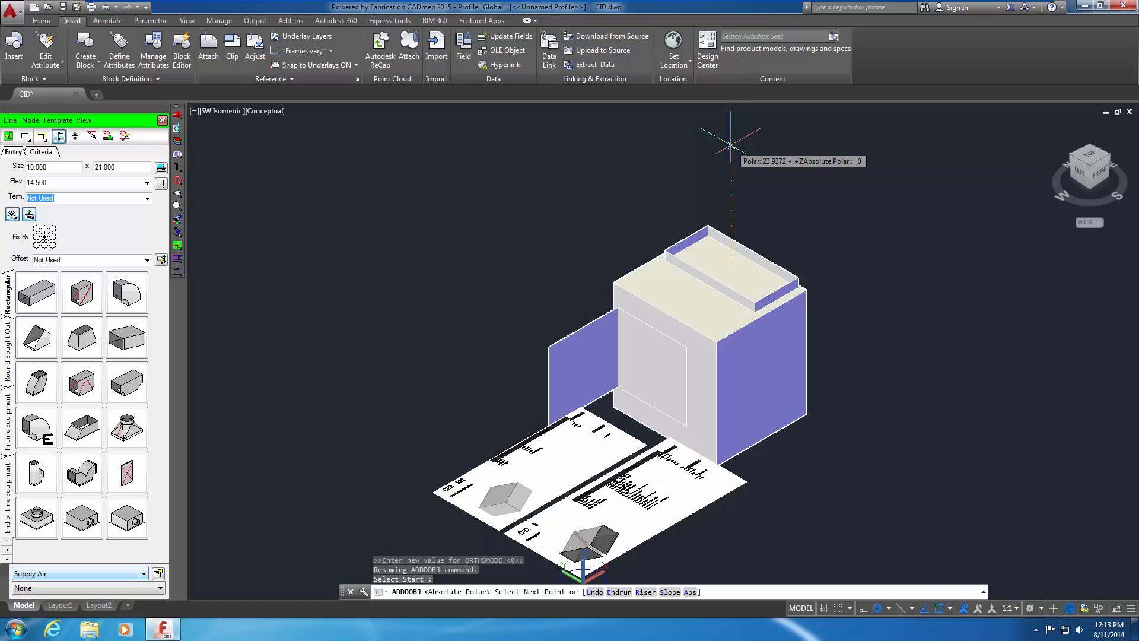
- Run the design line as a riser up to elevation 100 and fill it with 3D ductwork
double_click(66, 182)
type("100")
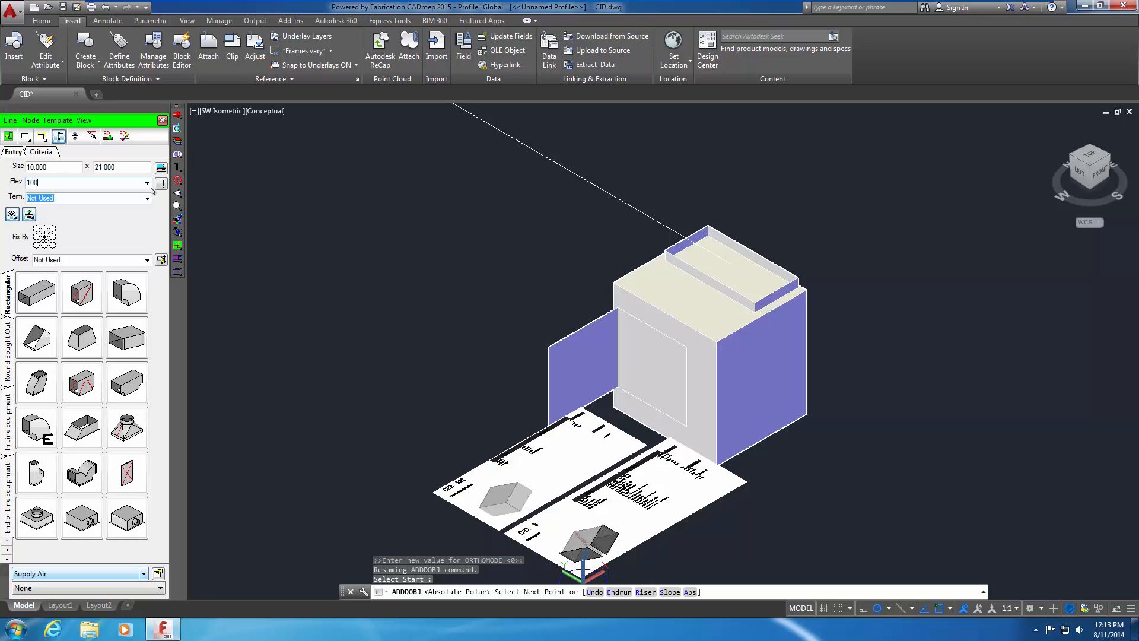
left_click(161, 183)
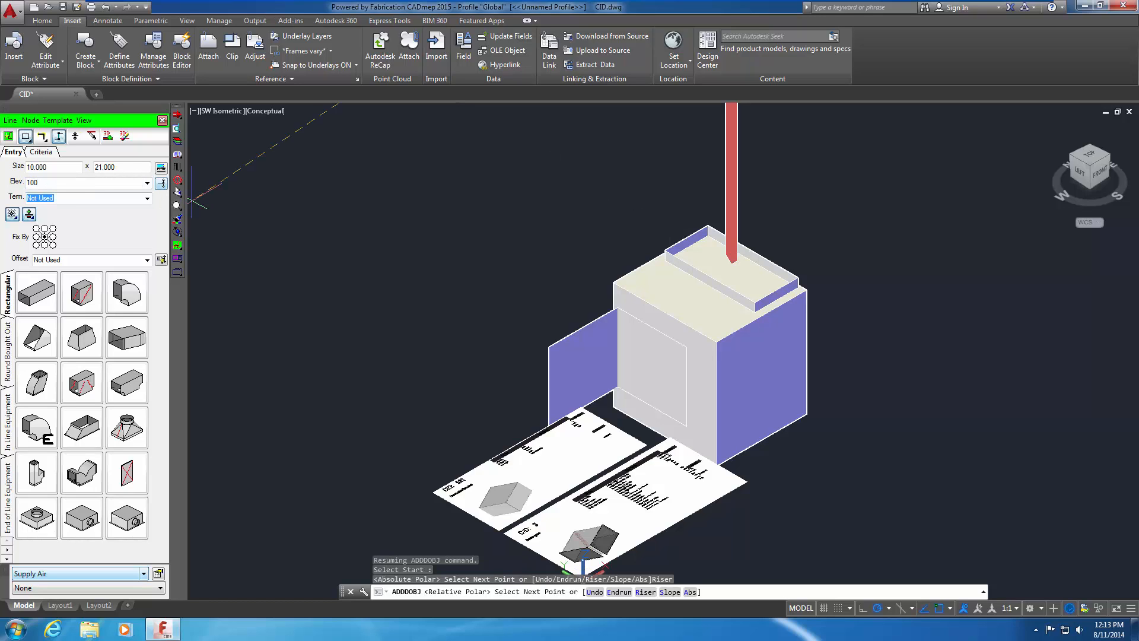
right_click(641, 203)
left_click(657, 210)
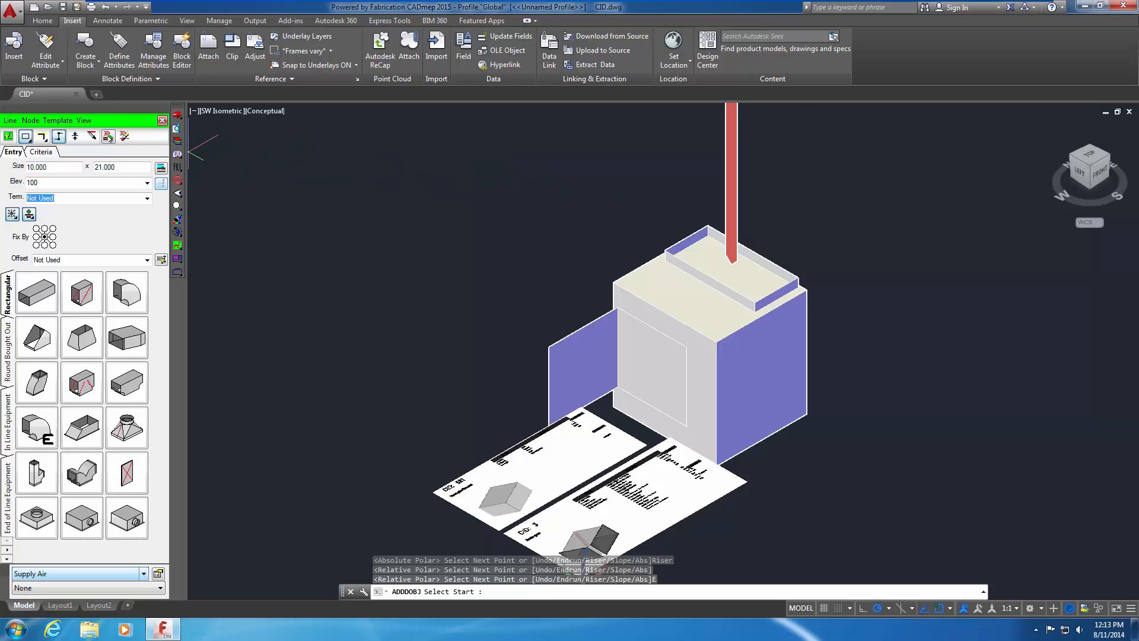
left_click(109, 137)
middle_click(306, 197)
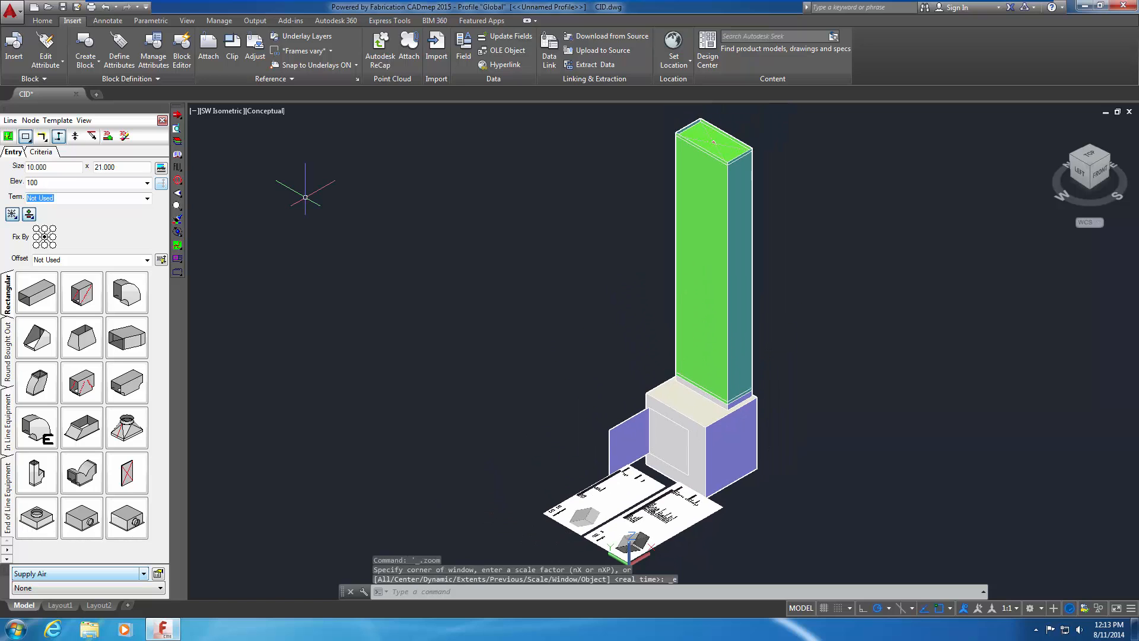